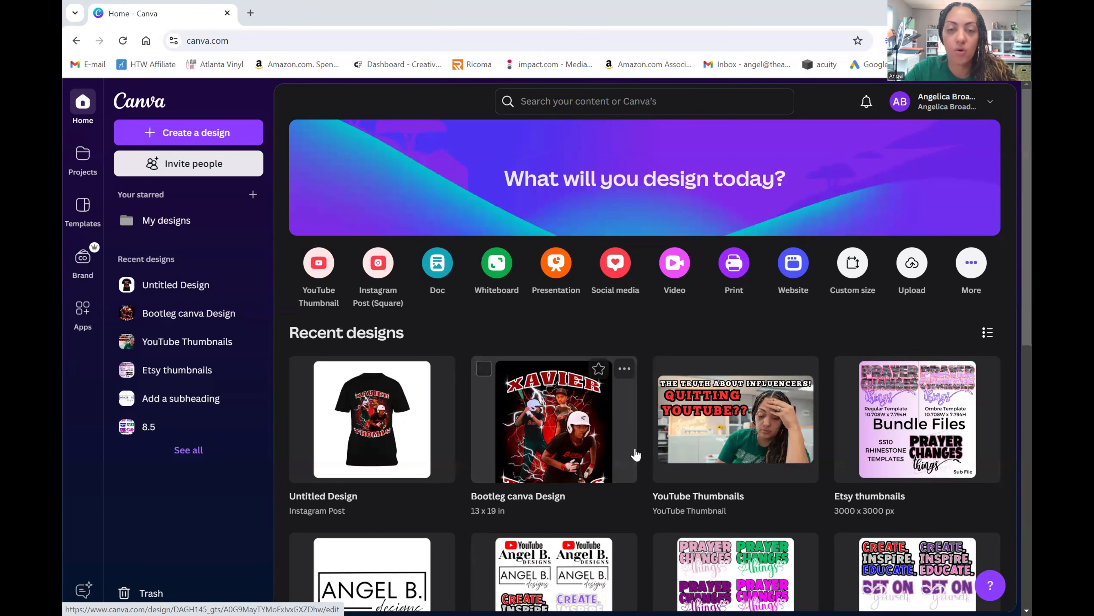
# - Open the Bootleg canva Design poster and add a blank page after it
pyautogui.click(617, 447)
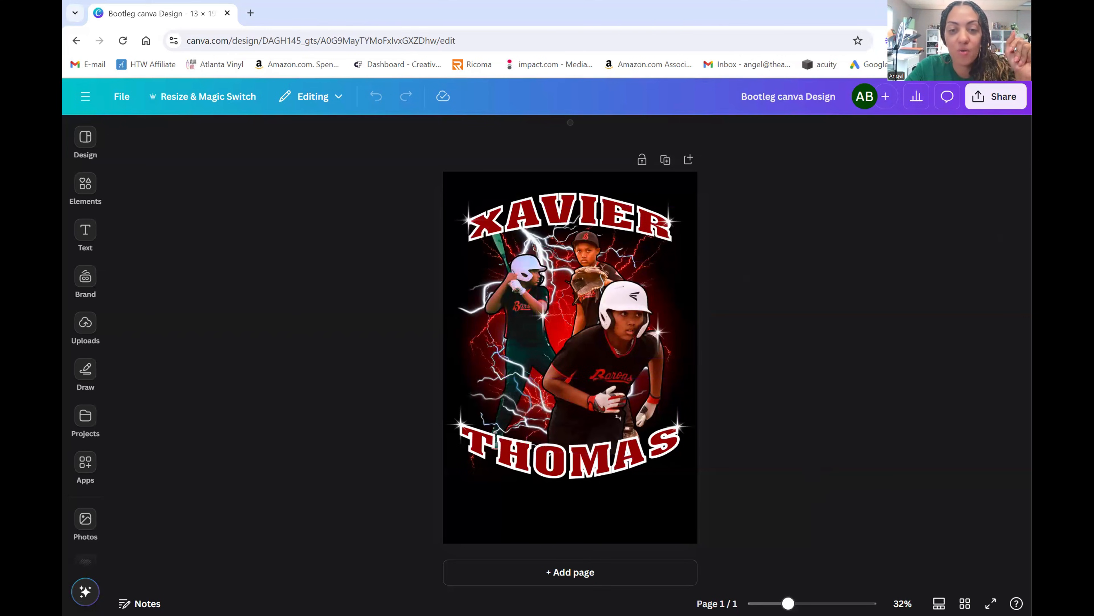
pyautogui.click(588, 571)
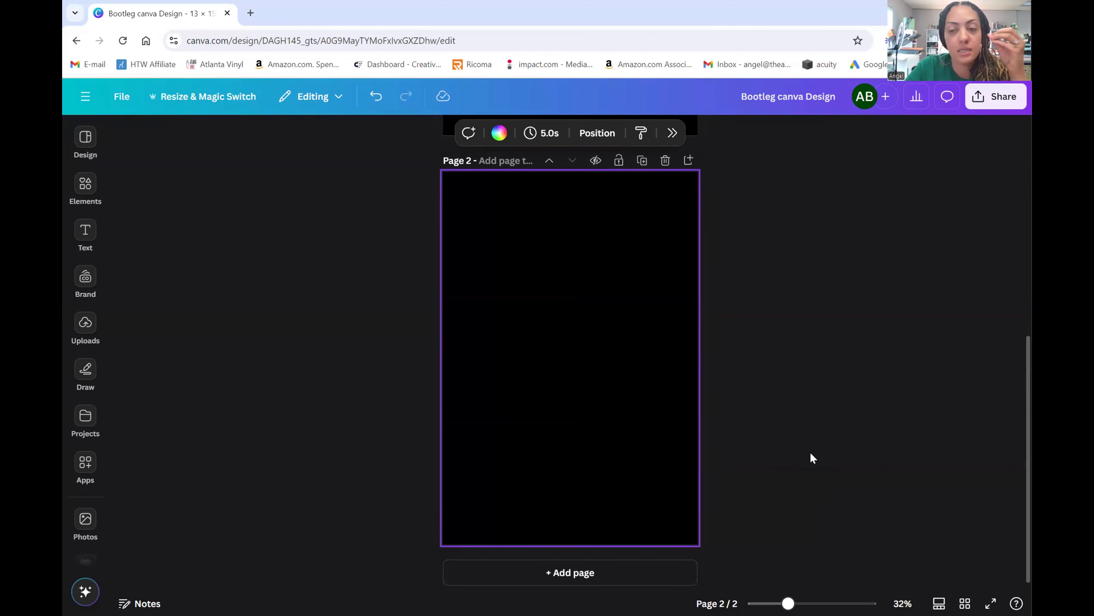
# - Try red and light grey on page 2's background, then settle on black (#000000)
pyautogui.scroll(5, 857, 444)
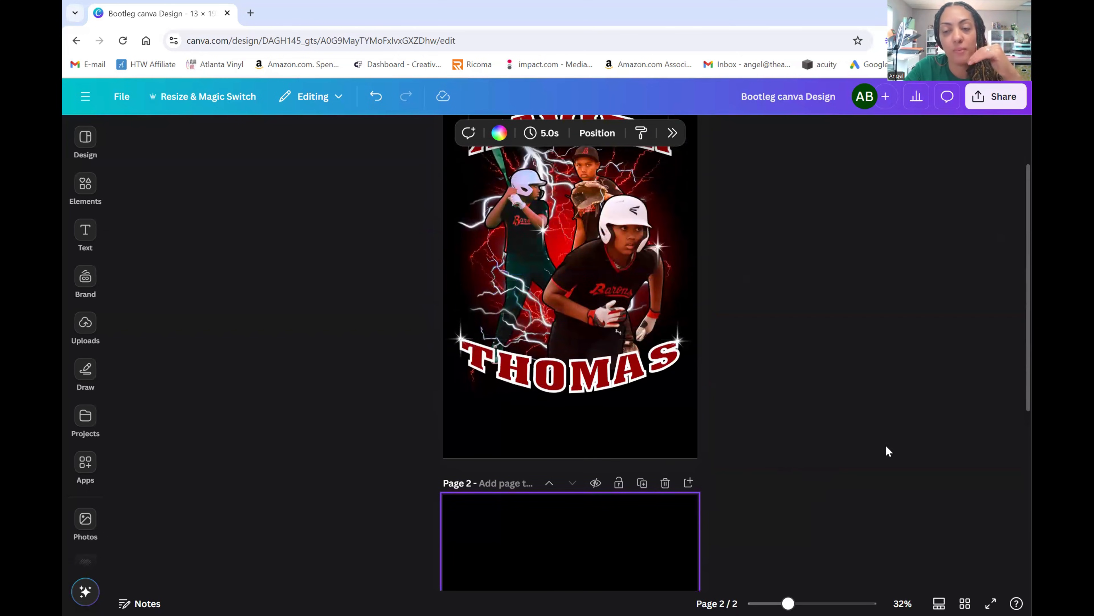
pyautogui.scroll(2, 888, 447)
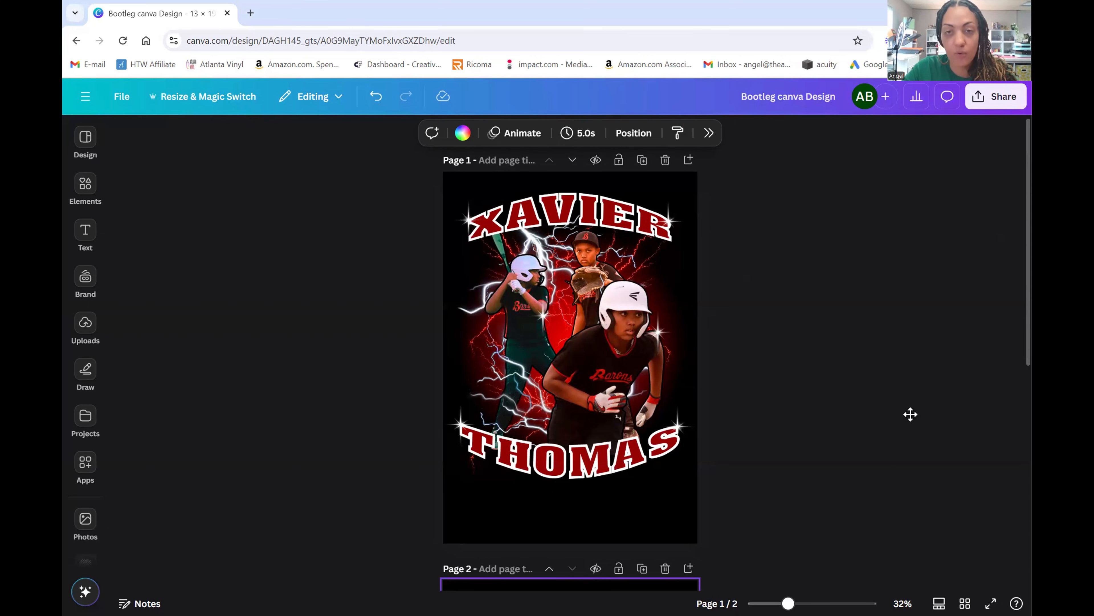
pyautogui.scroll(-5, 868, 366)
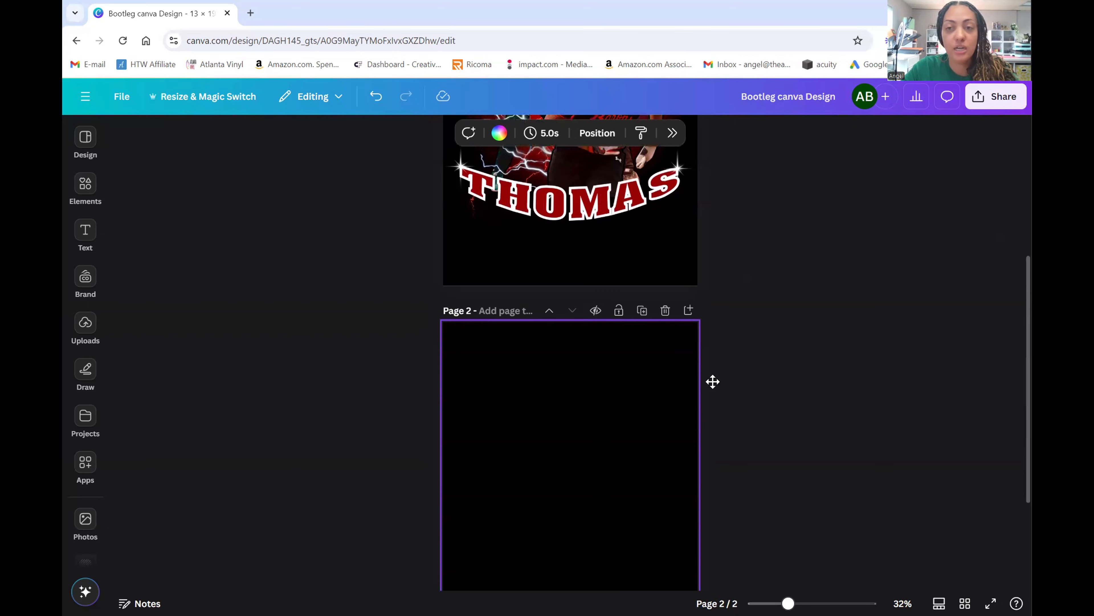
pyautogui.scroll(-3, 711, 371)
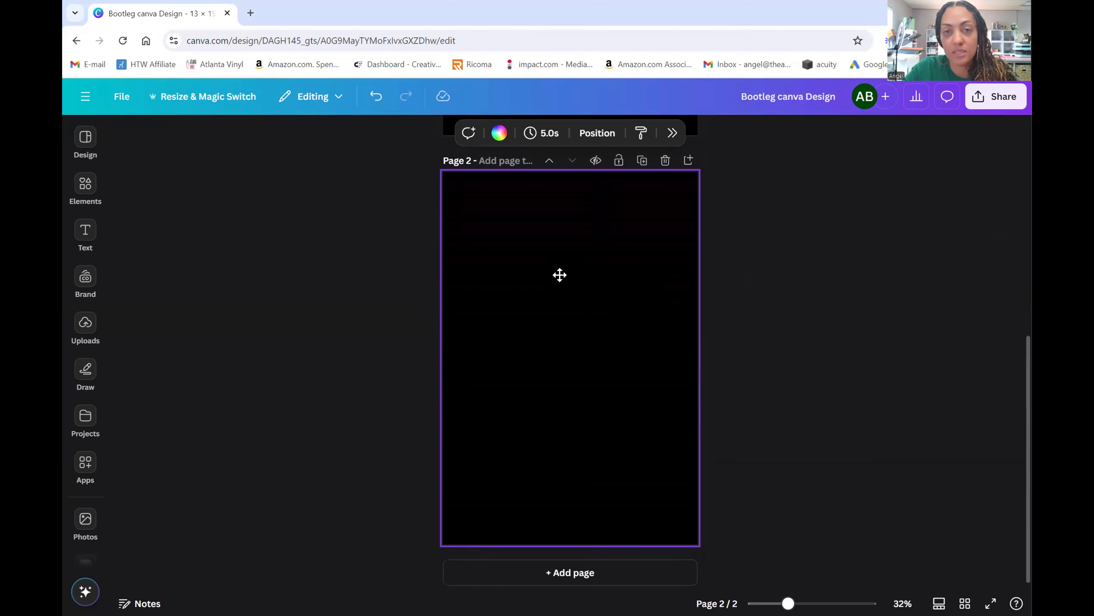
pyautogui.click(888, 300)
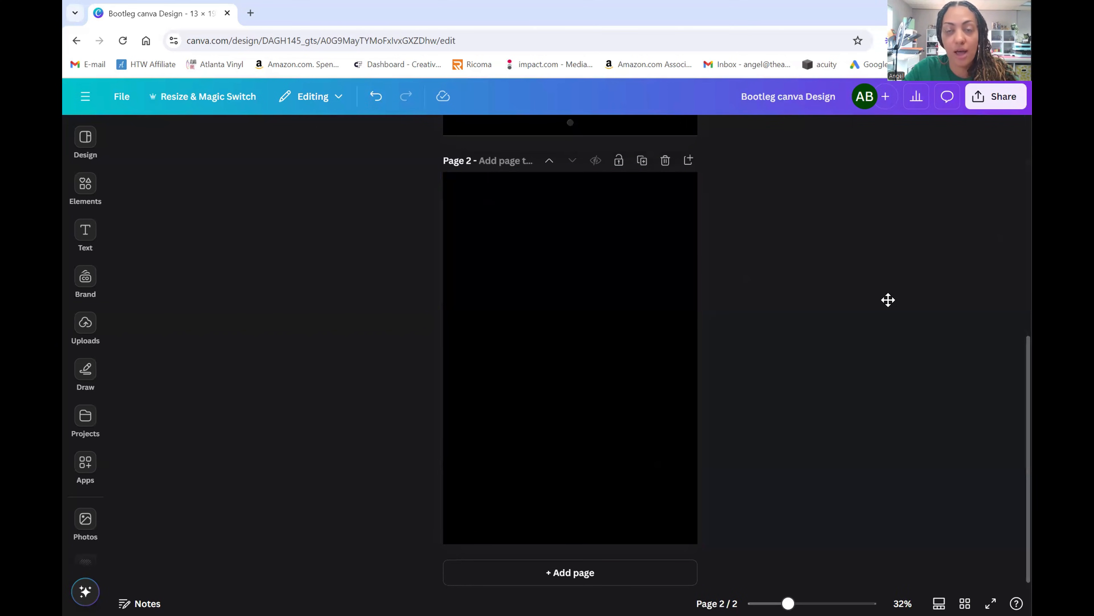
pyautogui.click(622, 371)
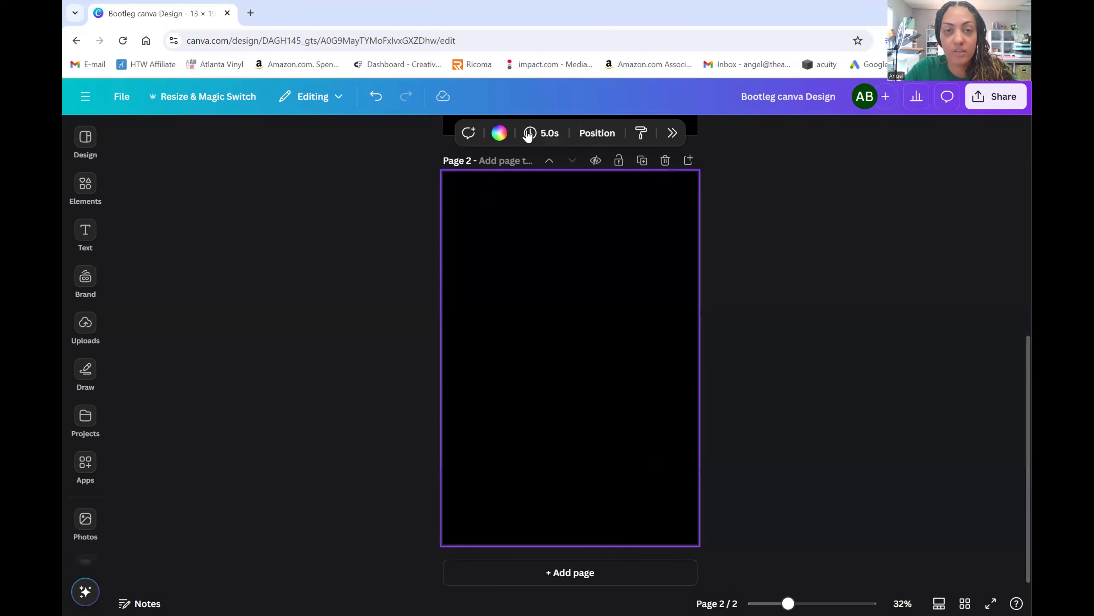
pyautogui.click(504, 136)
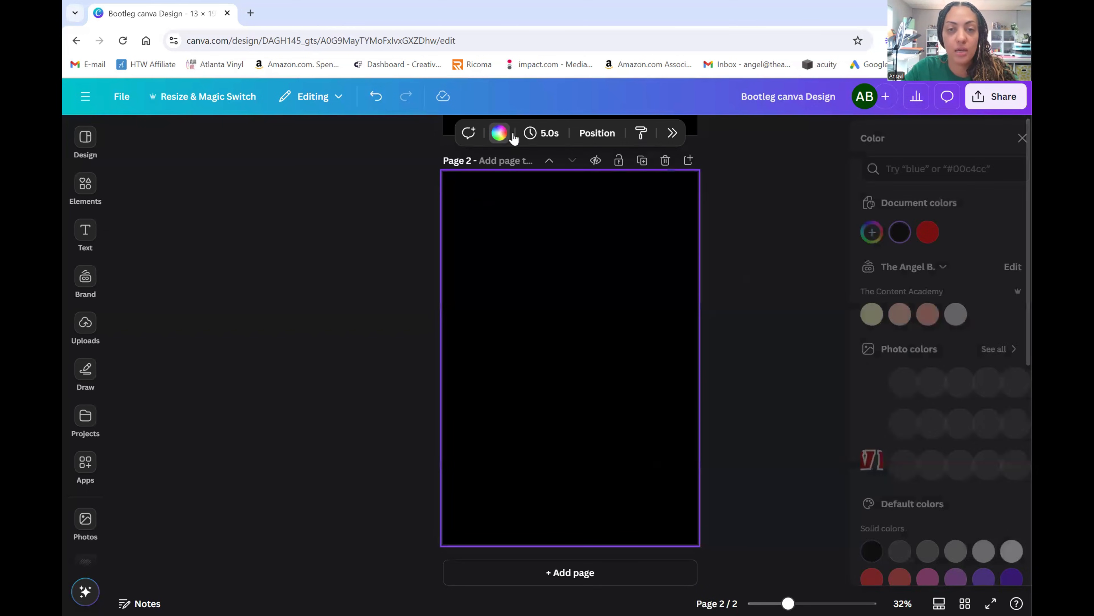
pyautogui.click(903, 379)
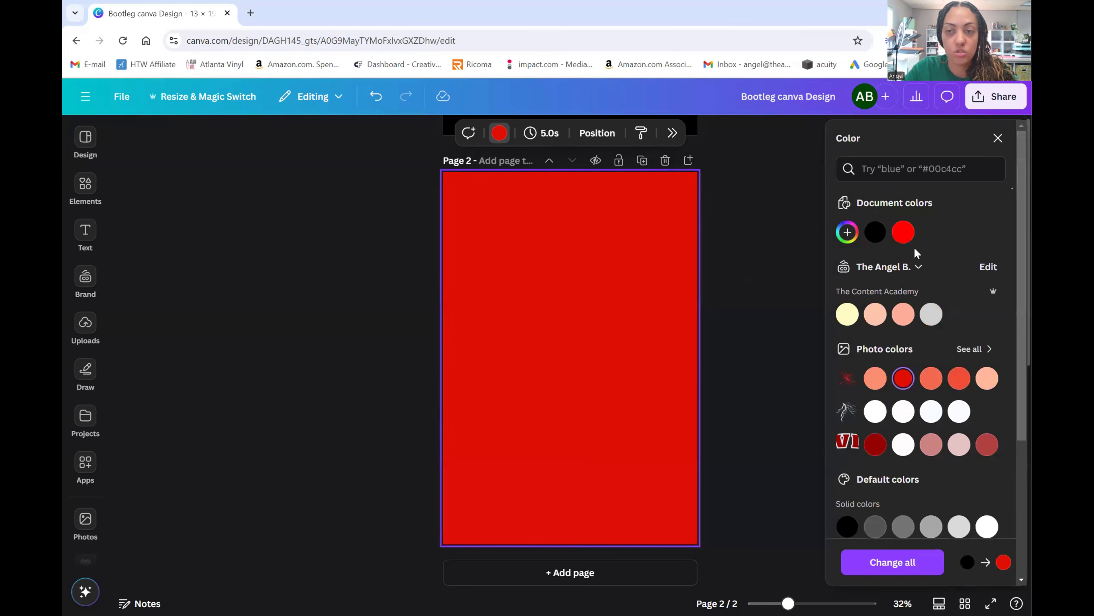
pyautogui.click(933, 318)
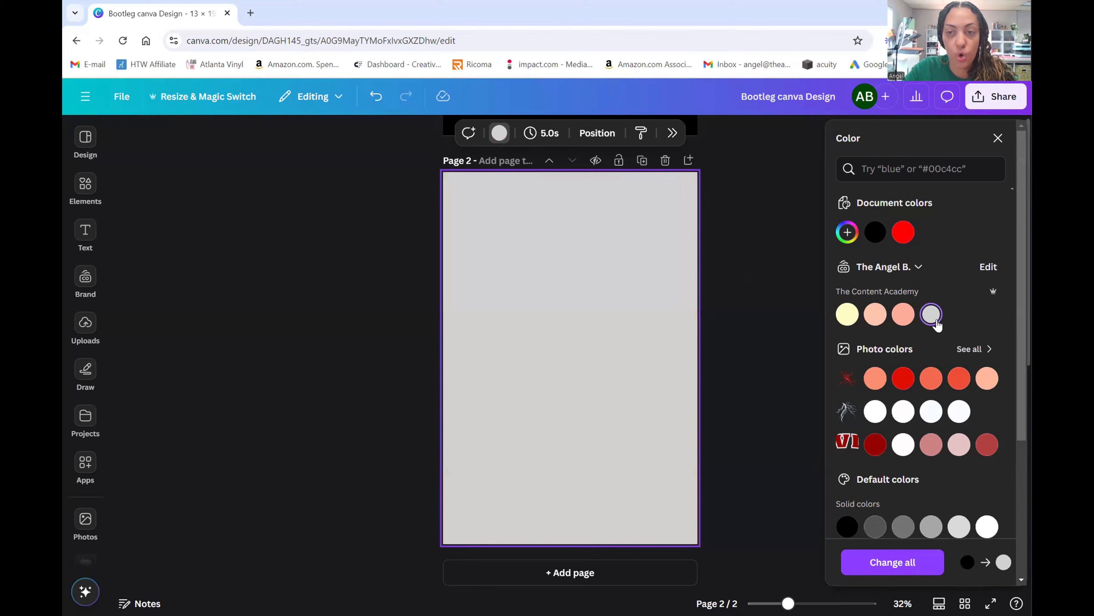
pyautogui.click(876, 232)
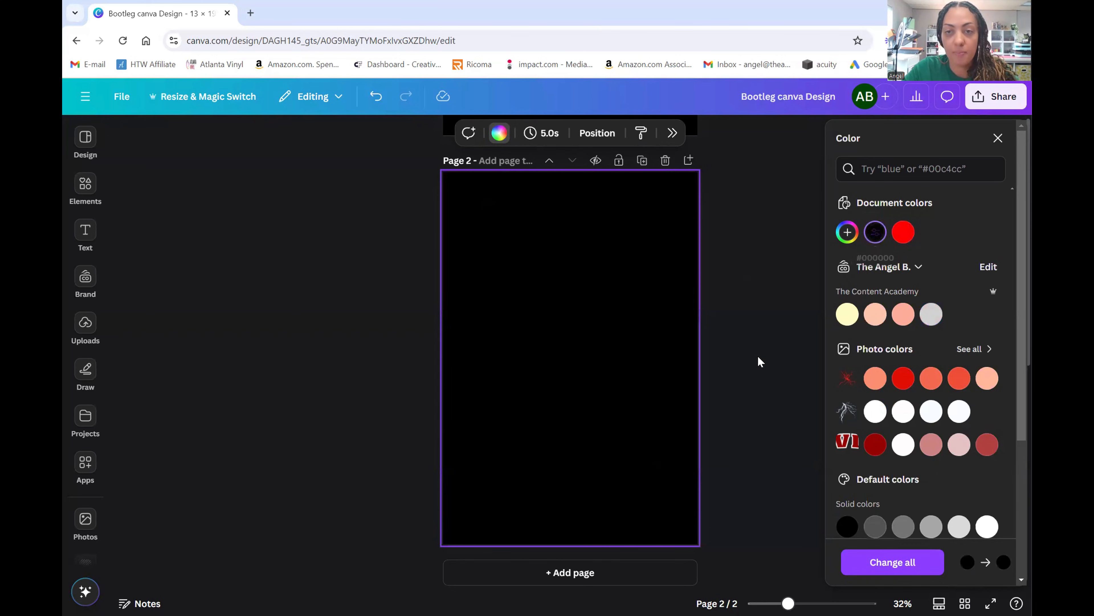
pyautogui.click(763, 364)
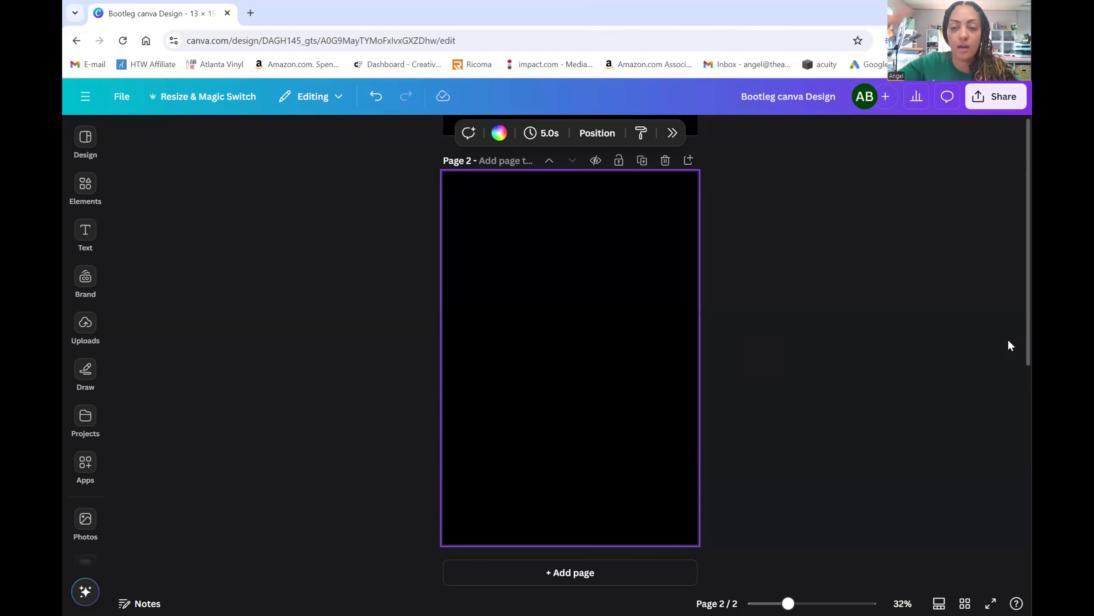
pyautogui.scroll(5, 903, 395)
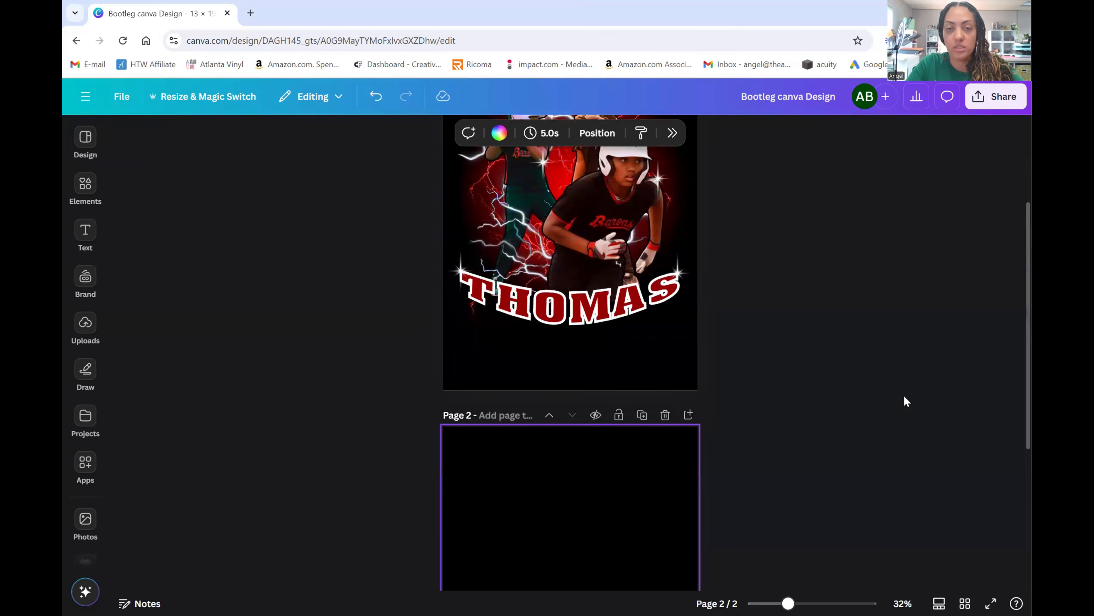
pyautogui.scroll(3, 898, 394)
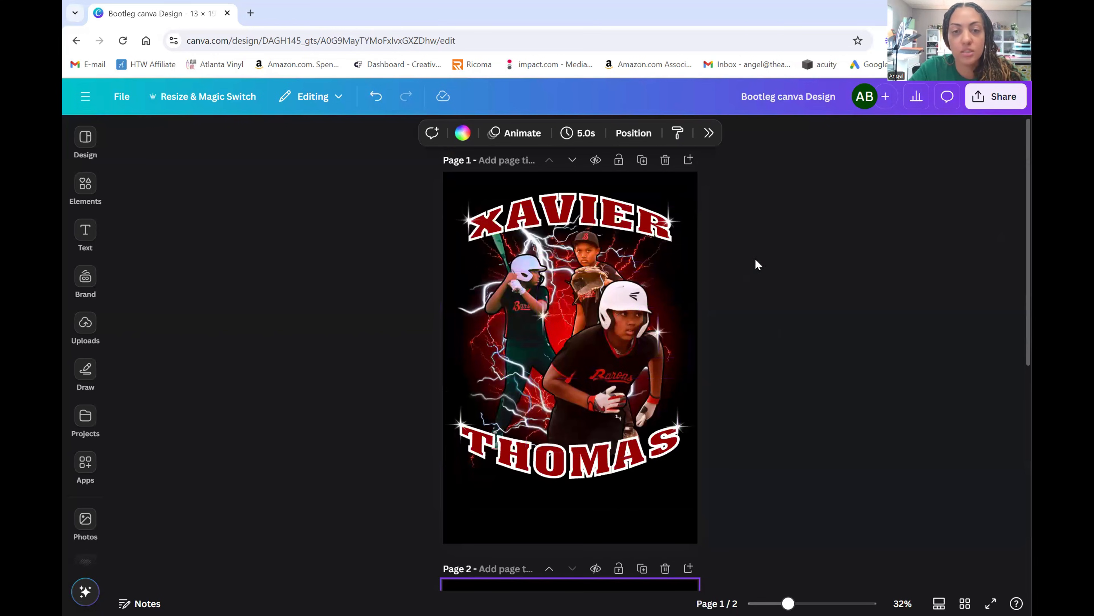
pyautogui.scroll(-8, 909, 284)
# - Search the Elements library for 'red' lightning graphics and add the red glow graphic
pyautogui.click(89, 189)
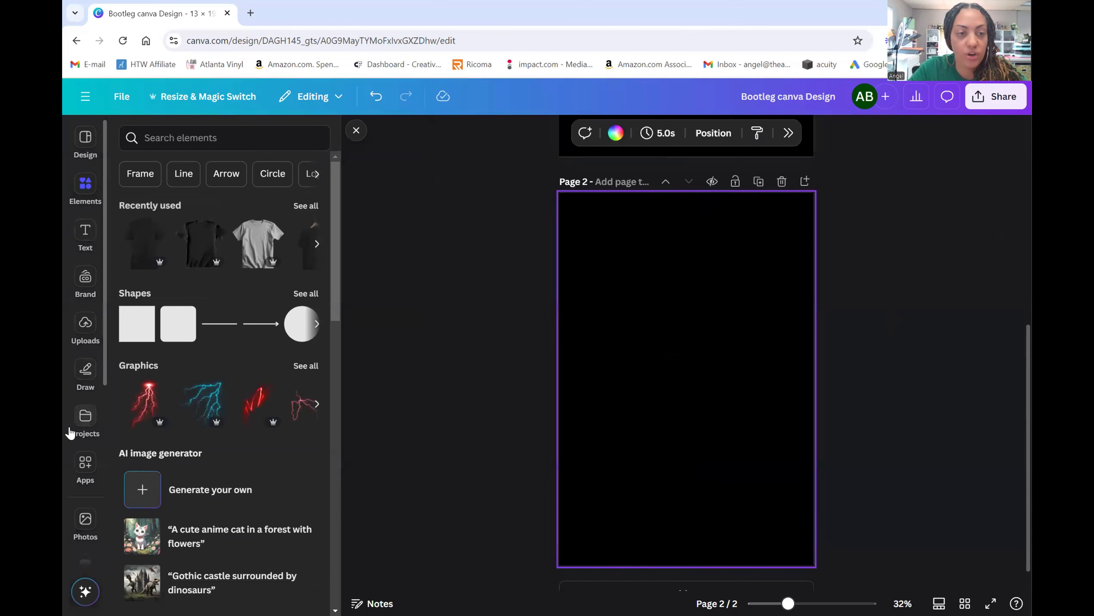
pyautogui.click(189, 134)
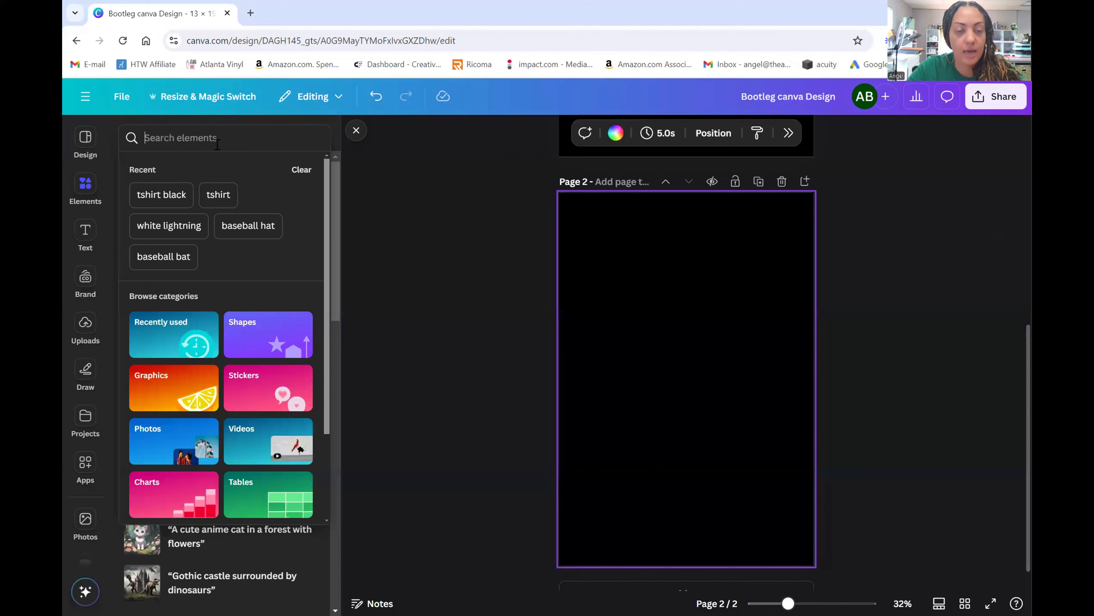
pyautogui.write('red')
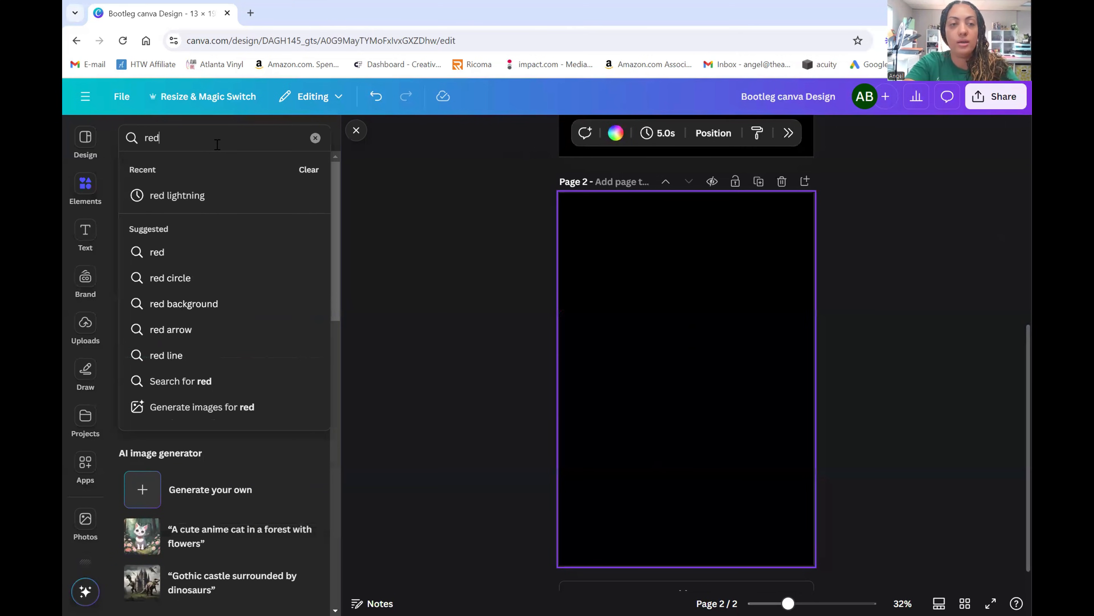
pyautogui.click(207, 196)
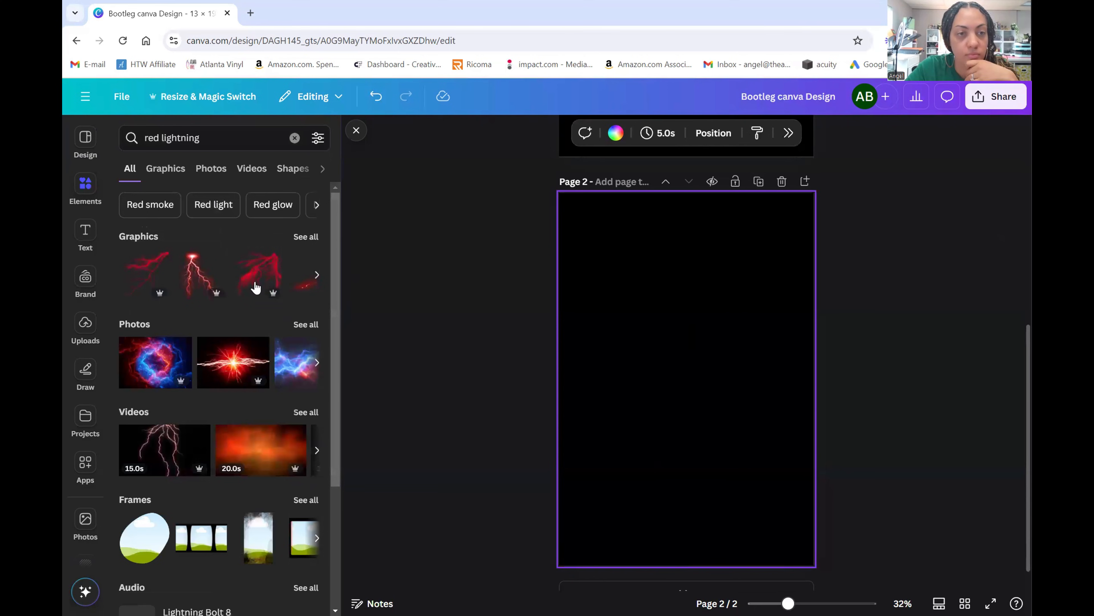
pyautogui.click(307, 237)
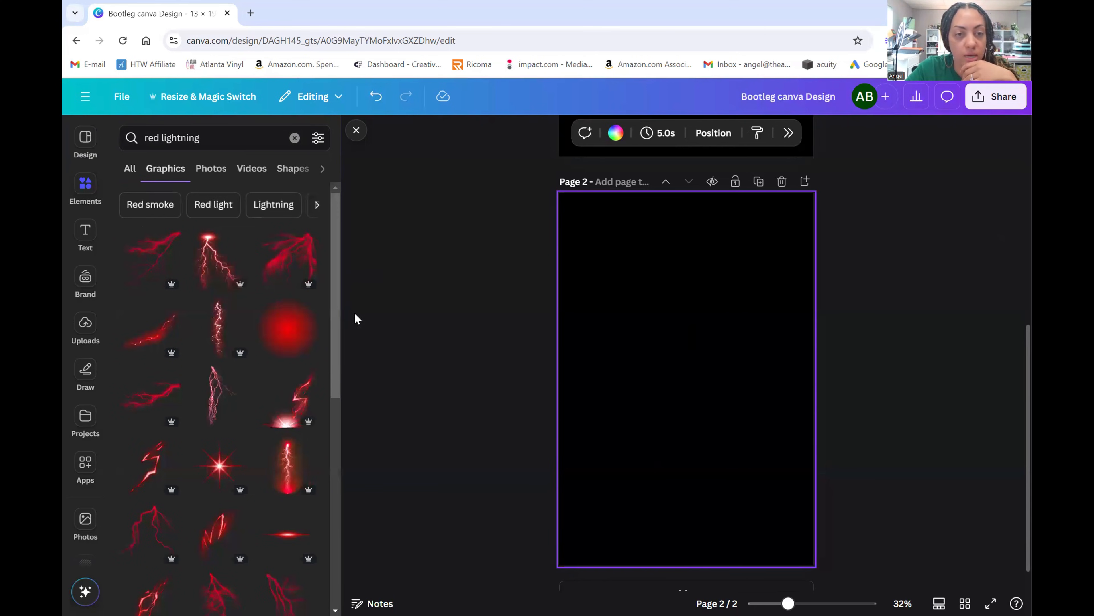
pyautogui.click(285, 333)
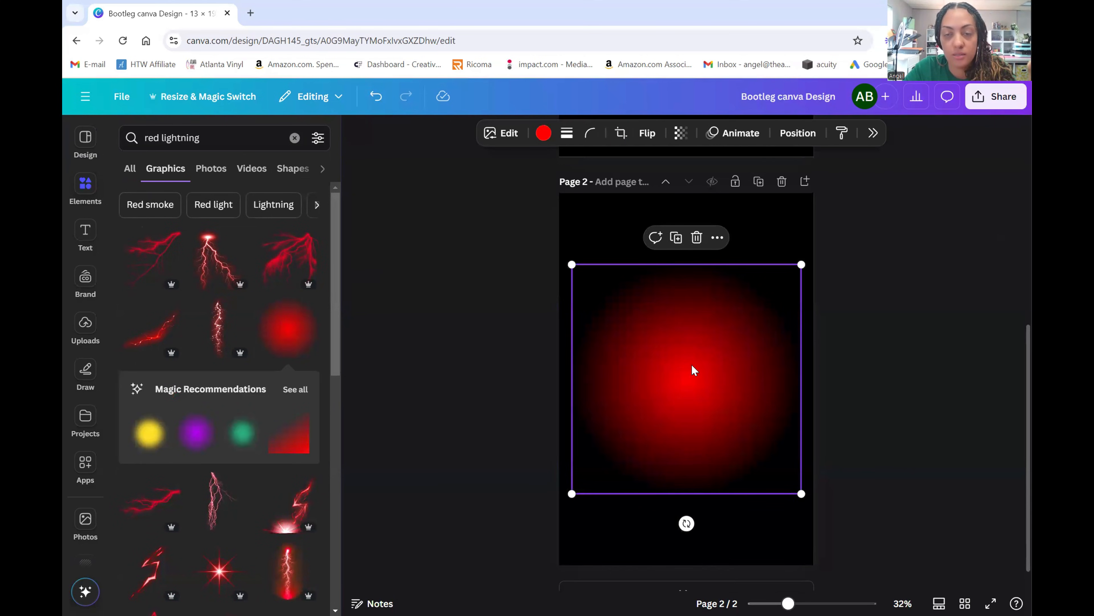
# - Add a red lightning graphic on top of the red glow
pyautogui.scroll(-1, 696, 370)
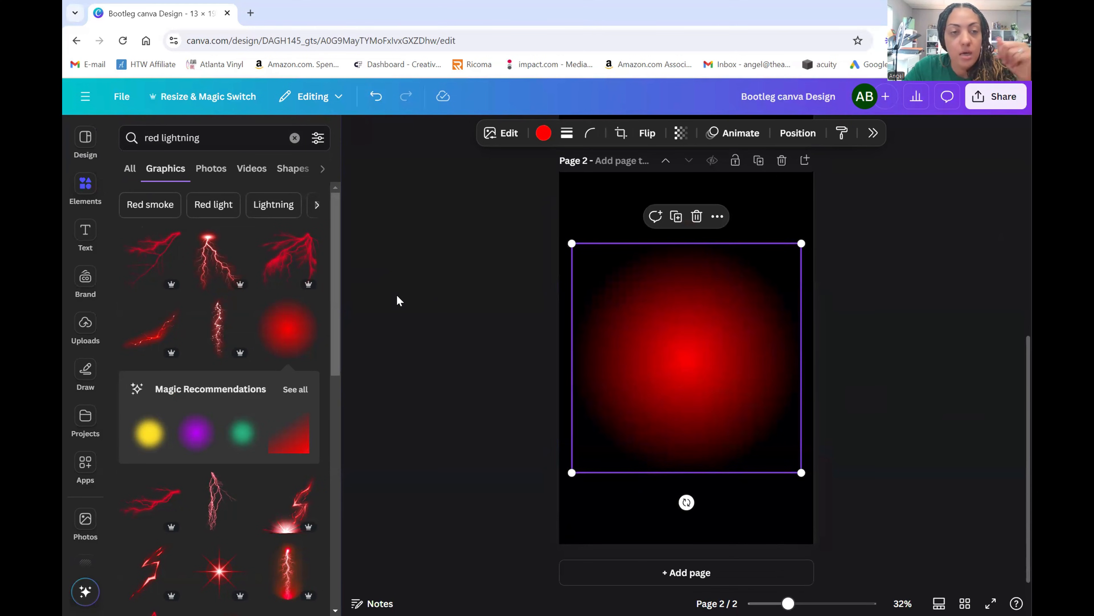
pyautogui.scroll(-3, 320, 311)
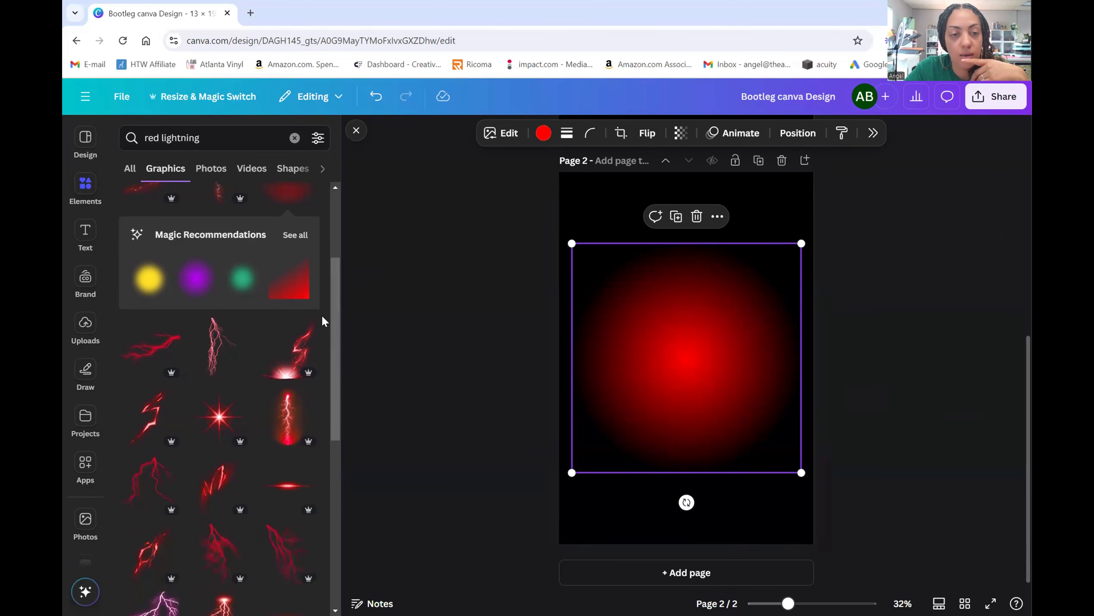
pyautogui.scroll(-5, 323, 320)
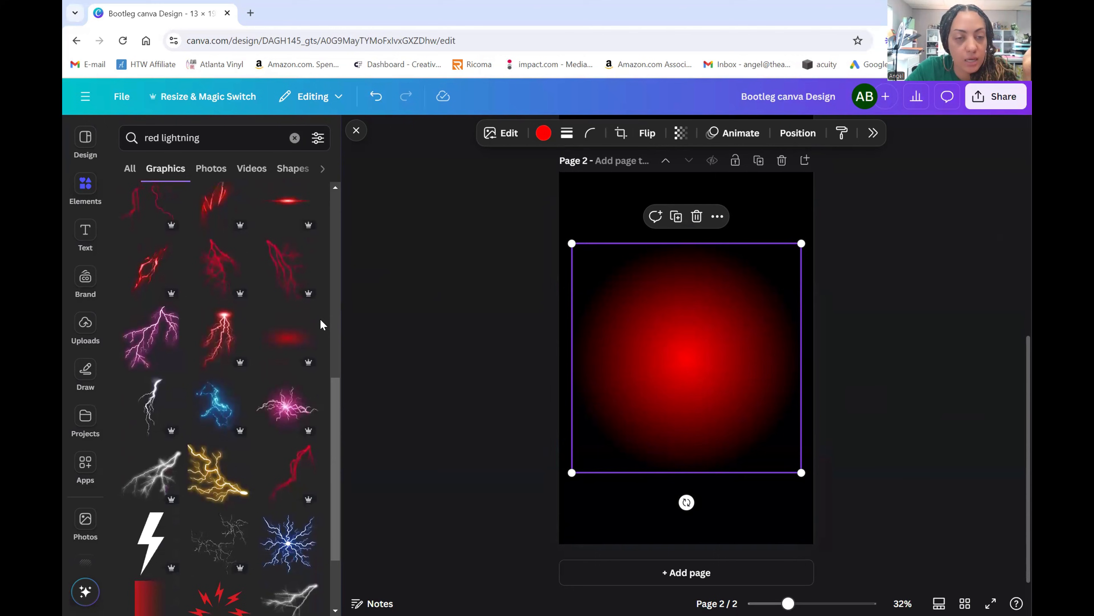
pyautogui.scroll(-1, 321, 324)
pyautogui.scroll(8, 823, 400)
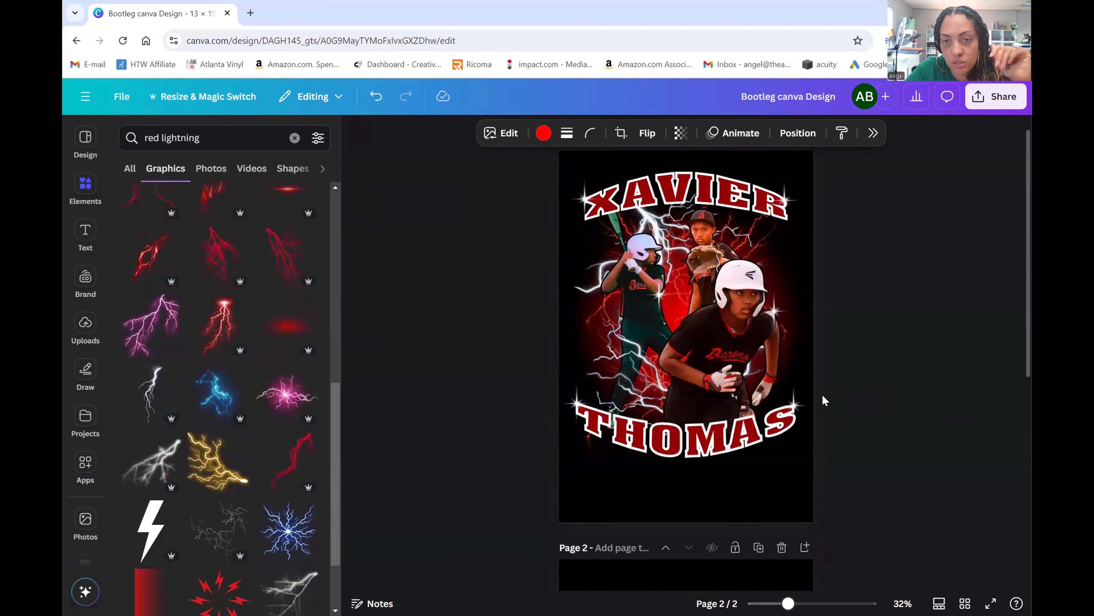
pyautogui.scroll(-8, 824, 401)
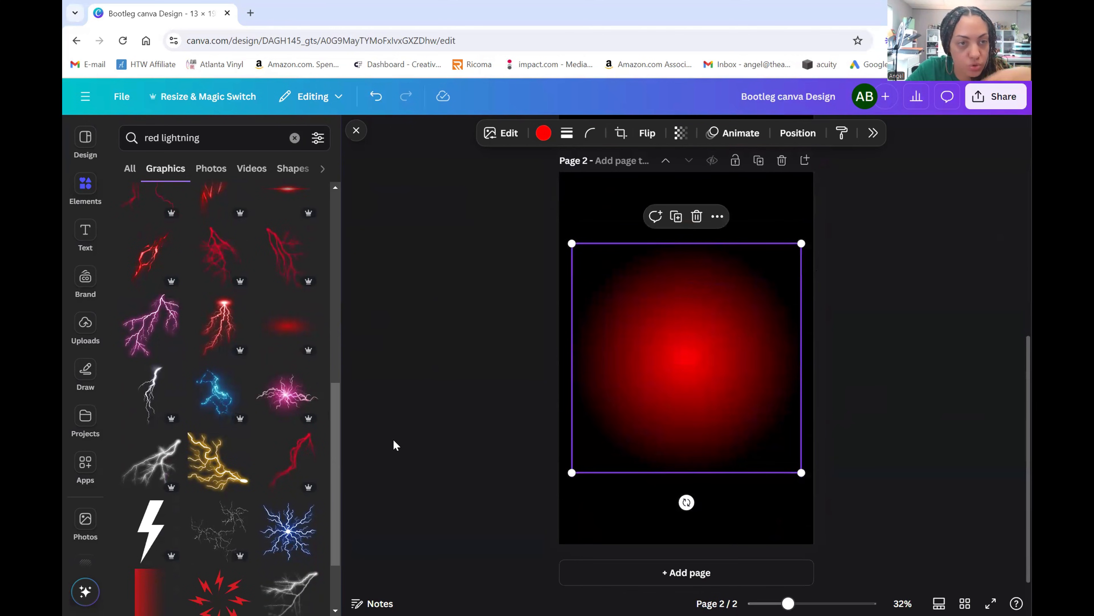
pyautogui.scroll(-10, 302, 407)
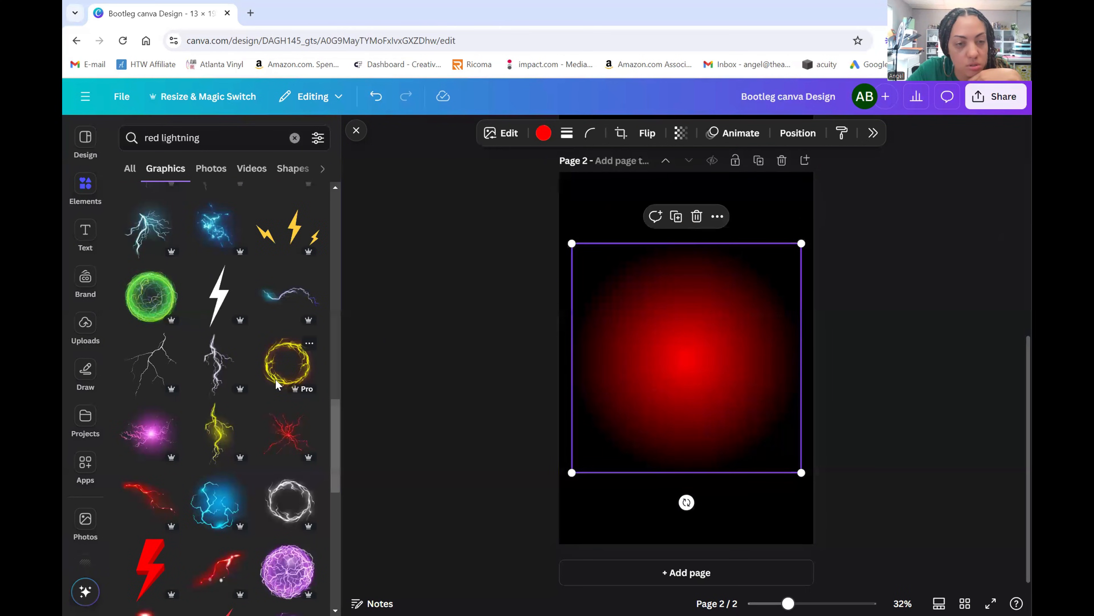
pyautogui.scroll(-1, 297, 404)
pyautogui.click(292, 380)
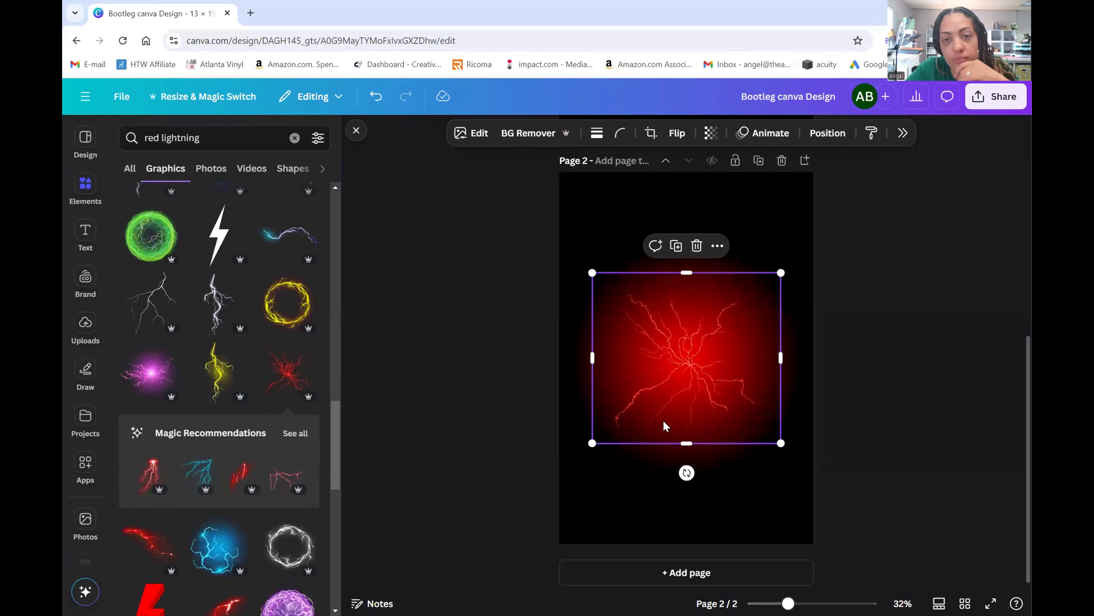
# - Move the red lightning to the upper left, duplicate it, and flip the copy horizontally
pyautogui.moveTo(682, 362); pyautogui.dragTo(767, 276)
pyautogui.click(637, 171)
pyautogui.click(679, 134)
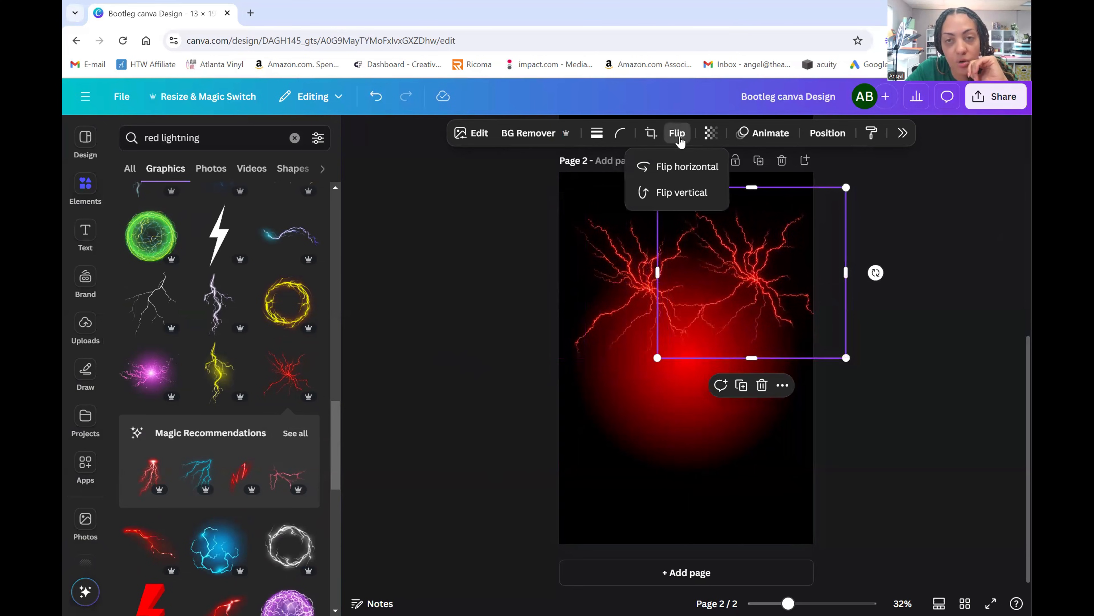
pyautogui.click(680, 167)
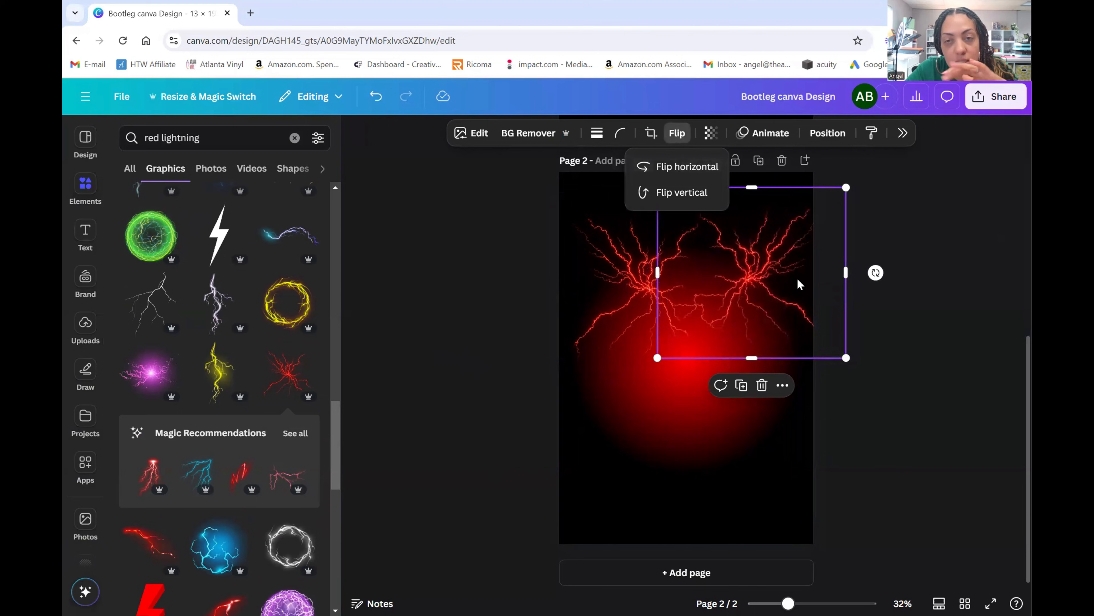
# - Drag the flipped lightning to the glow's lower right, opposite the first burst
pyautogui.moveTo(780, 283); pyautogui.dragTo(754, 287)
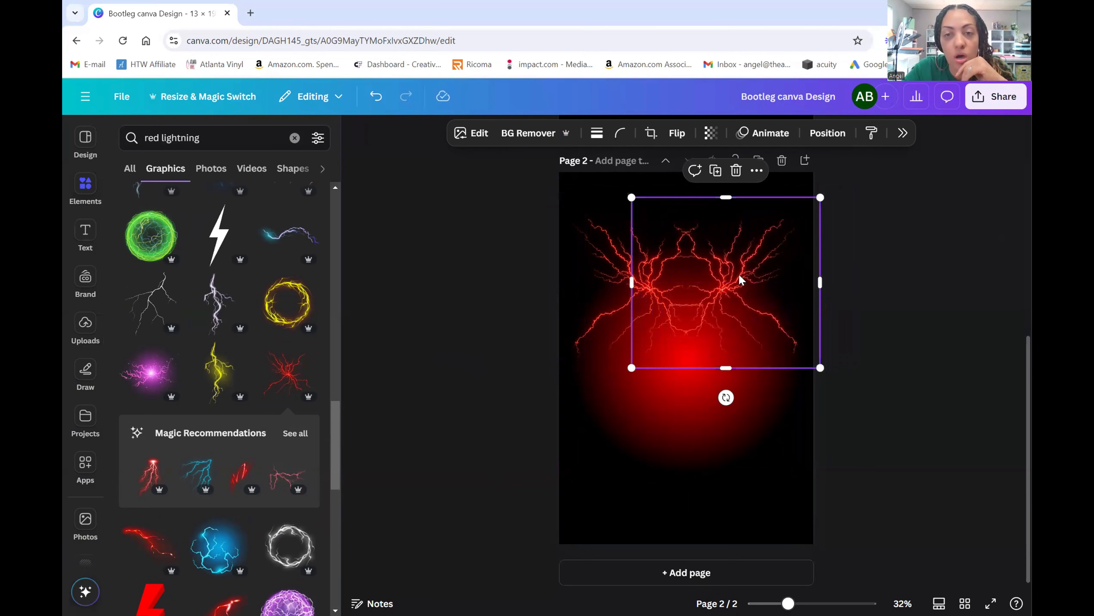
pyautogui.scroll(5, 893, 250)
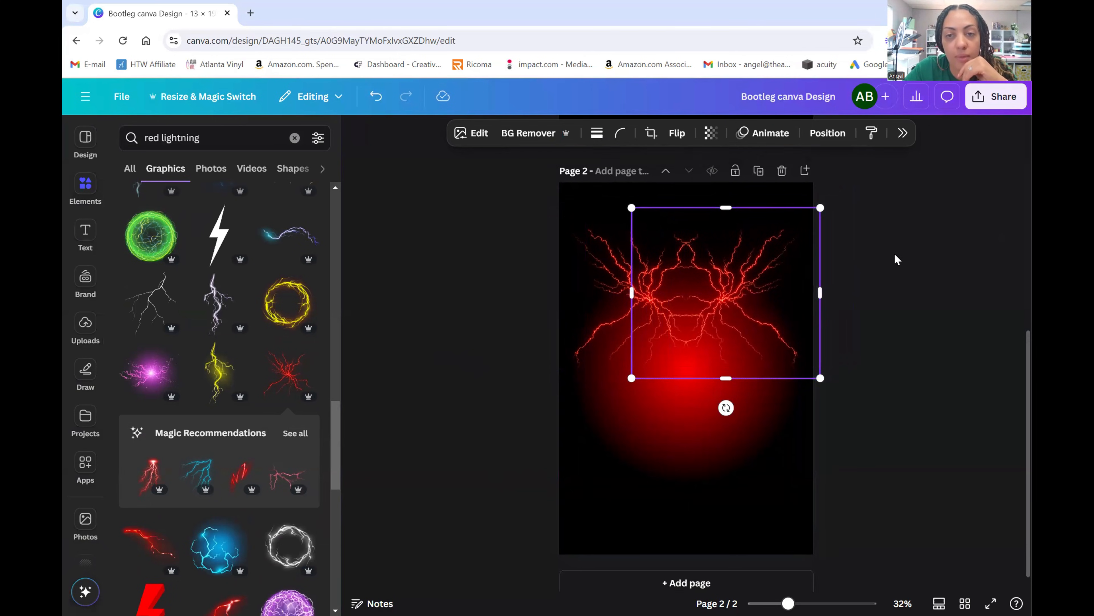
pyautogui.scroll(-5, 894, 250)
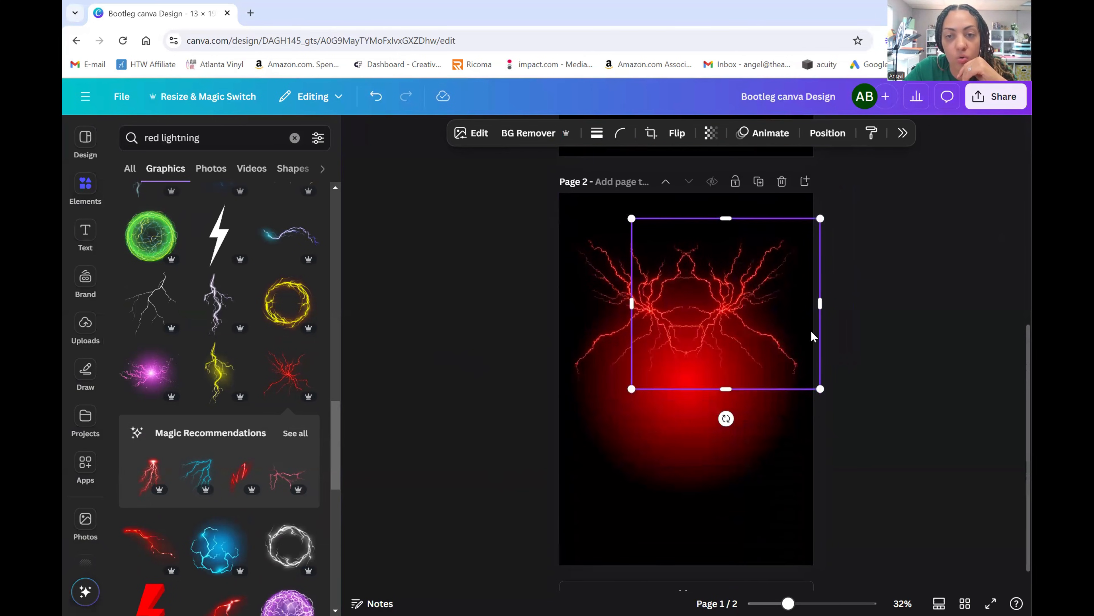
pyautogui.moveTo(738, 313); pyautogui.dragTo(730, 429)
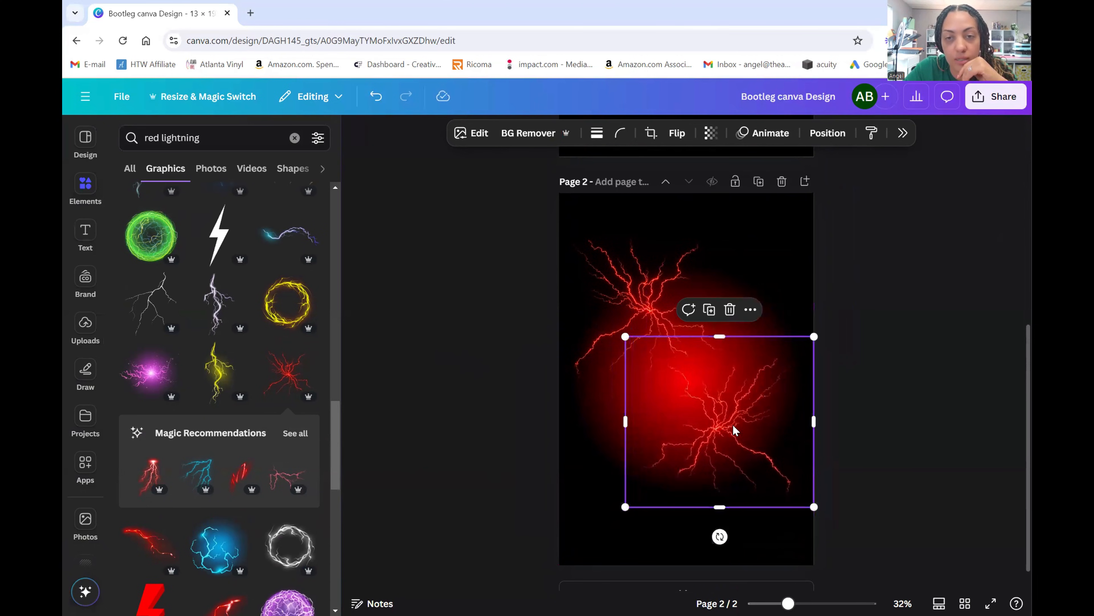
pyautogui.click(922, 365)
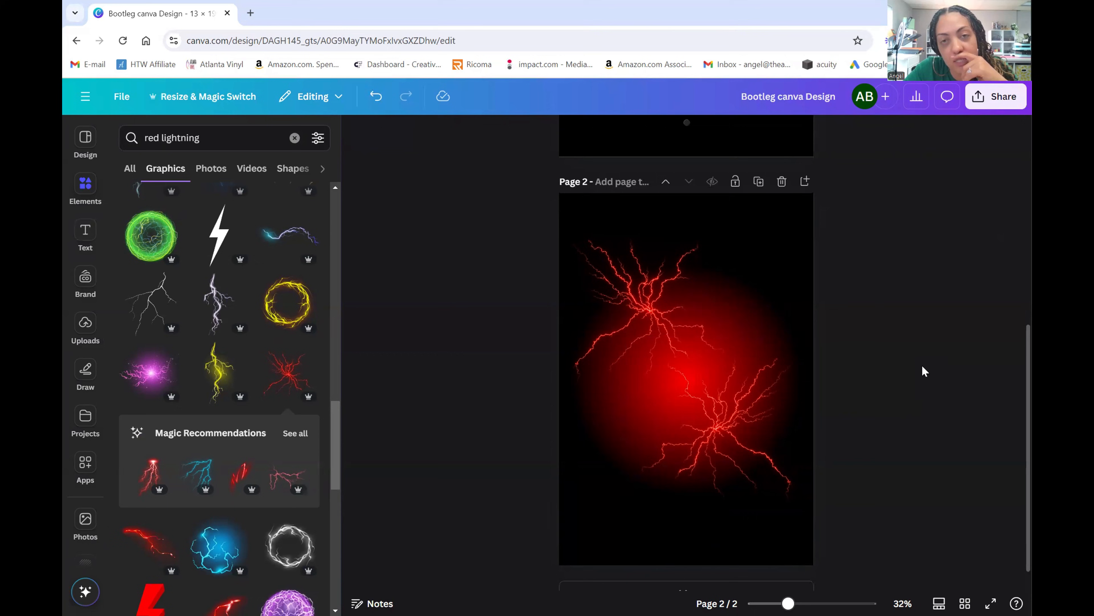
pyautogui.scroll(5, 930, 349)
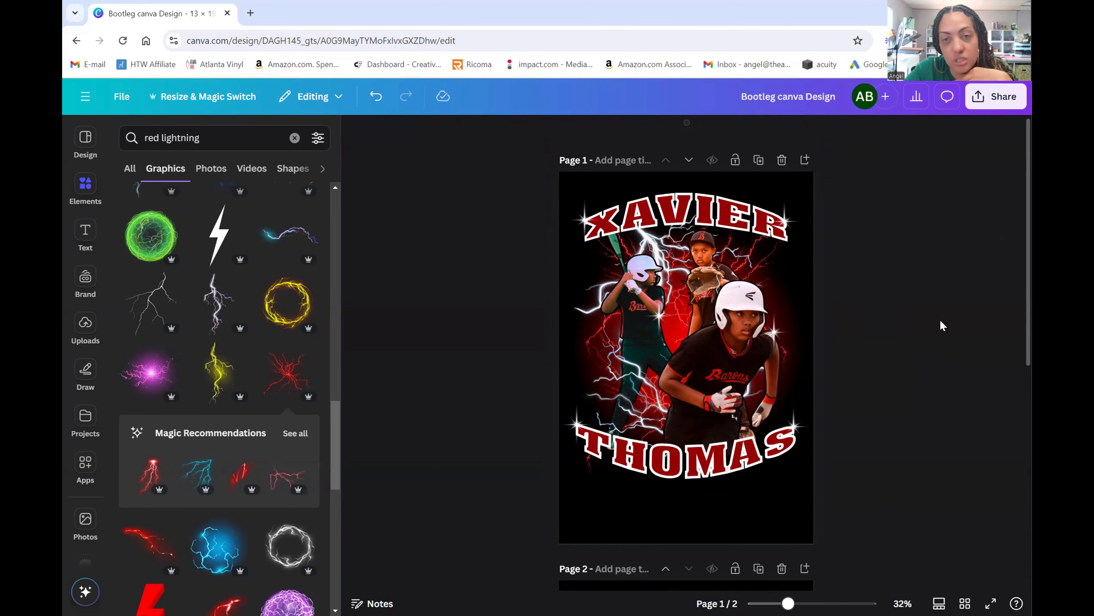
pyautogui.scroll(-5, 933, 316)
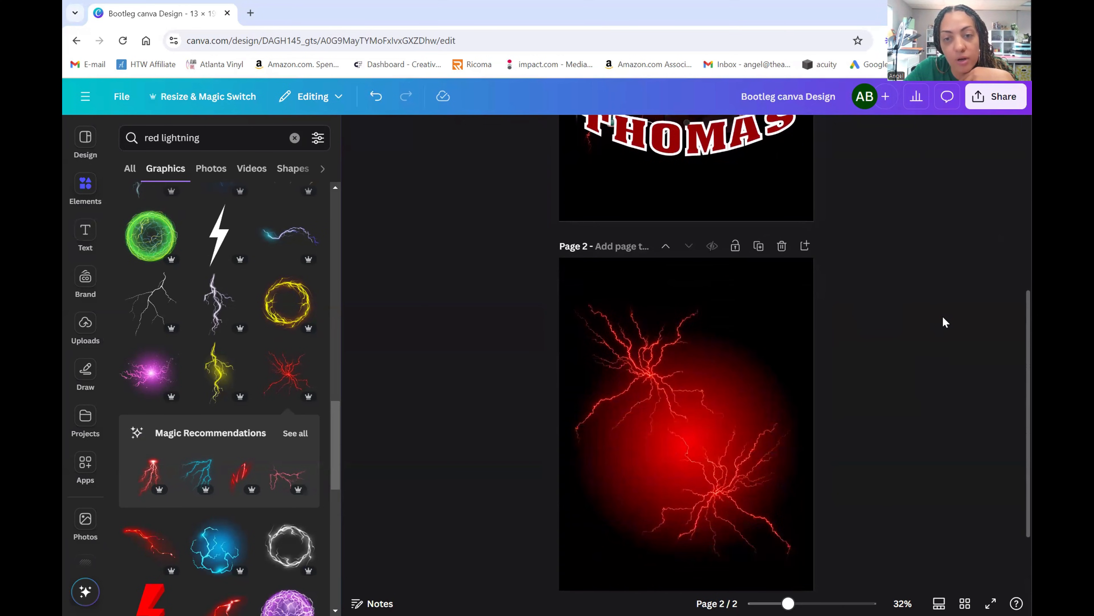
pyautogui.scroll(-1, 944, 318)
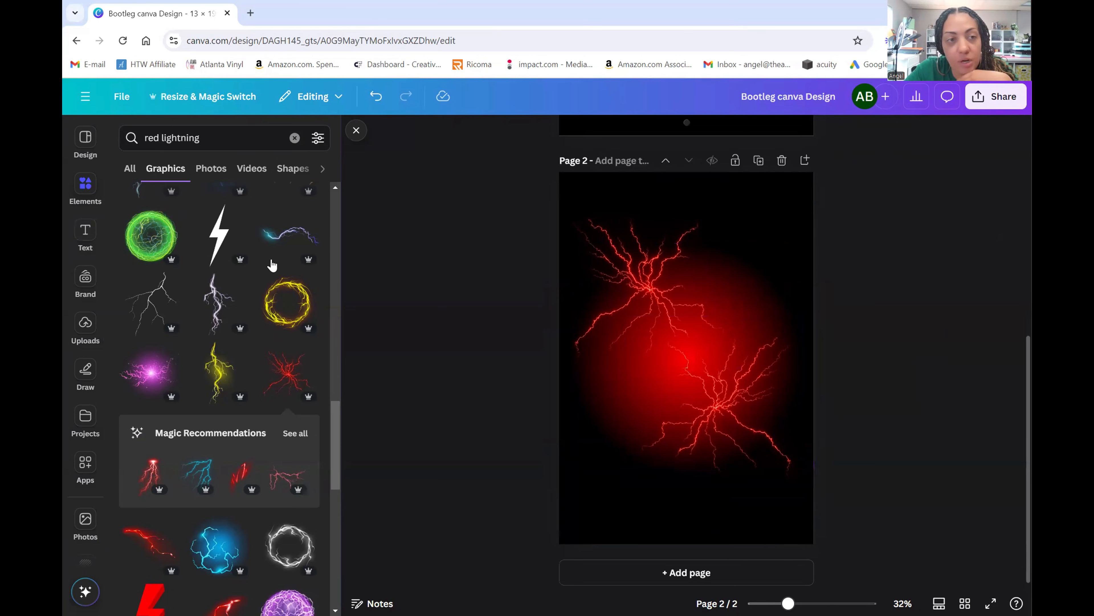
# - Add the Barons player photo and another baseball player photo from Uploads to page 2
pyautogui.click(86, 324)
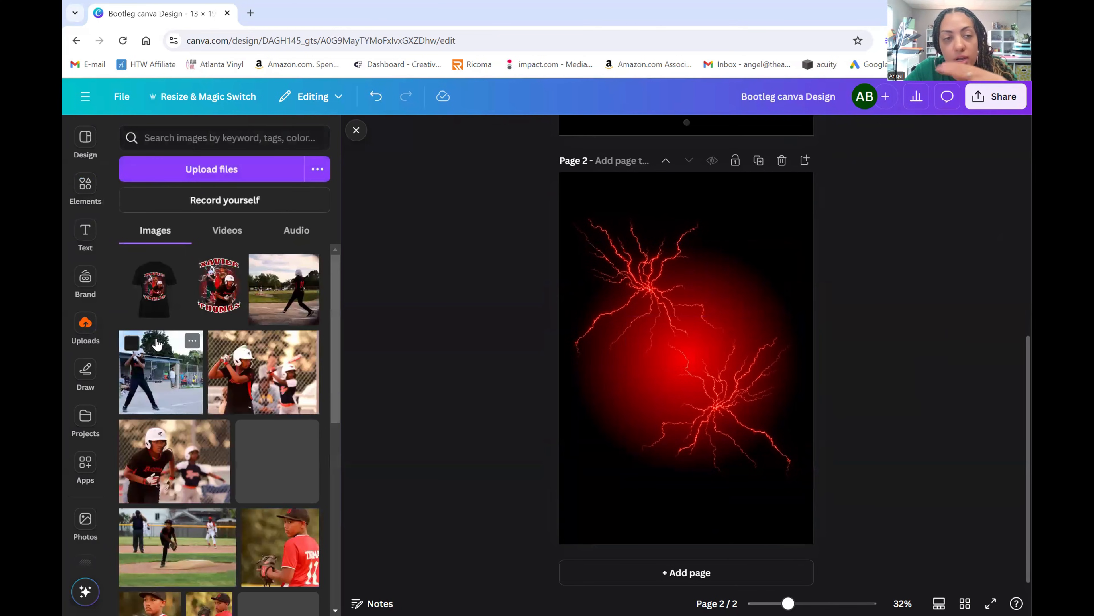
pyautogui.scroll(-2, 291, 341)
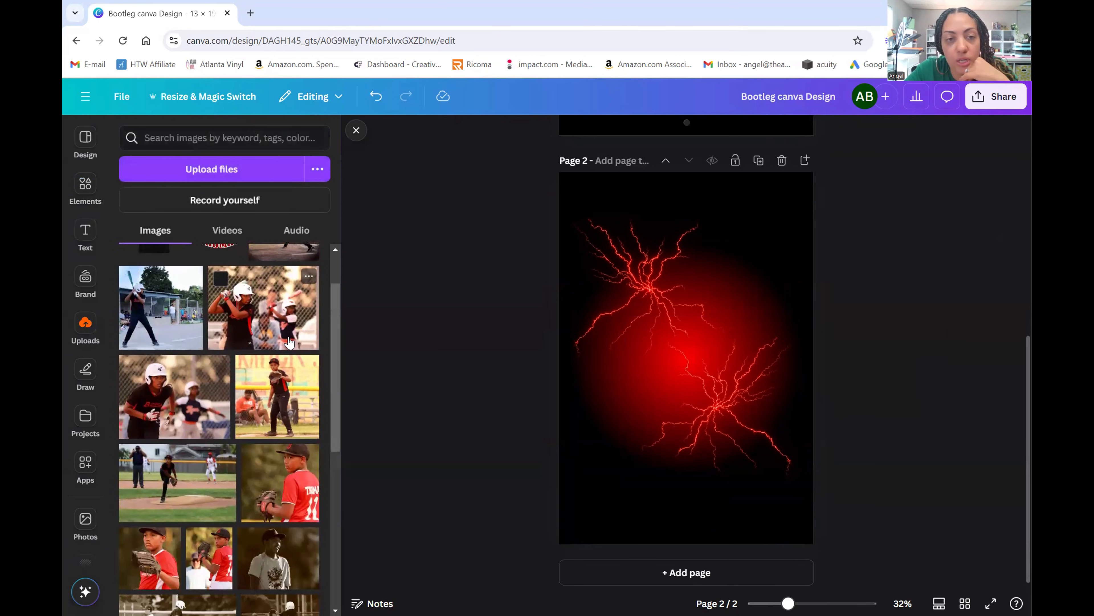
pyautogui.scroll(-2, 288, 343)
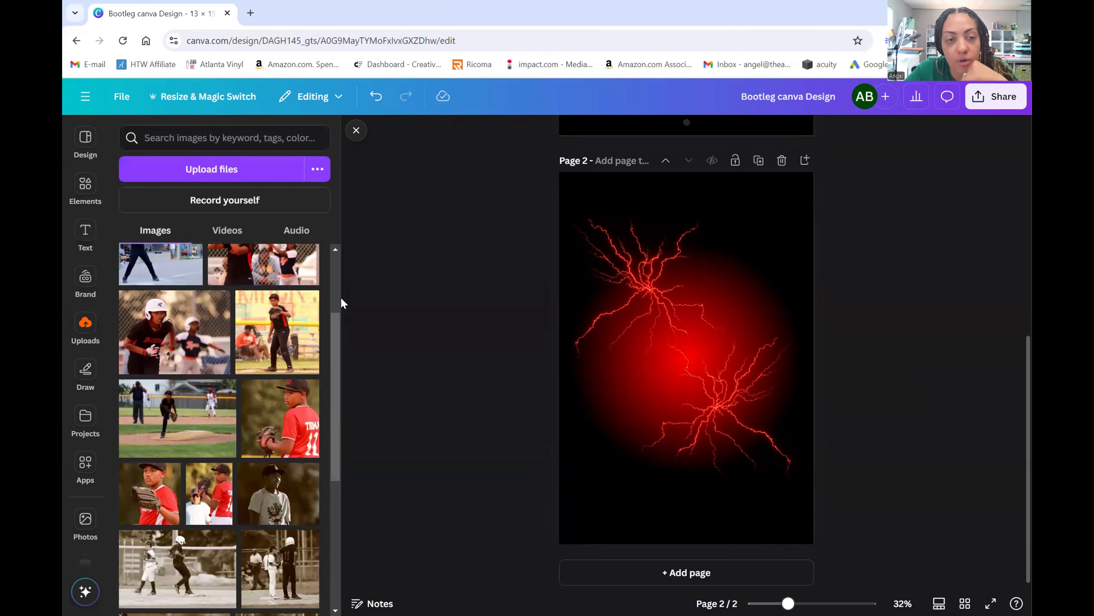
pyautogui.click(173, 357)
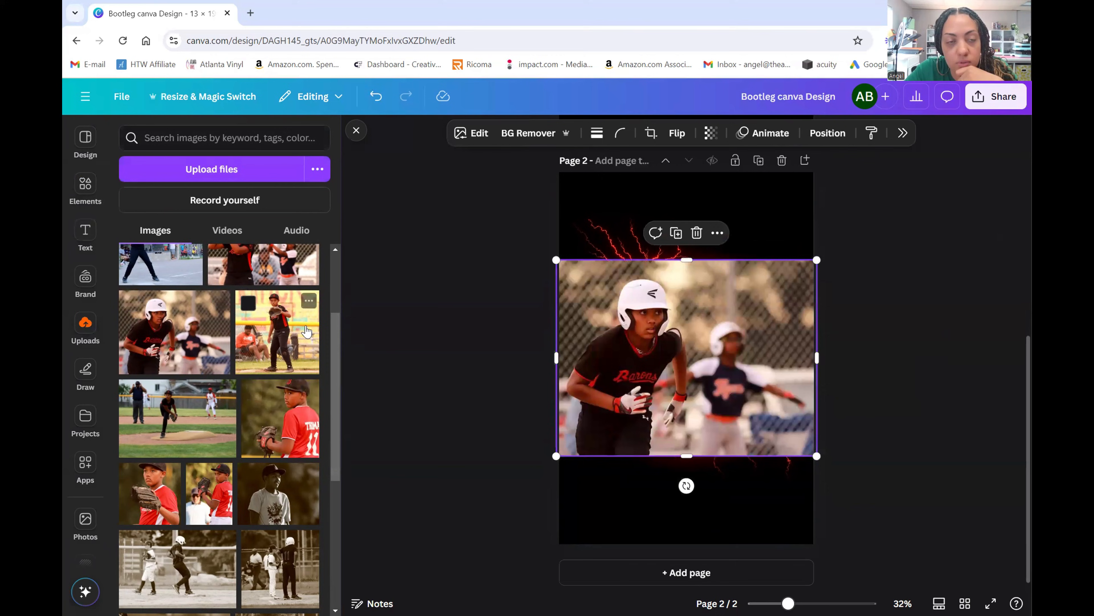
pyautogui.scroll(2, 296, 332)
pyautogui.click(164, 315)
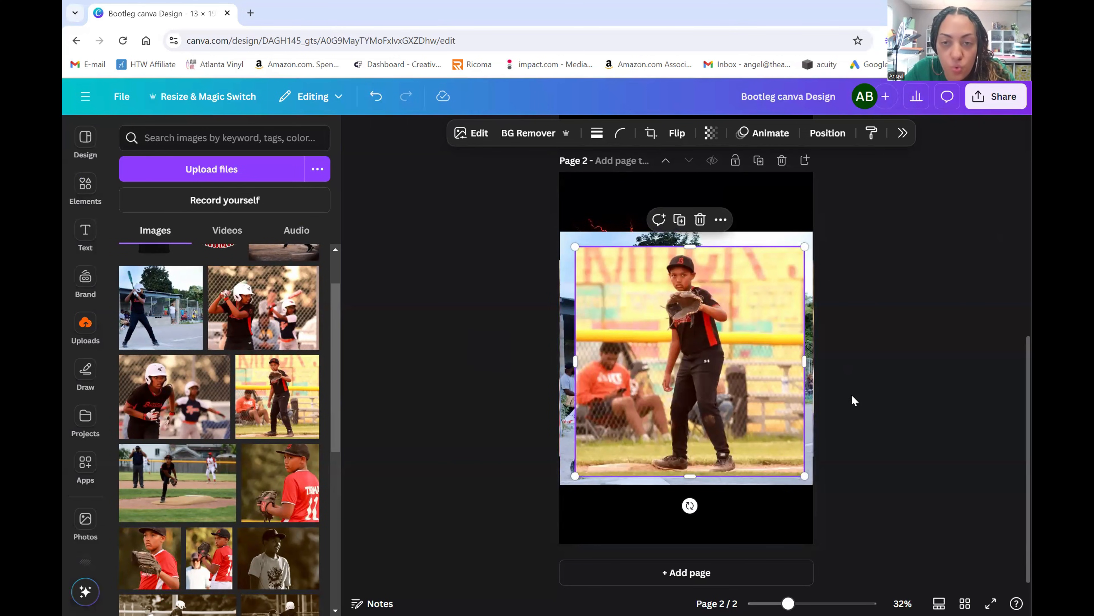
# - Narrow the glove player's photo to a tall strip around him and remove its background
pyautogui.moveTo(811, 367); pyautogui.dragTo(742, 370)
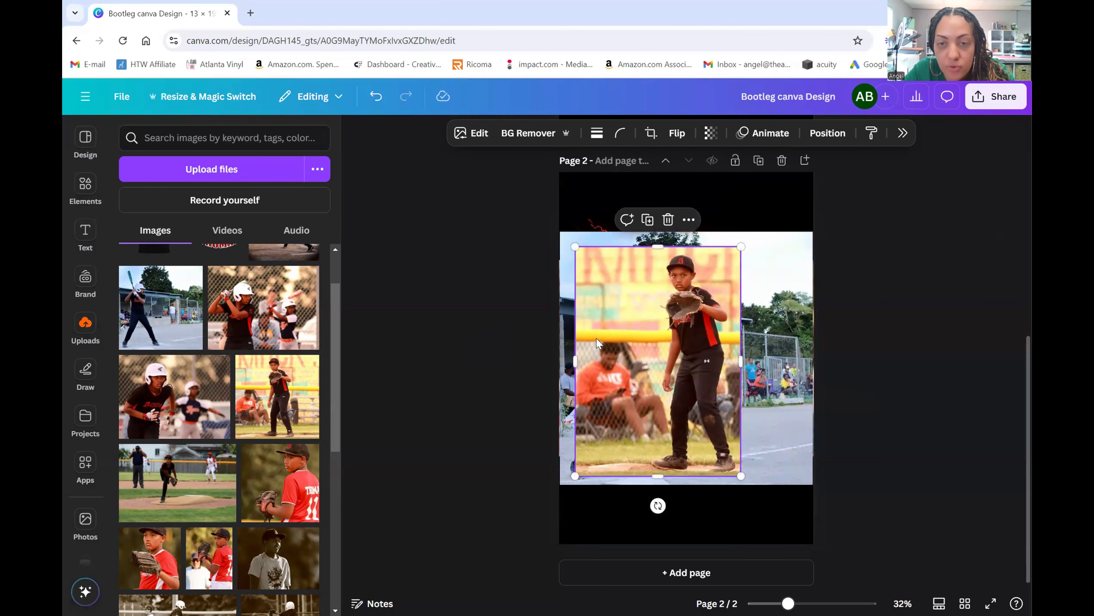
pyautogui.moveTo(577, 366); pyautogui.dragTo(649, 361)
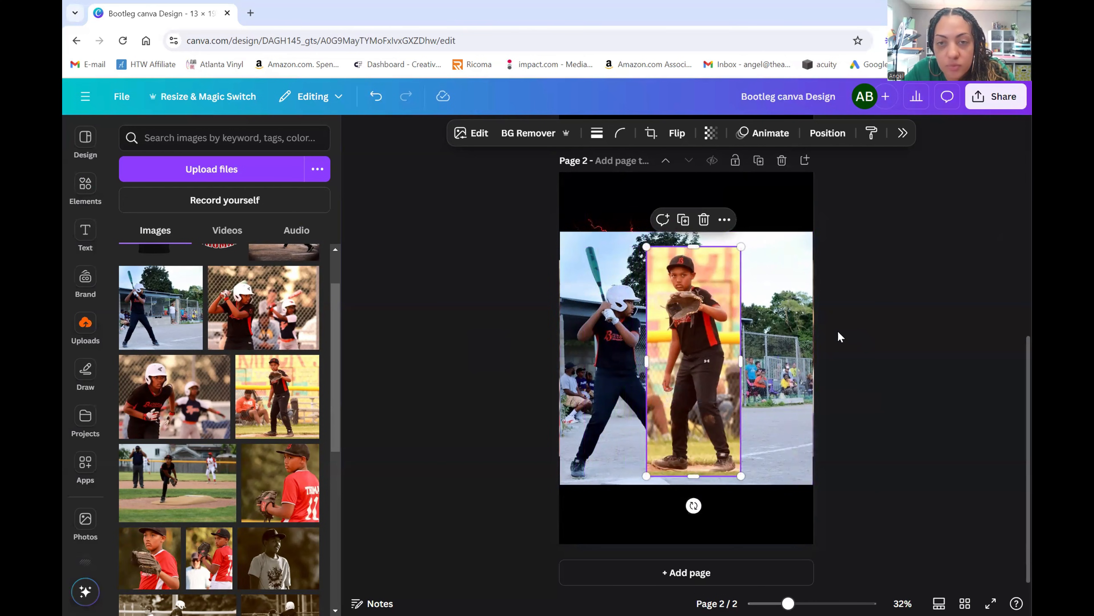
pyautogui.click(524, 132)
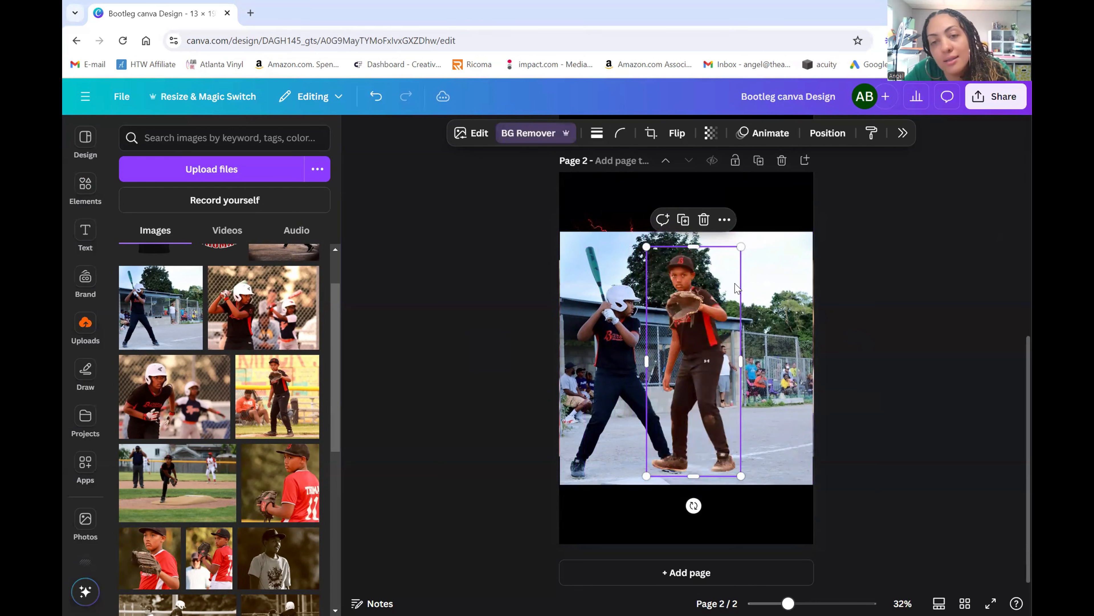
# - Move the glove player cut-out right, then narrow, background-remove and shift the batter lower right
pyautogui.moveTo(710, 345); pyautogui.dragTo(796, 282)
pyautogui.click(658, 362)
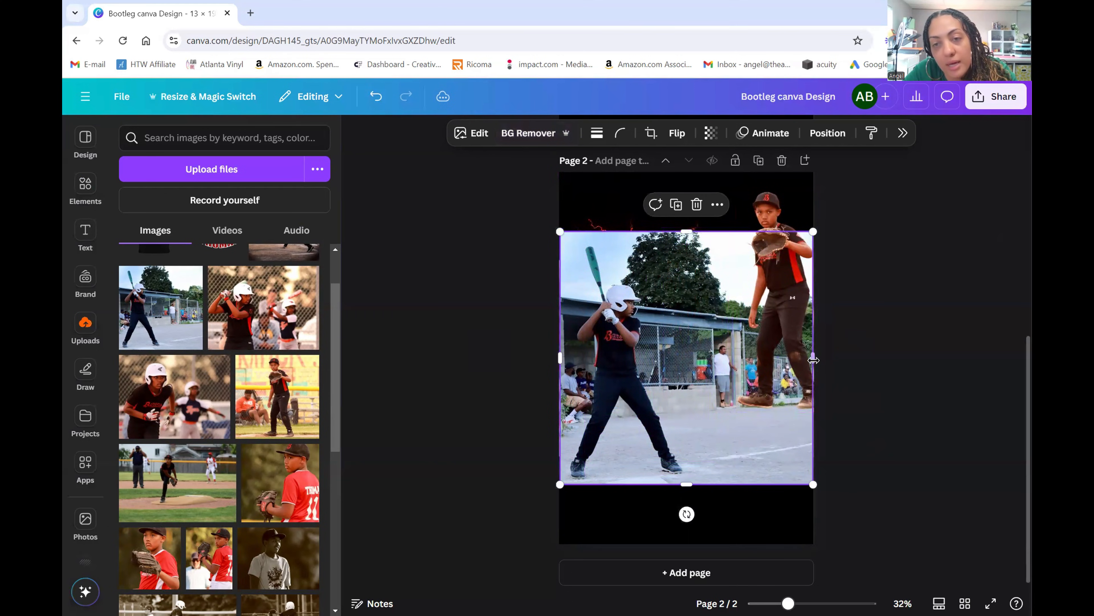
pyautogui.moveTo(813, 360); pyautogui.dragTo(695, 369)
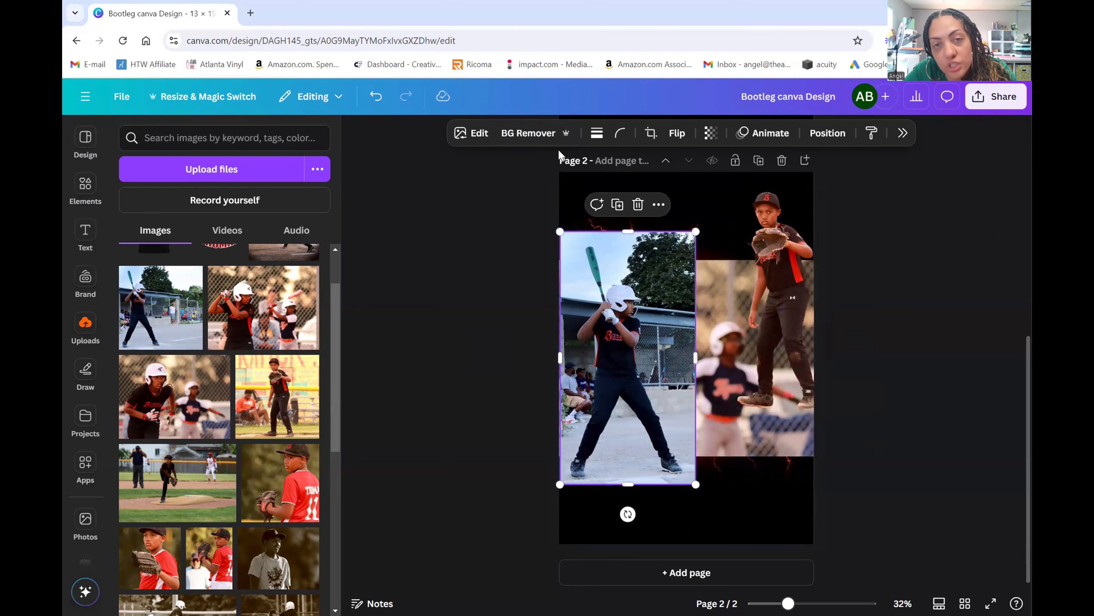
pyautogui.click(528, 132)
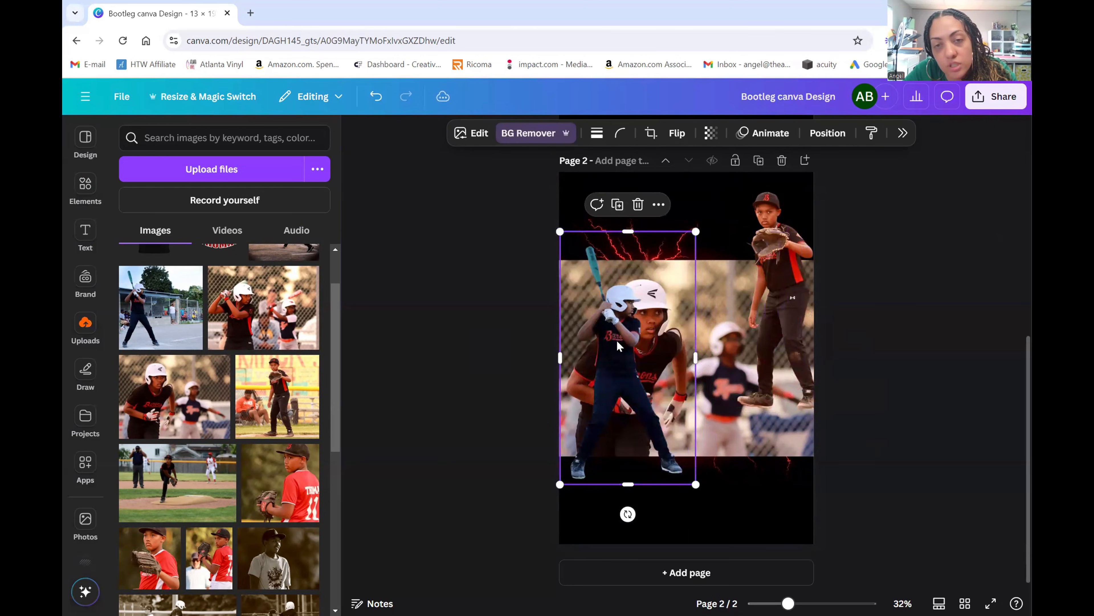
pyautogui.moveTo(617, 345); pyautogui.dragTo(701, 374)
# - Remove the Barons photo's background and centre the glove player over the glow
pyautogui.click(675, 357)
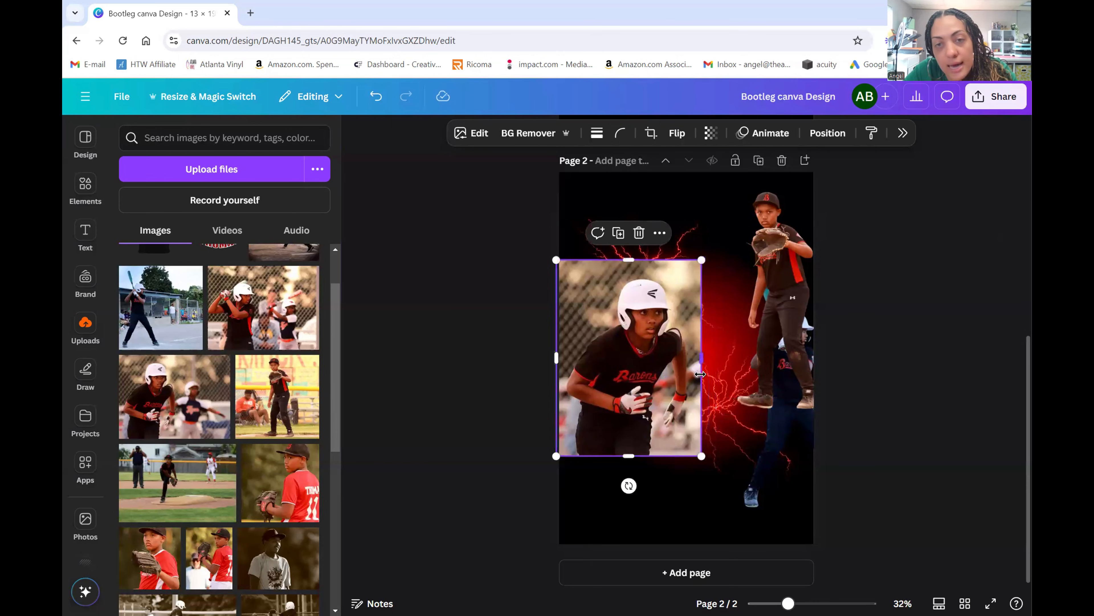
pyautogui.click(520, 134)
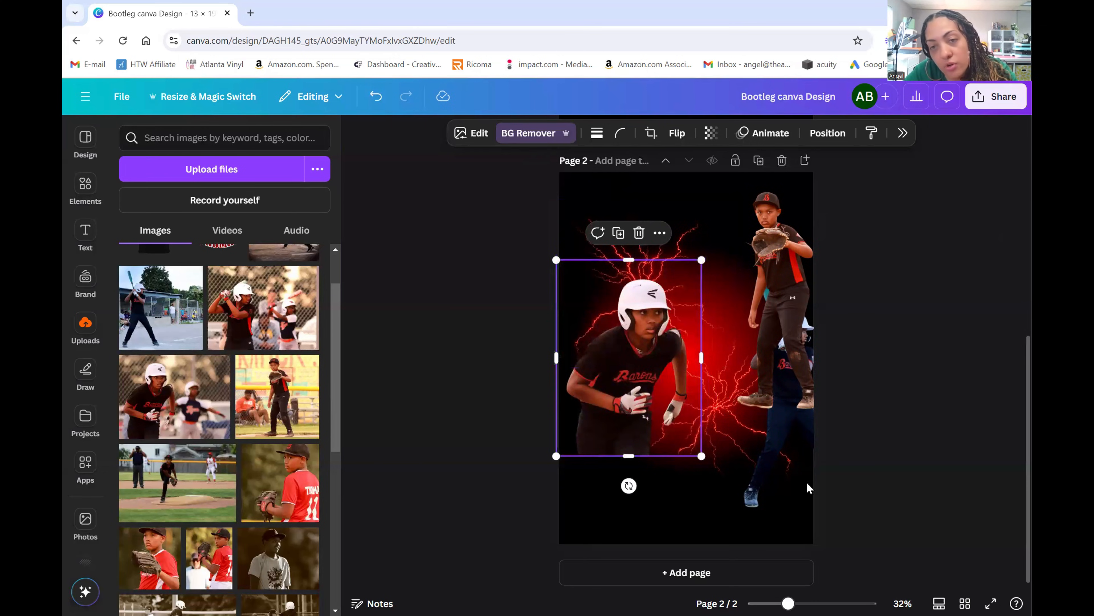
pyautogui.moveTo(795, 287); pyautogui.dragTo(690, 302)
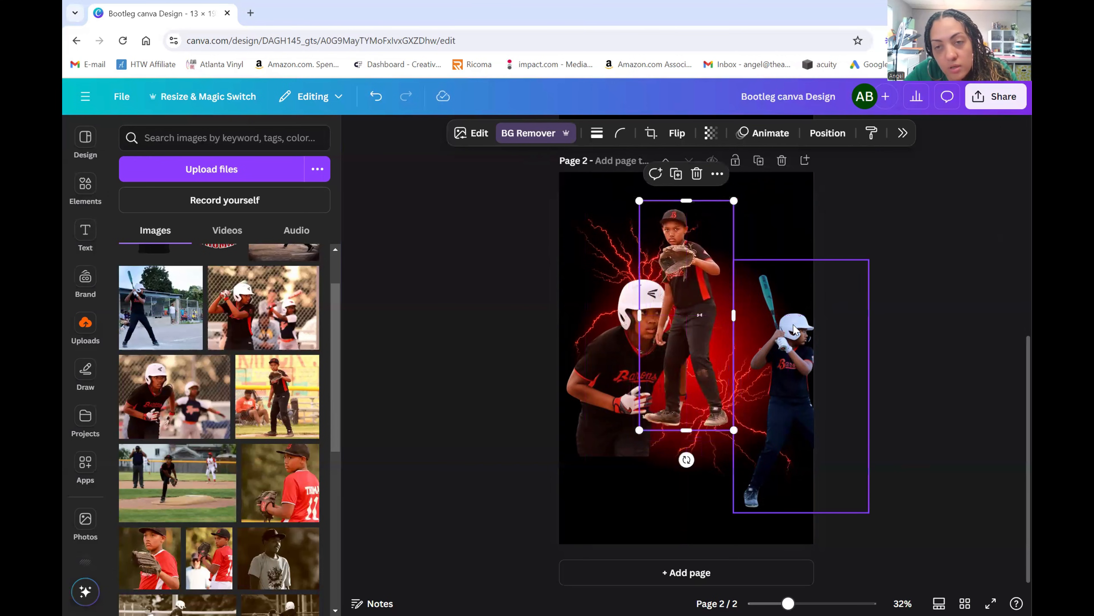
# - Move the batter left over the others and send the glove player behind it
pyautogui.moveTo(795, 375); pyautogui.dragTo(638, 308)
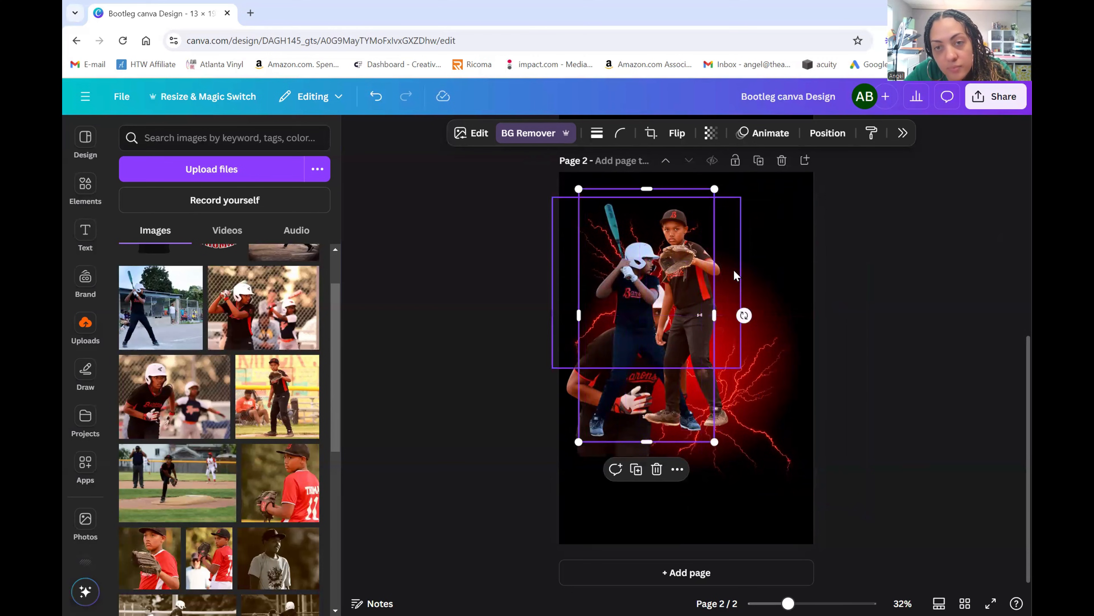
pyautogui.click(706, 257)
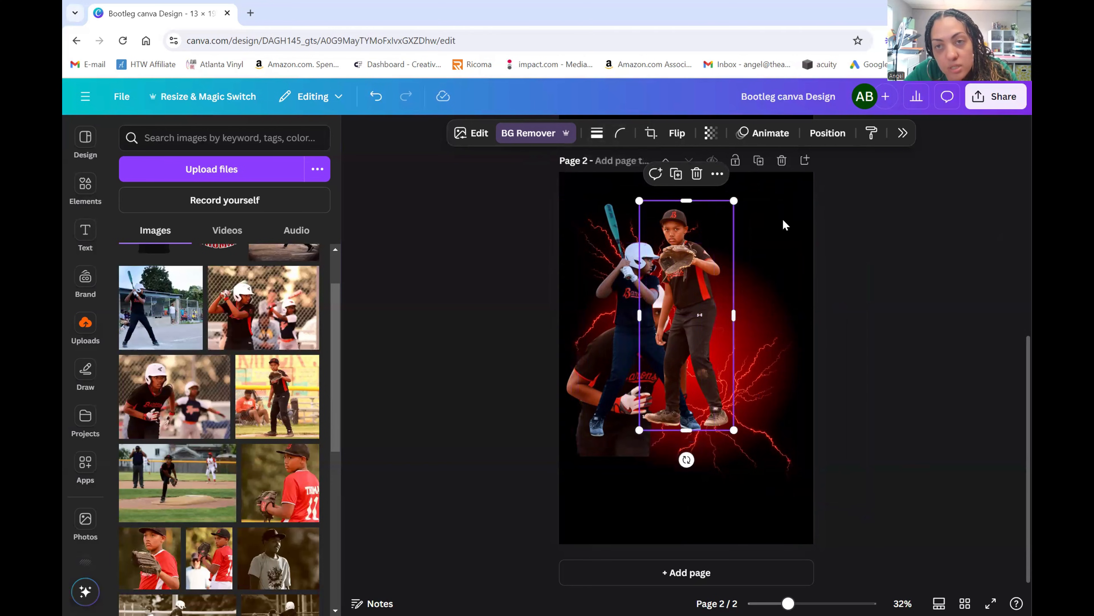
pyautogui.click(838, 136)
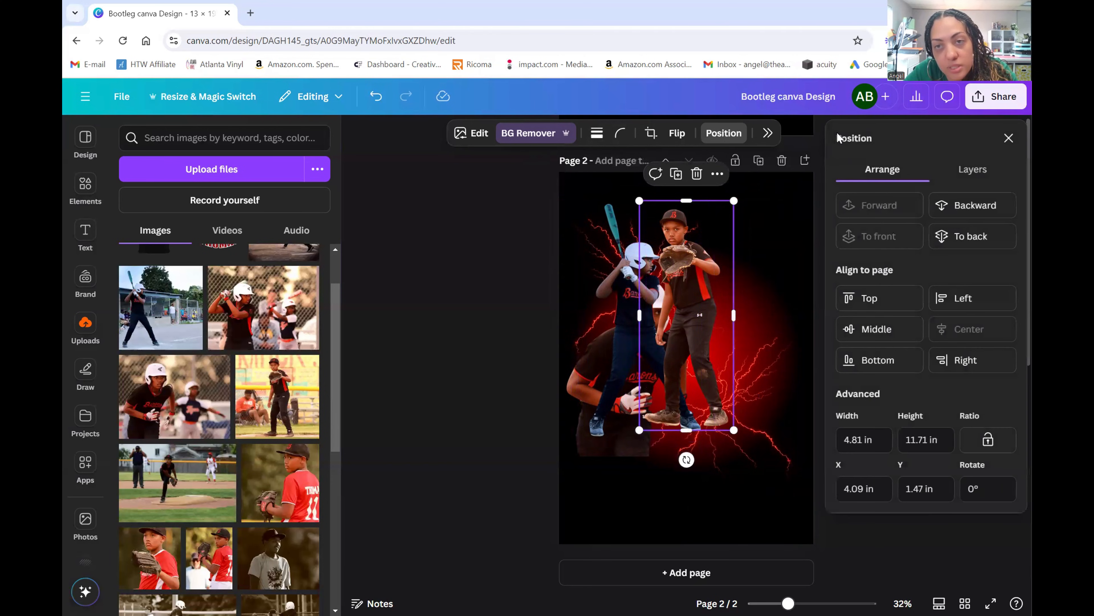
pyautogui.click(988, 216)
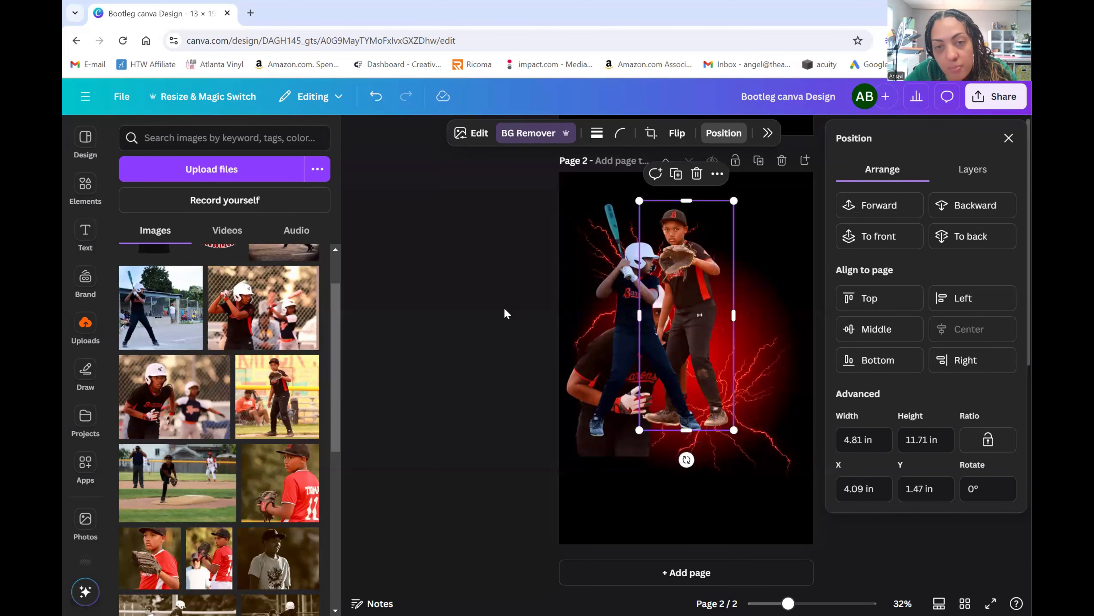
pyautogui.click(496, 321)
# - Bring the kneeling Barons player forward toward centre and nudge the batter lower left
pyautogui.click(629, 384)
pyautogui.moveTo(630, 383); pyautogui.dragTo(661, 377)
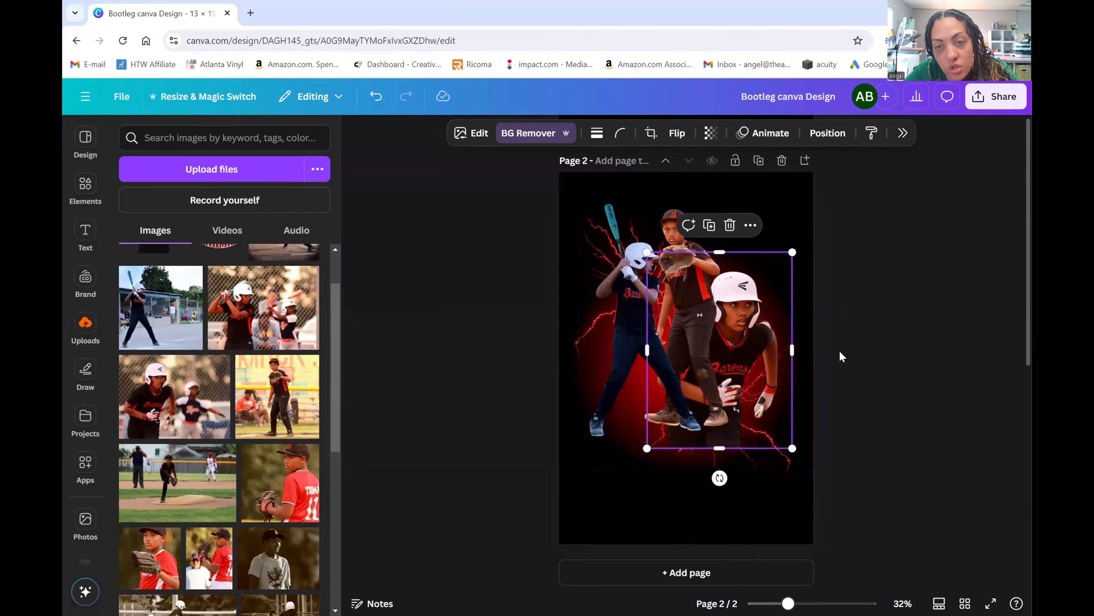
pyautogui.click(829, 134)
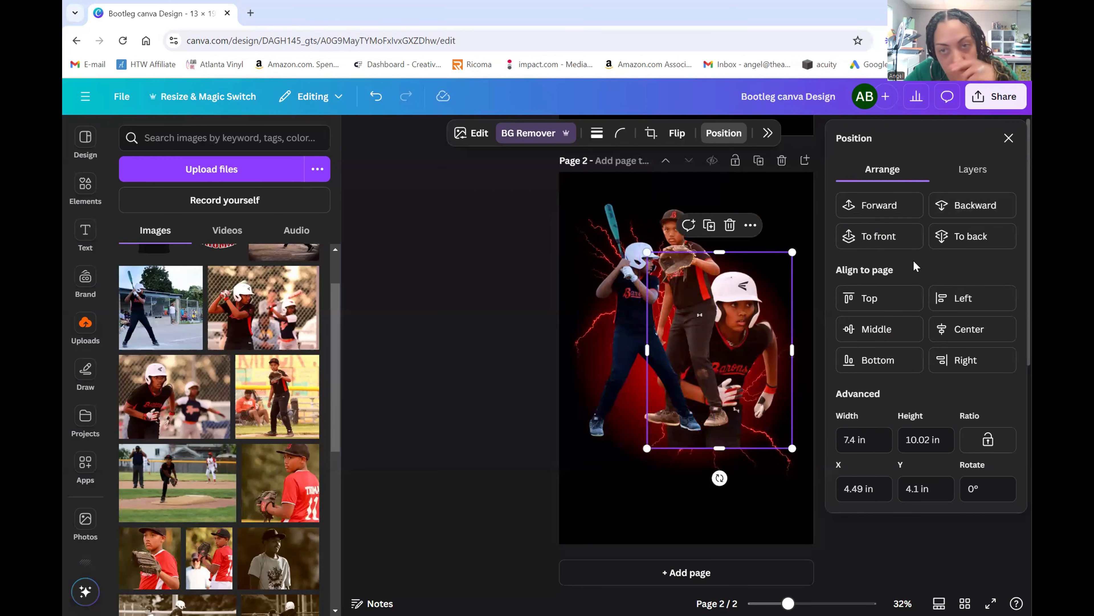
pyautogui.click(898, 237)
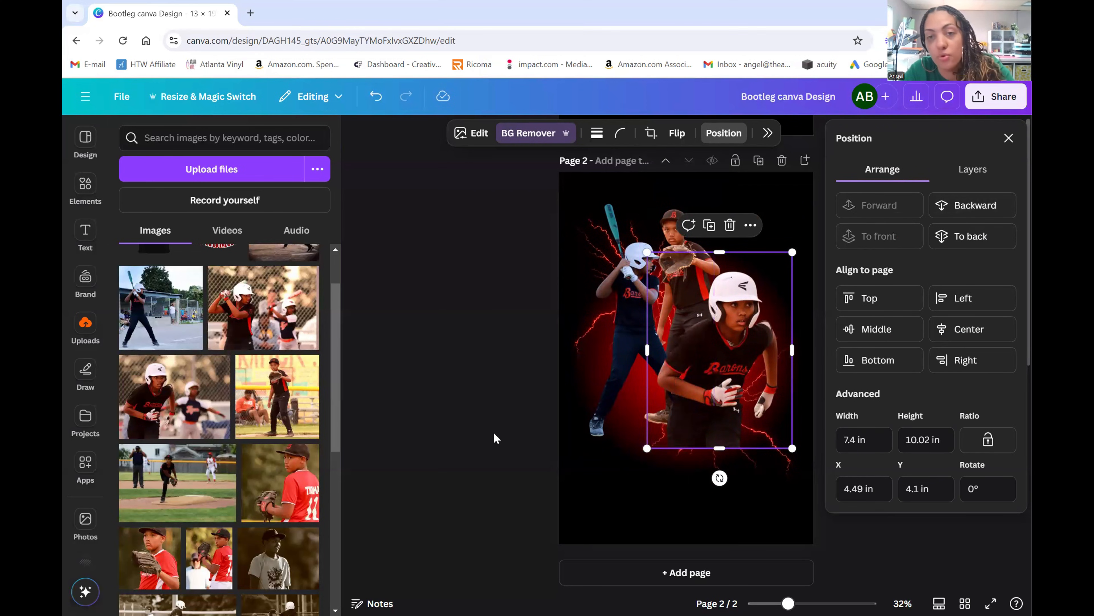
pyautogui.click(494, 354)
pyautogui.click(486, 335)
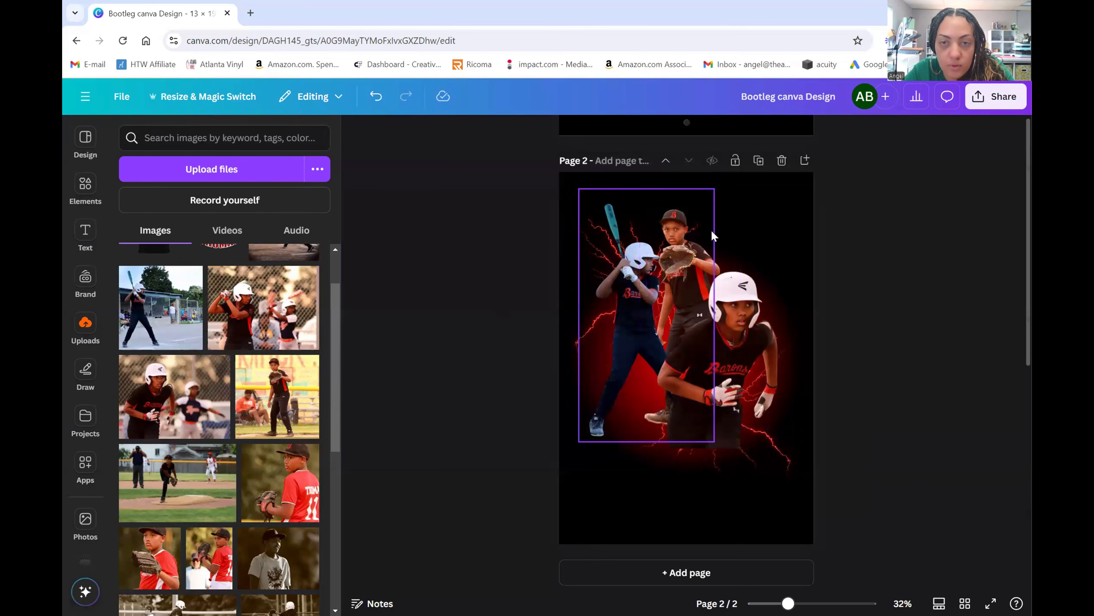
pyautogui.moveTo(711, 238); pyautogui.dragTo(779, 248)
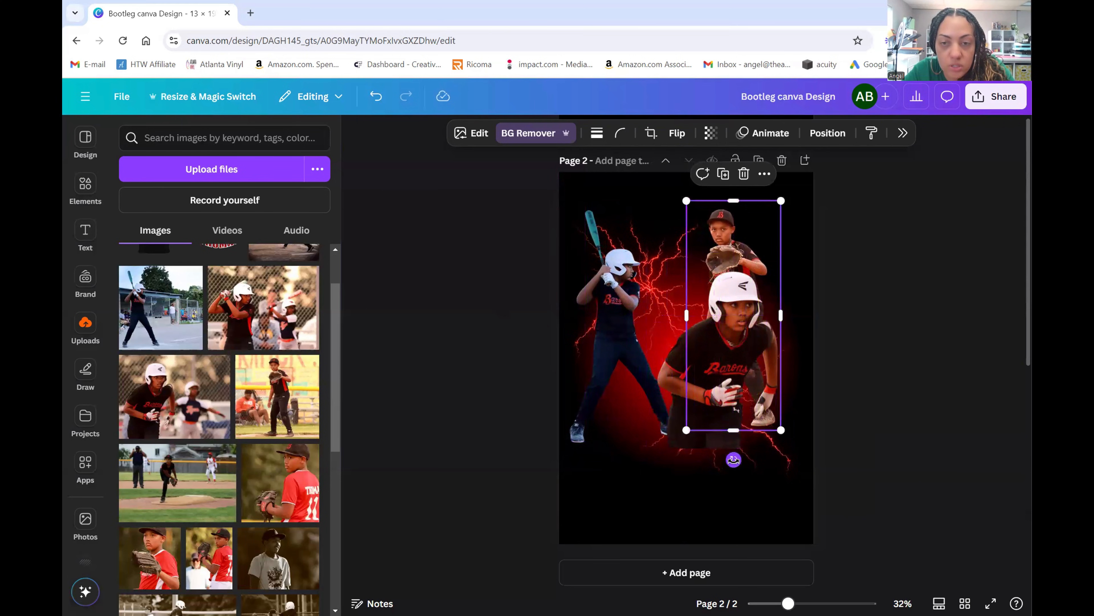
# - Tilt the catcher slightly and line it up with the alignment guides
pyautogui.moveTo(734, 460)
pyautogui.mouseDown()
pyautogui.moveTo(724, 457)
pyautogui.moveTo(736, 451)
pyautogui.mouseUp()
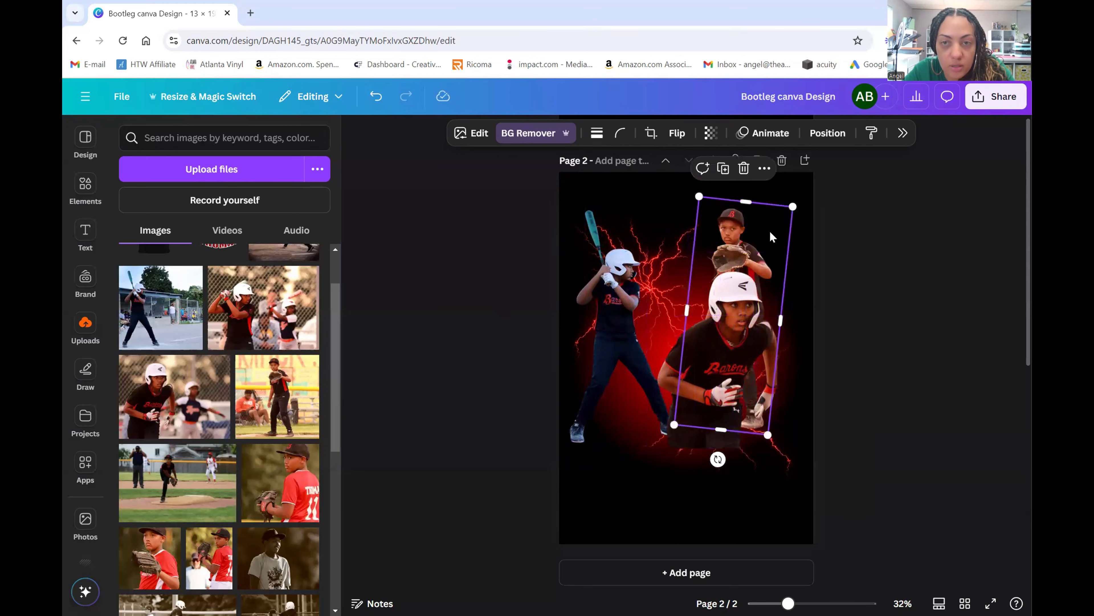
pyautogui.moveTo(777, 237); pyautogui.dragTo(752, 236)
pyautogui.moveTo(713, 465); pyautogui.dragTo(747, 465)
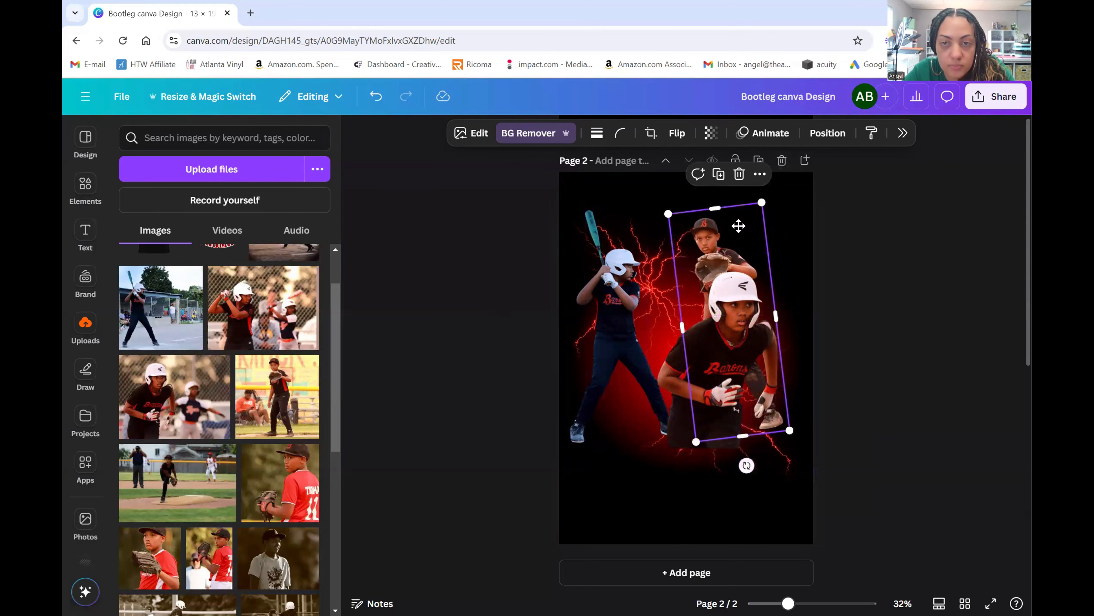
pyautogui.moveTo(739, 226); pyautogui.dragTo(734, 227)
pyautogui.moveTo(756, 337); pyautogui.dragTo(766, 347)
pyautogui.click(754, 342)
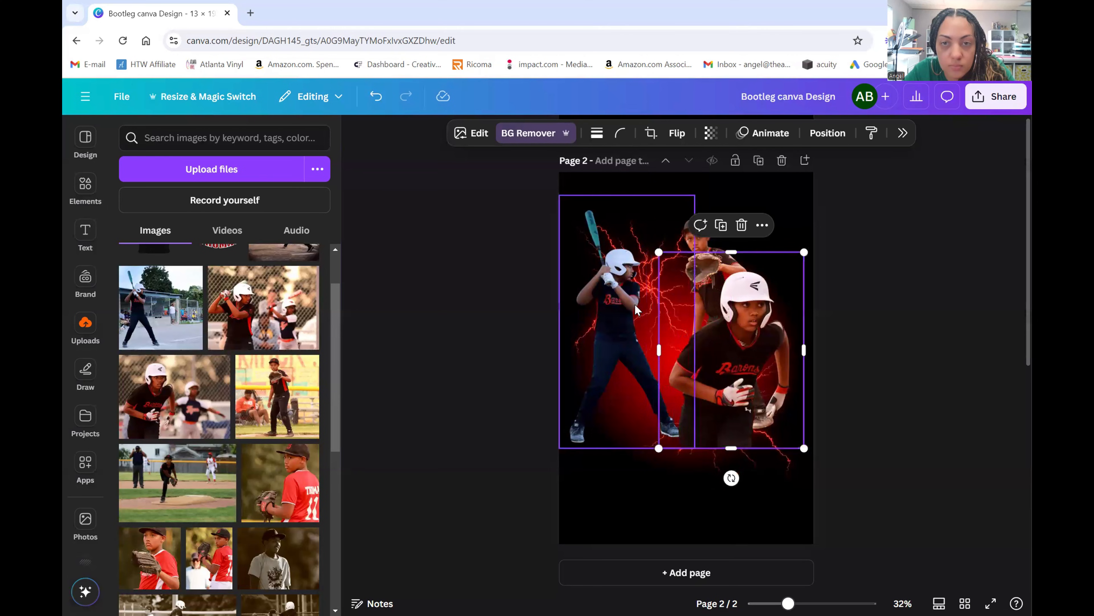
# - Enlarge the batter and shift it right, nudge the catcher left, and open the batter's Edit options
pyautogui.moveTo(637, 309); pyautogui.dragTo(640, 303)
pyautogui.moveTo(584, 195); pyautogui.dragTo(571, 184)
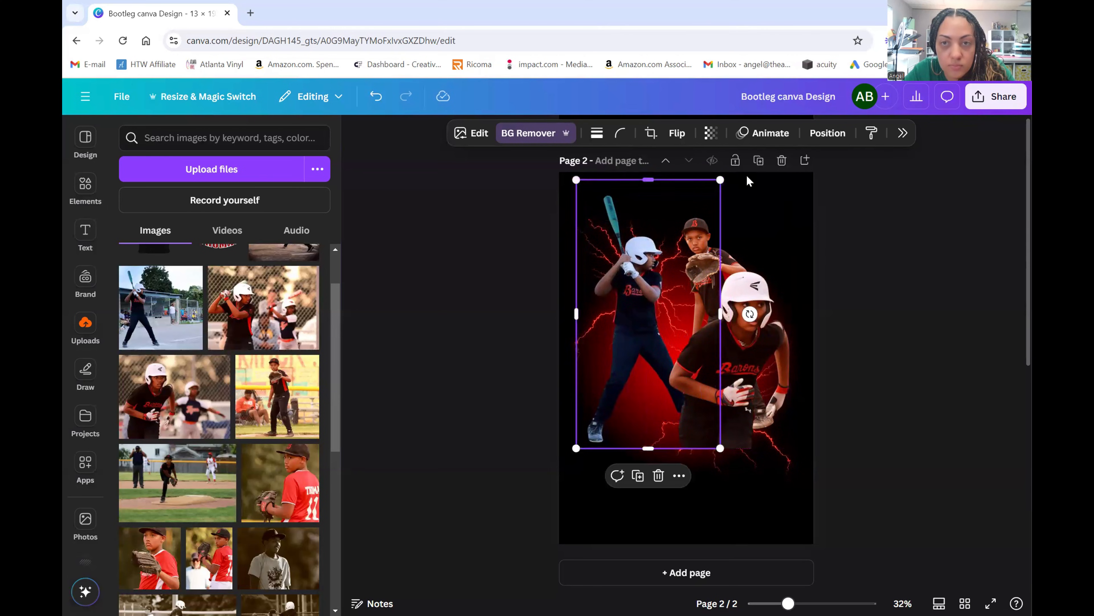
pyautogui.moveTo(720, 180)
pyautogui.mouseDown()
pyautogui.moveTo(739, 178)
pyautogui.moveTo(732, 189)
pyautogui.mouseUp()
pyautogui.moveTo(622, 303); pyautogui.dragTo(630, 301)
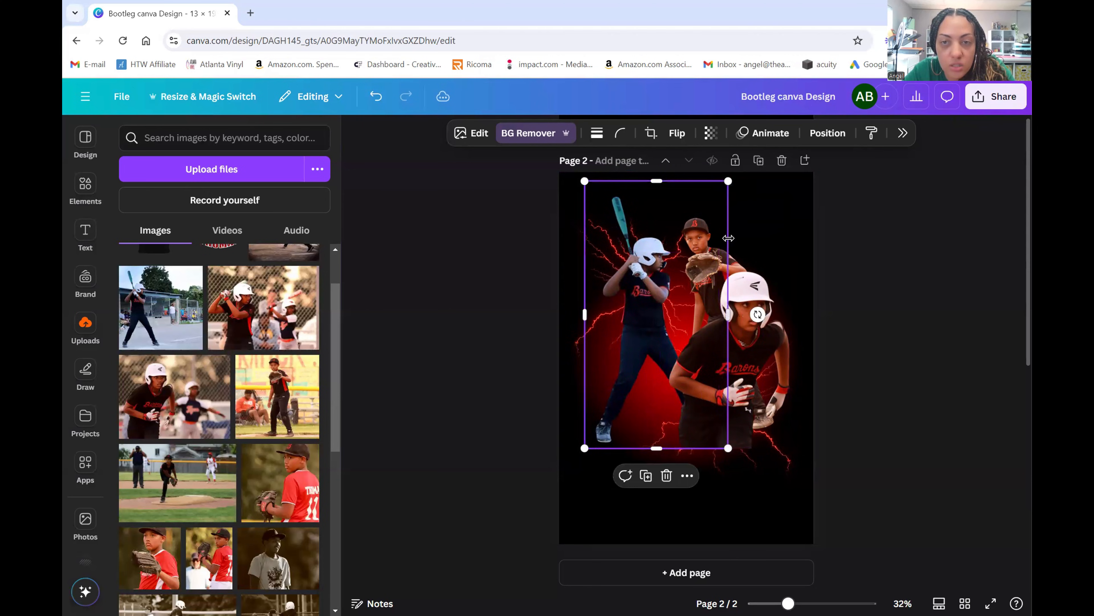
pyautogui.click(738, 255)
pyautogui.moveTo(736, 252); pyautogui.dragTo(723, 242)
pyautogui.click(630, 322)
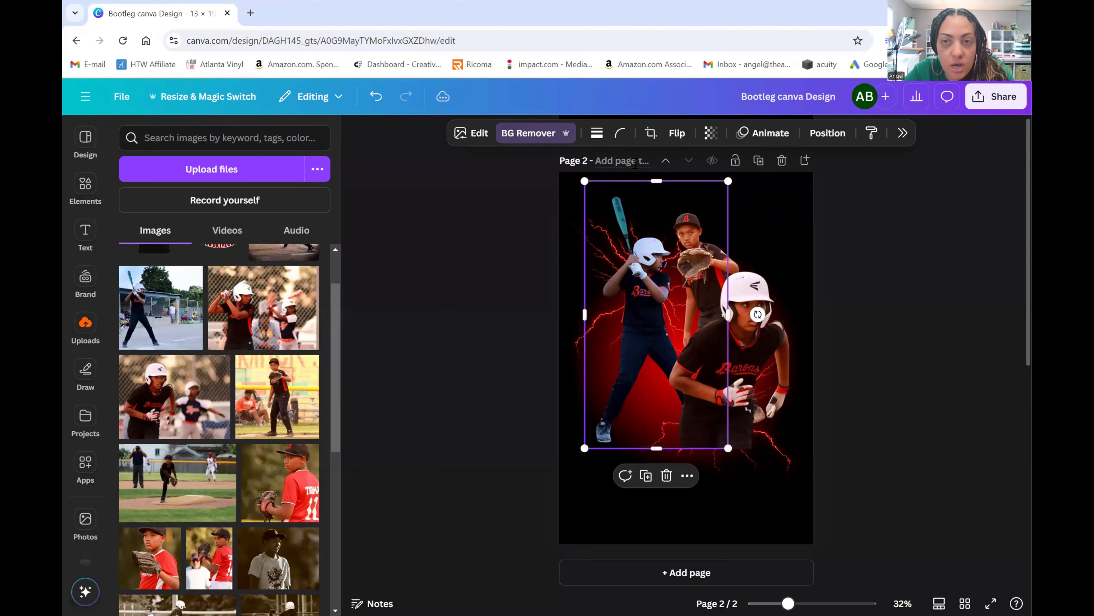
pyautogui.click(480, 134)
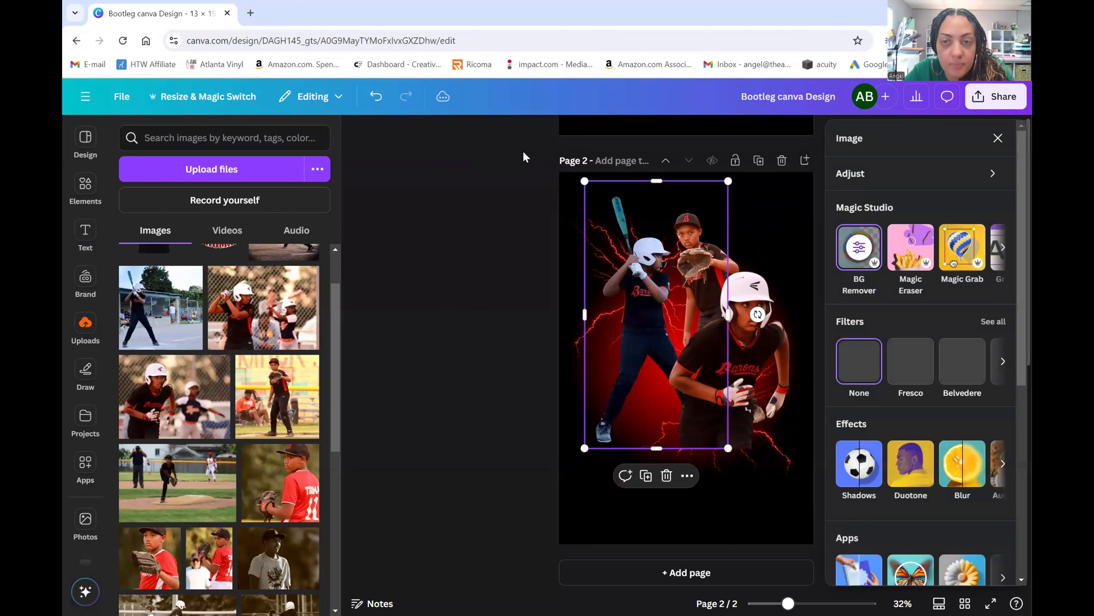
# - Auto-adjust the batter photo's colours
pyautogui.click(901, 177)
pyautogui.click(901, 175)
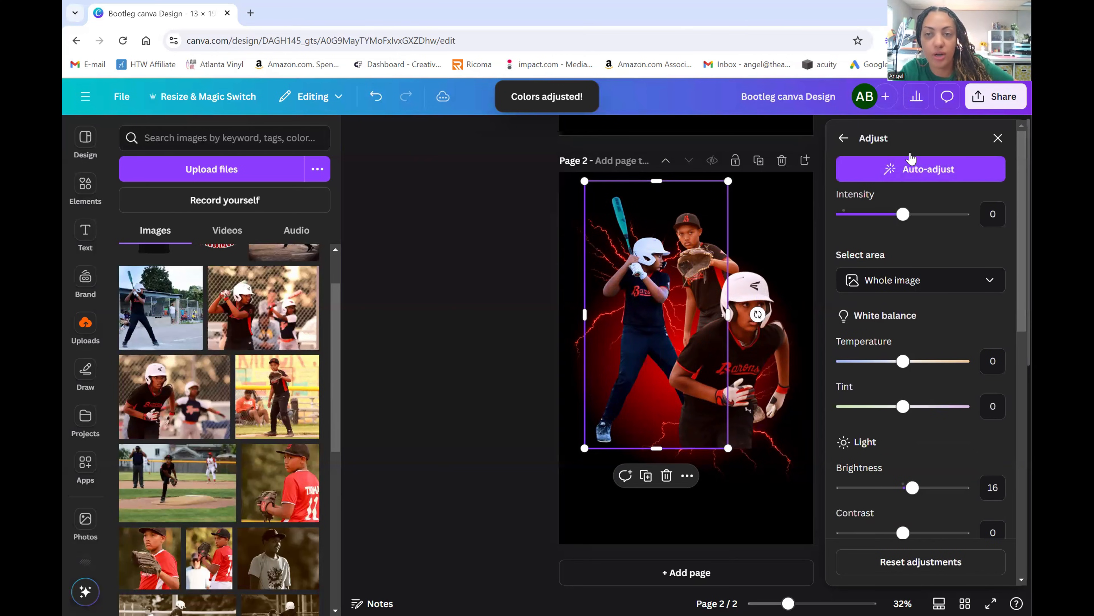
pyautogui.click(843, 138)
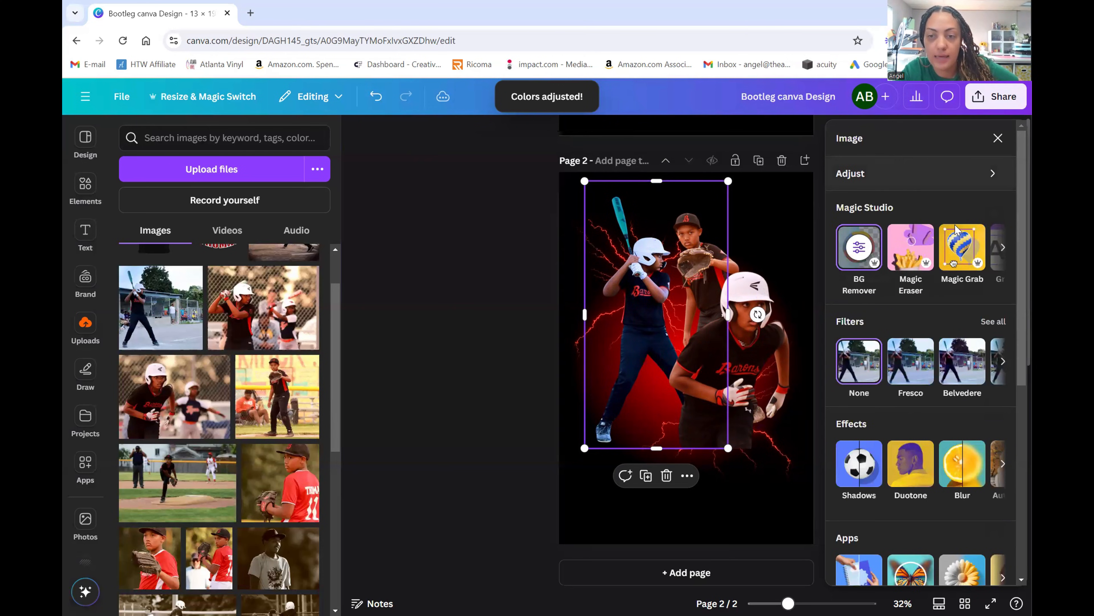
# - Apply the warm Sangri filter to the batter and close the filters
pyautogui.scroll(-3, 965, 243)
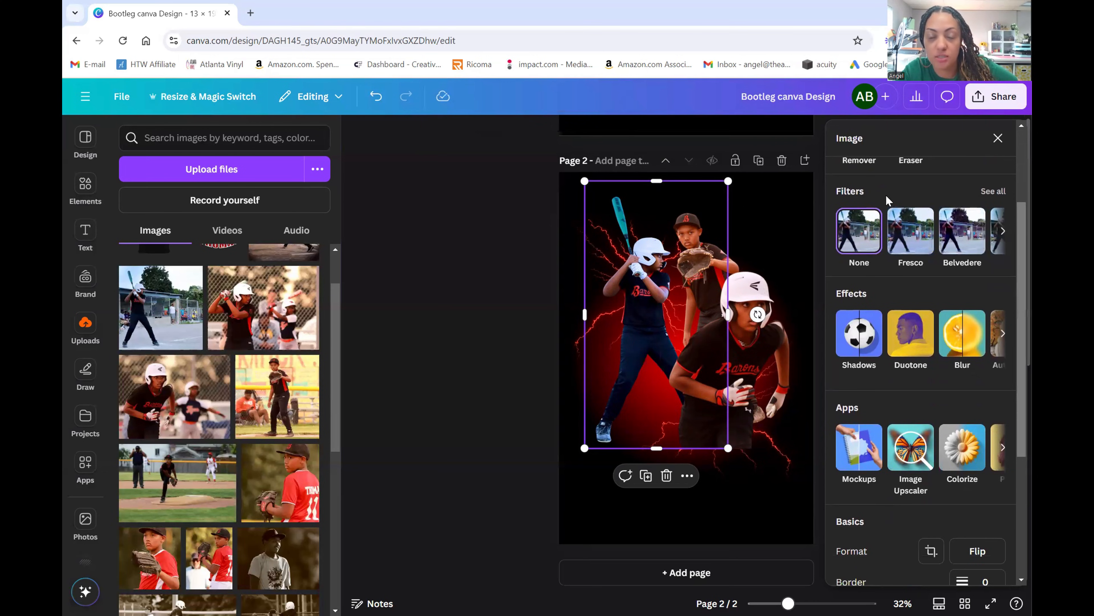
pyautogui.click(993, 192)
pyautogui.scroll(-3, 974, 268)
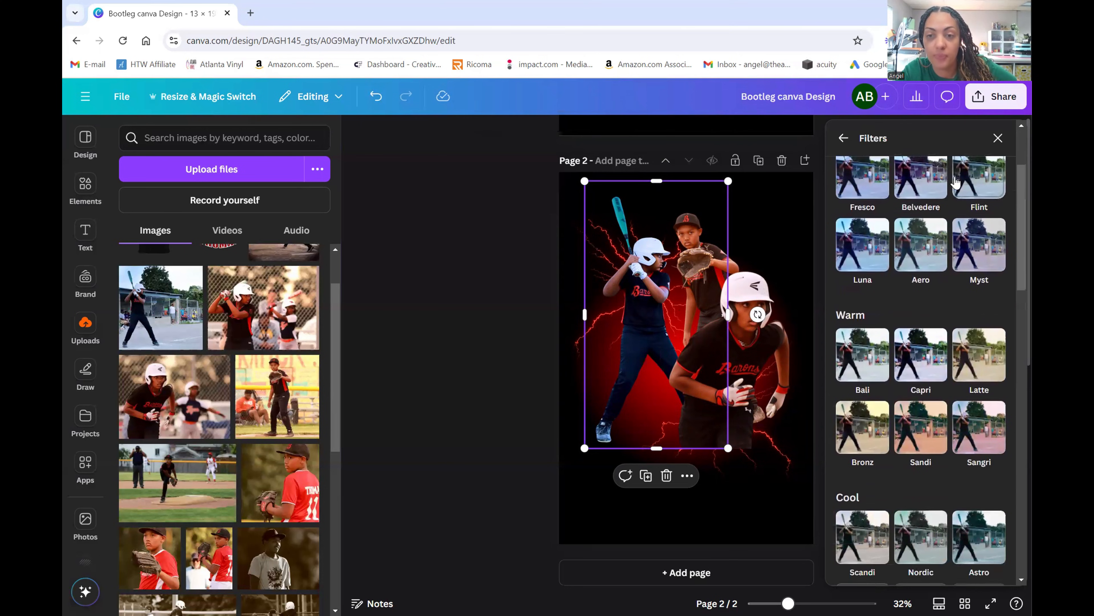
pyautogui.click(997, 431)
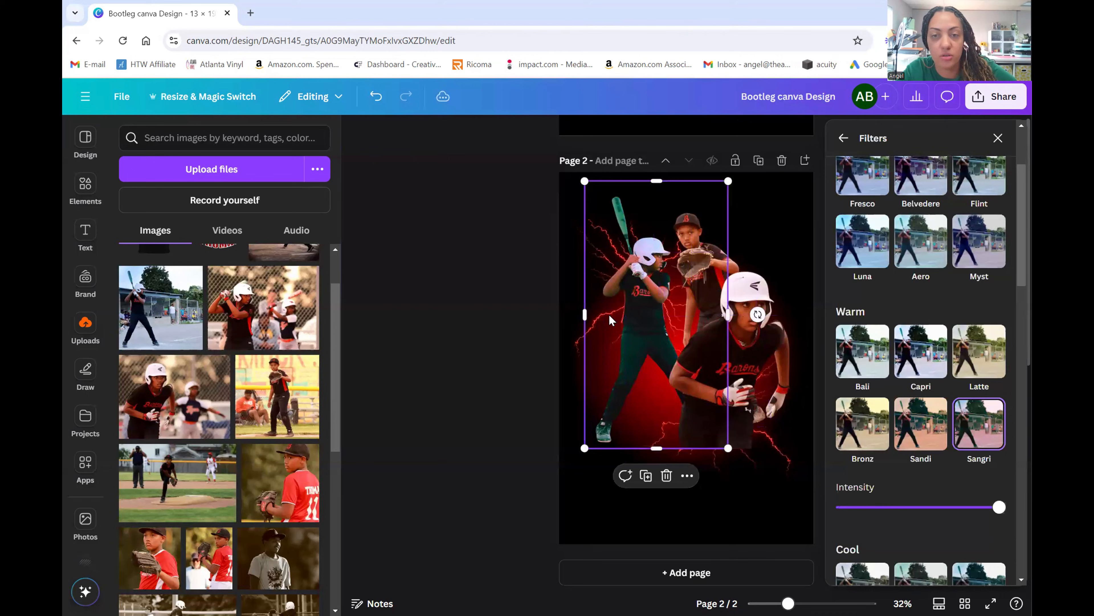
pyautogui.click(525, 311)
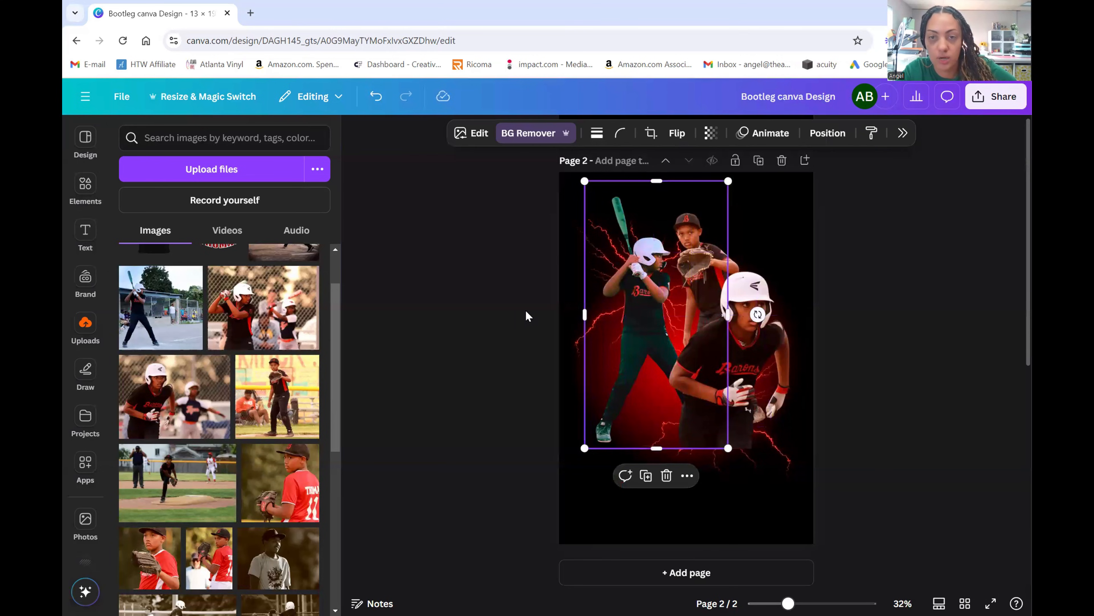
# - Enlarge the front kneeling player from its top-left corner and move the catcher up-right
pyautogui.click(525, 311)
pyautogui.click(754, 427)
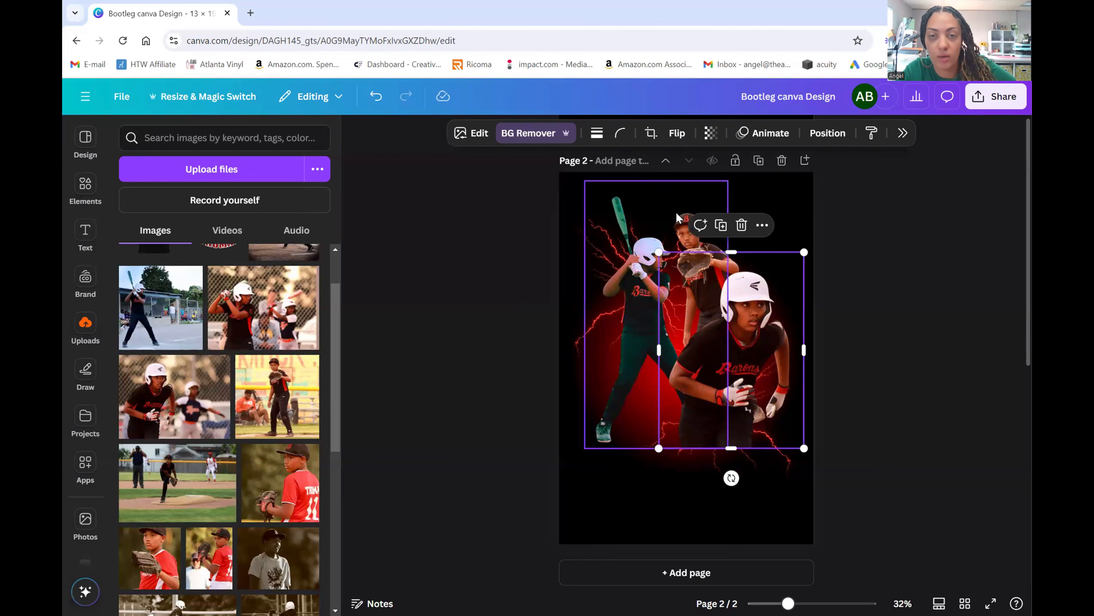
pyautogui.moveTo(655, 250); pyautogui.dragTo(647, 236)
pyautogui.click(921, 367)
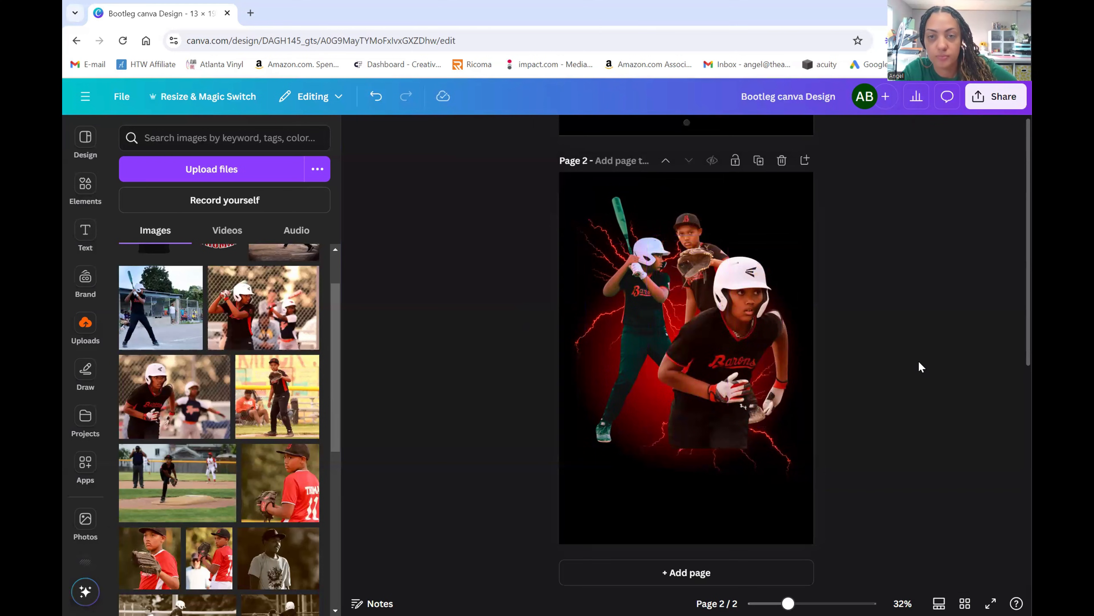
pyautogui.moveTo(744, 228); pyautogui.dragTo(752, 218)
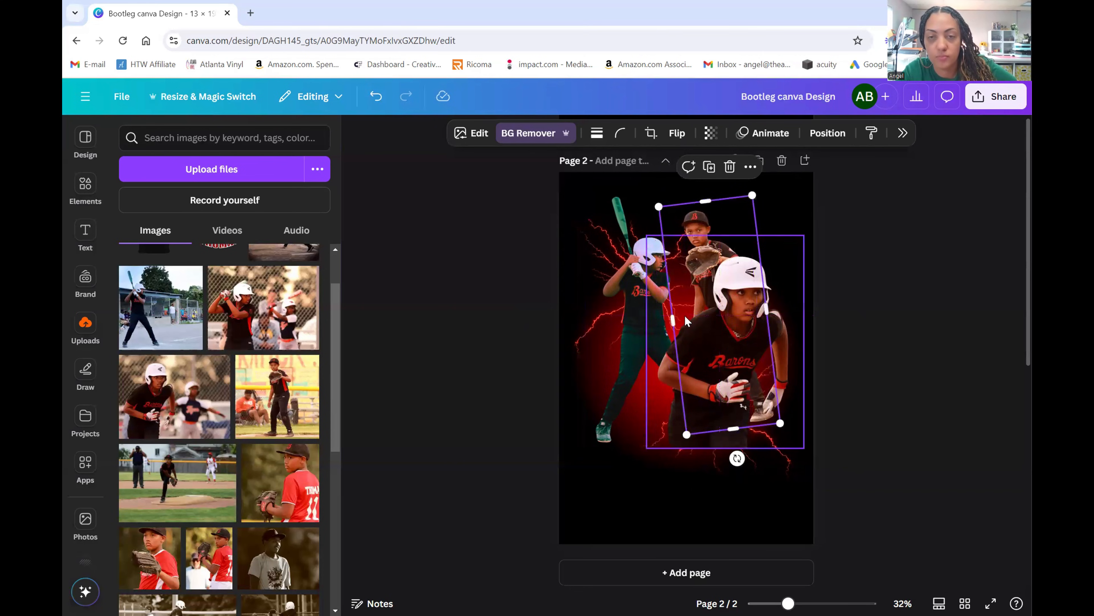
pyautogui.click(970, 362)
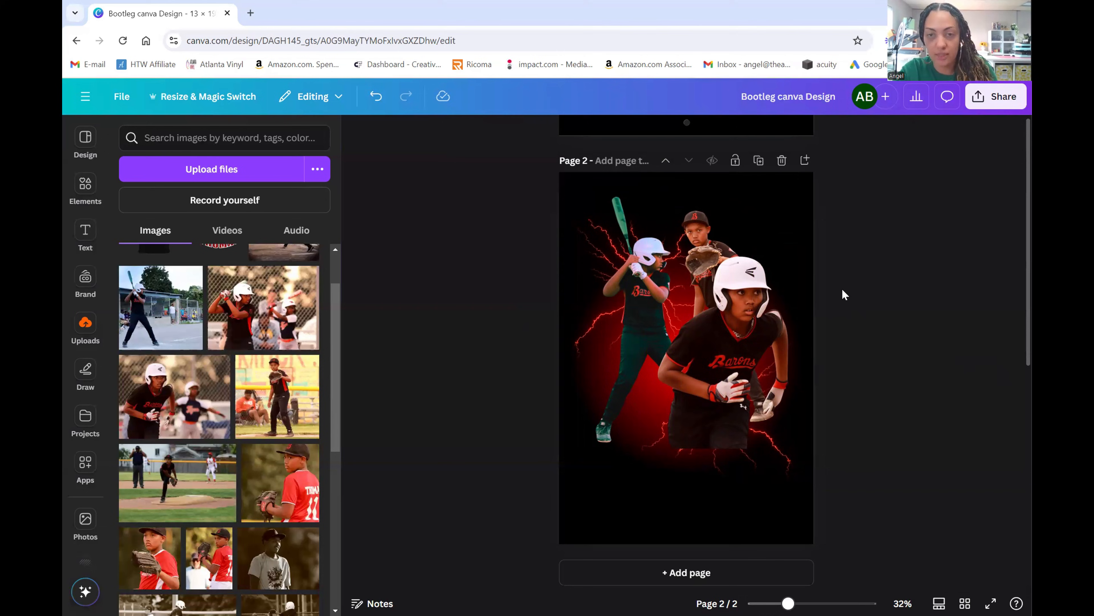
pyautogui.click(764, 354)
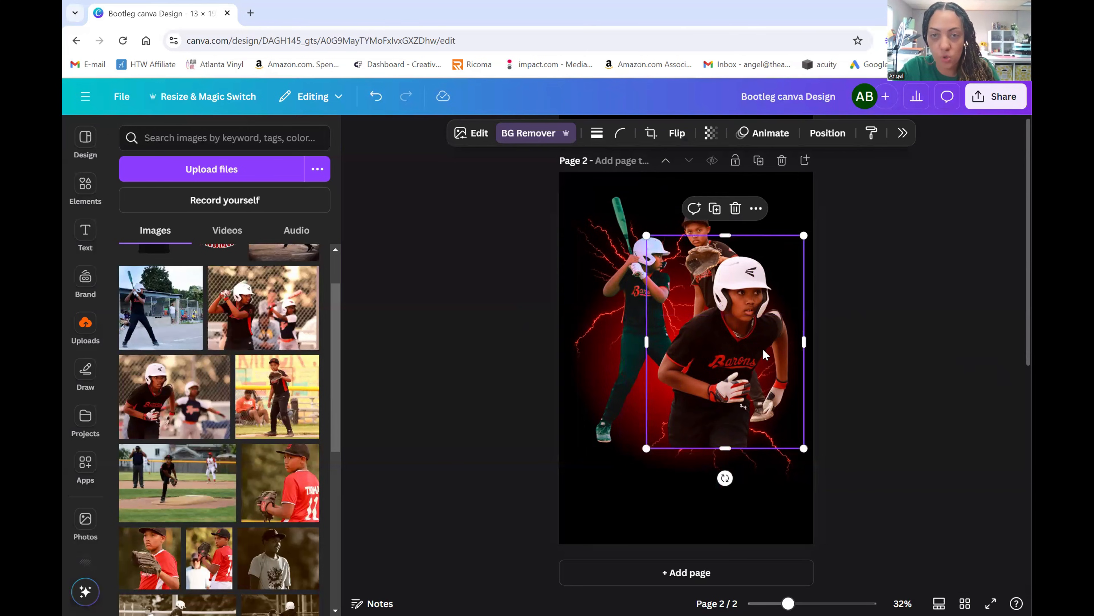
# - Give the front player cut-out a dark Outline shadow
pyautogui.click(474, 135)
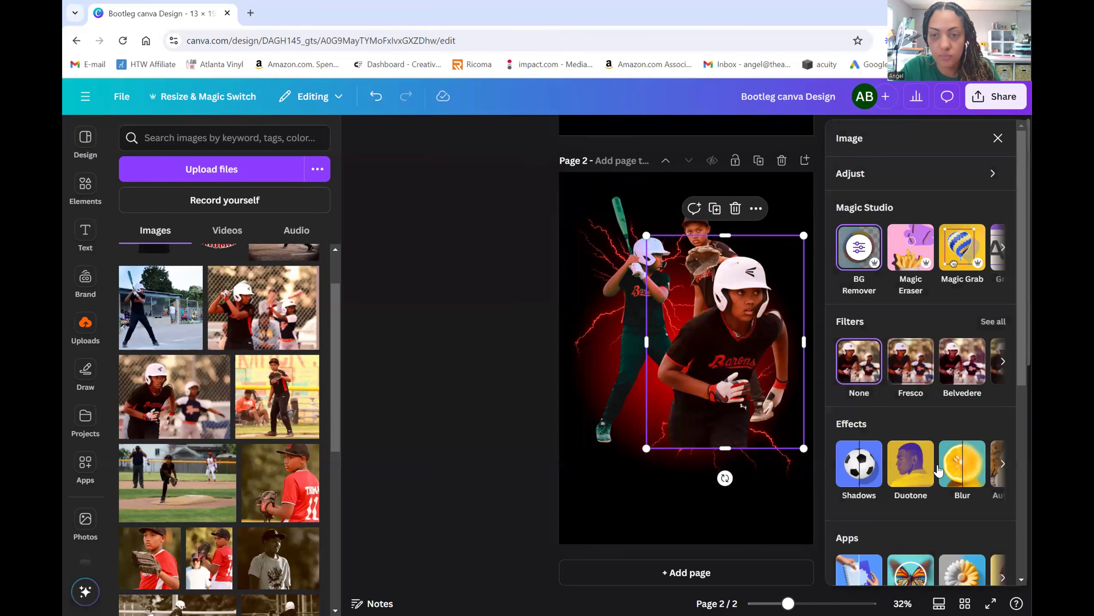
pyautogui.click(859, 463)
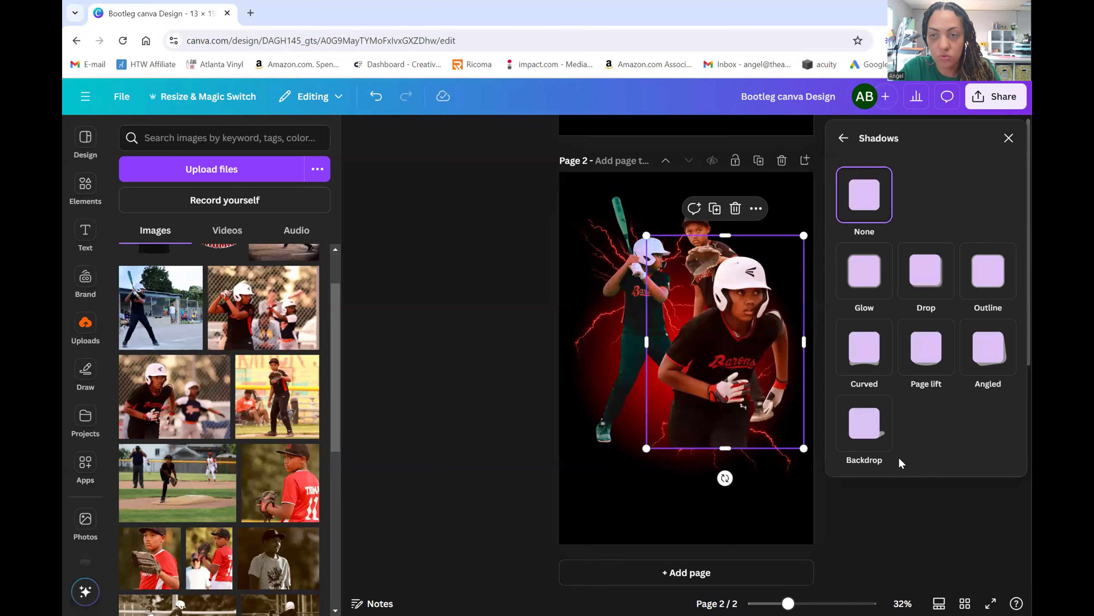
pyautogui.click(986, 284)
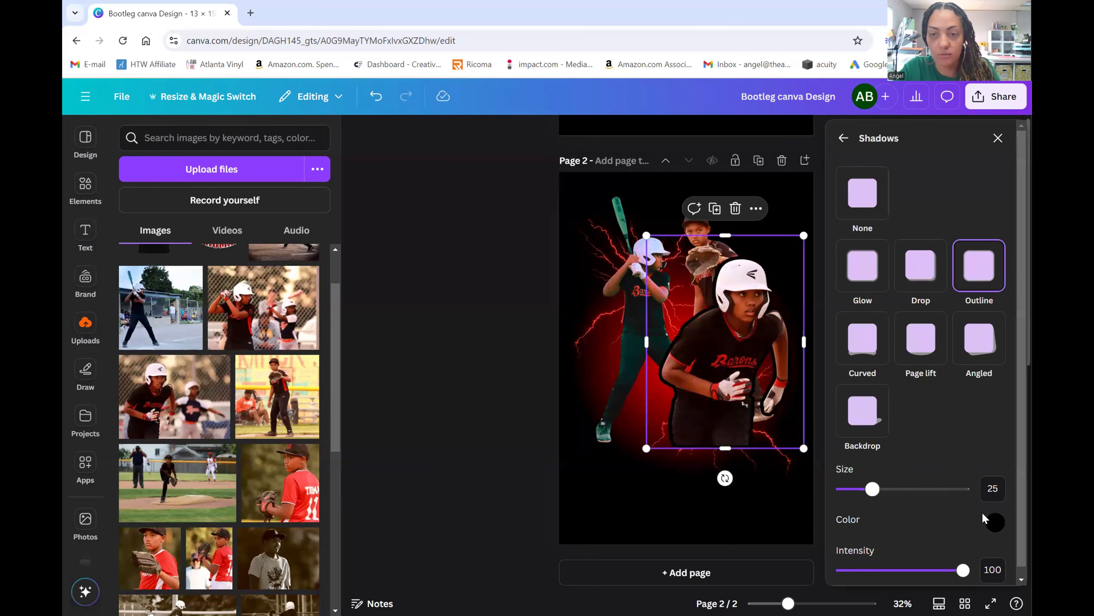
pyautogui.click(512, 443)
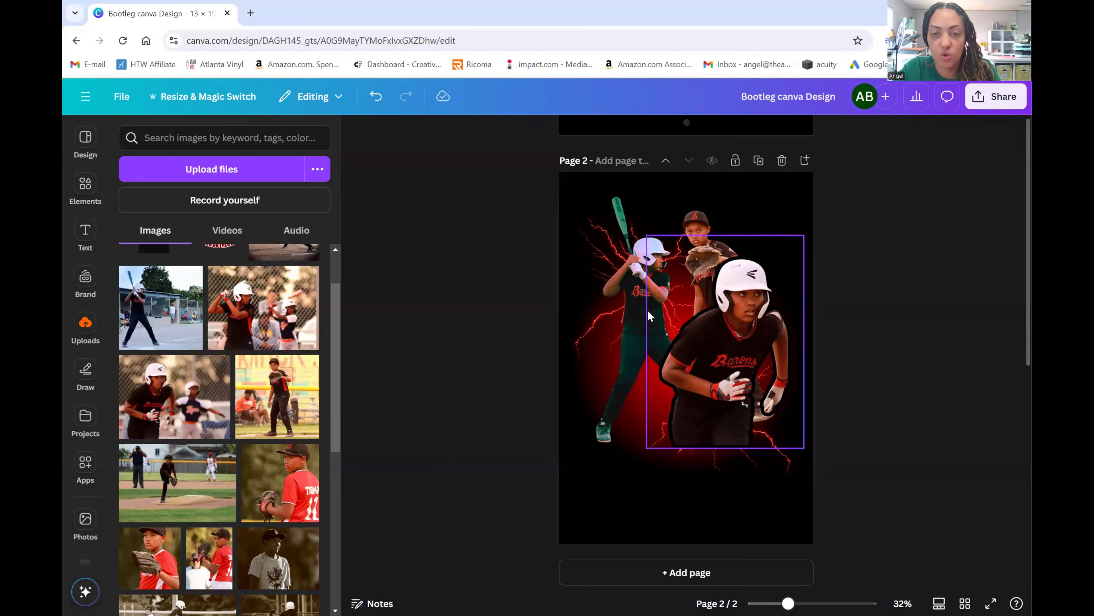
# - Give the batter a dark Outline shadow thinned from 25 to 18
pyautogui.click(646, 321)
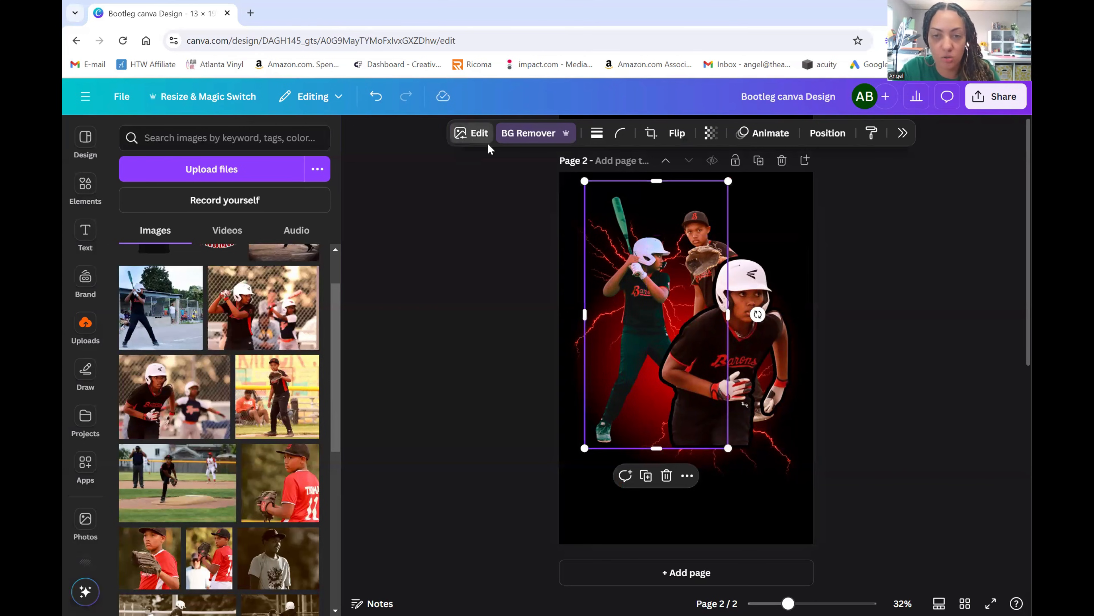
pyautogui.click(478, 136)
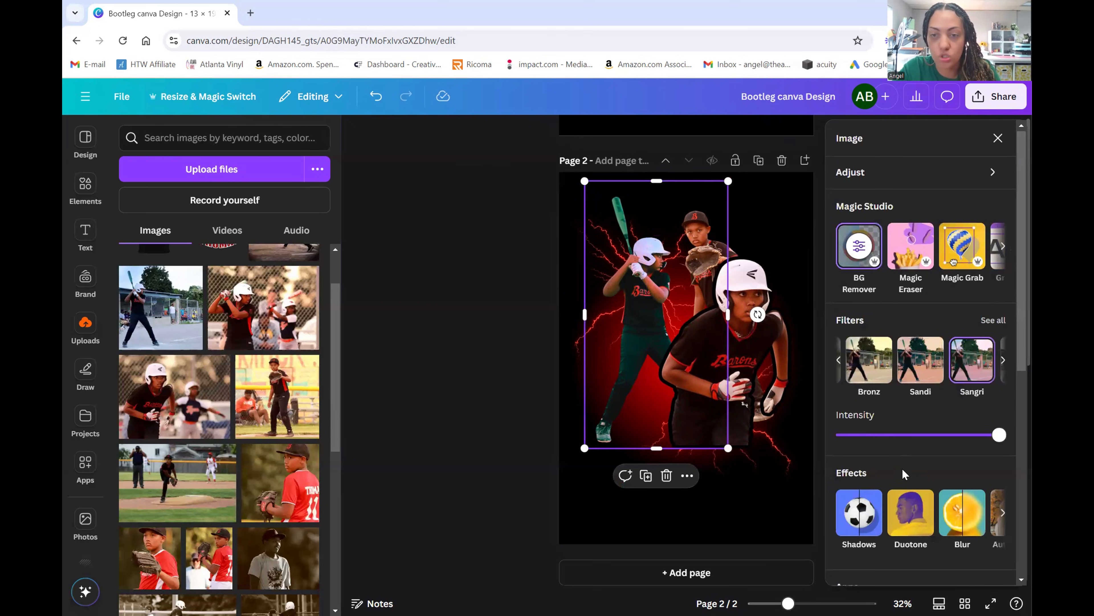
pyautogui.click(862, 515)
pyautogui.click(989, 295)
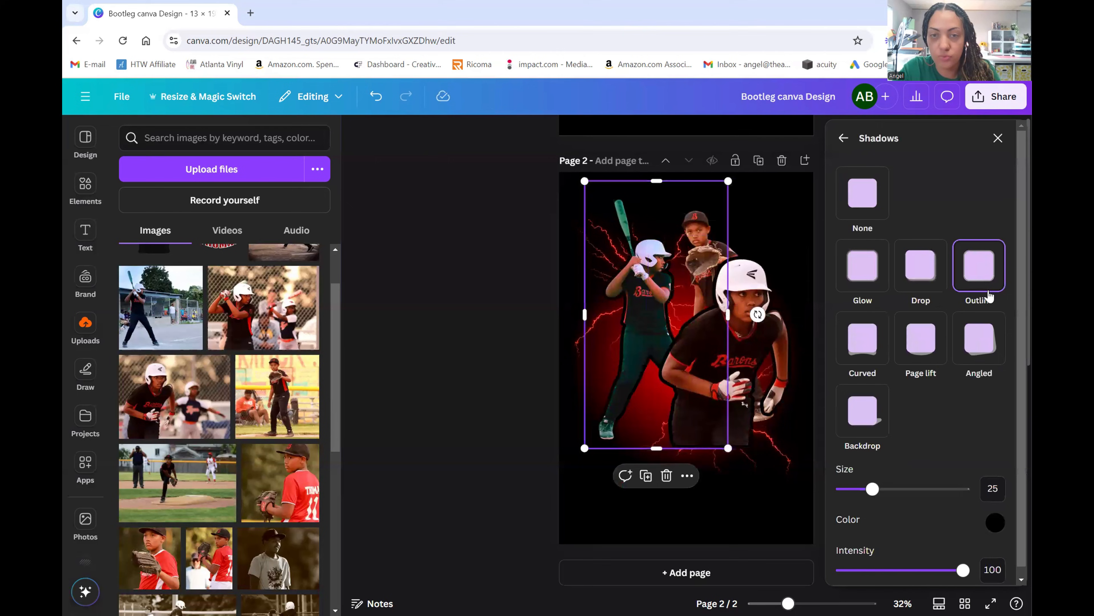
pyautogui.moveTo(872, 489); pyautogui.dragTo(860, 493)
# - Select the catcher cut-out and apply a thicker Outline shadow
pyautogui.click(711, 283)
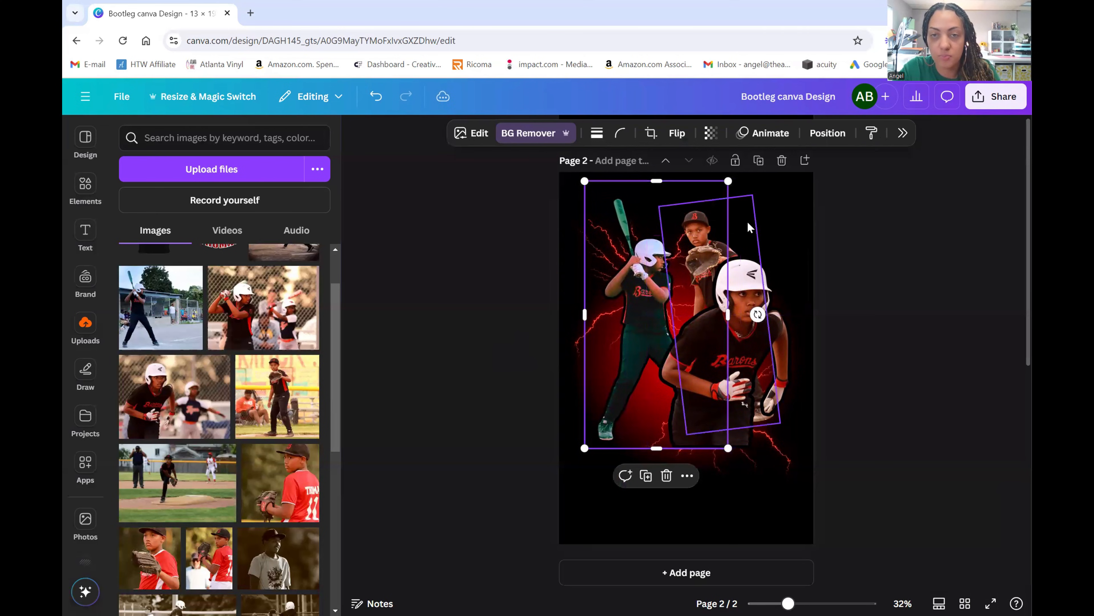
pyautogui.click(750, 227)
pyautogui.click(477, 139)
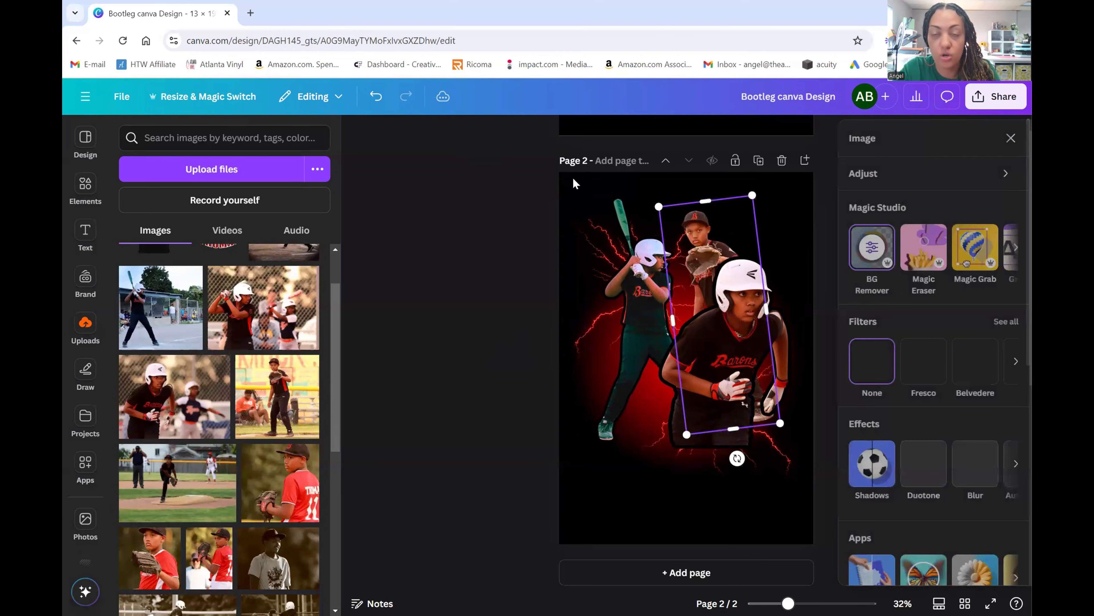
pyautogui.click(859, 464)
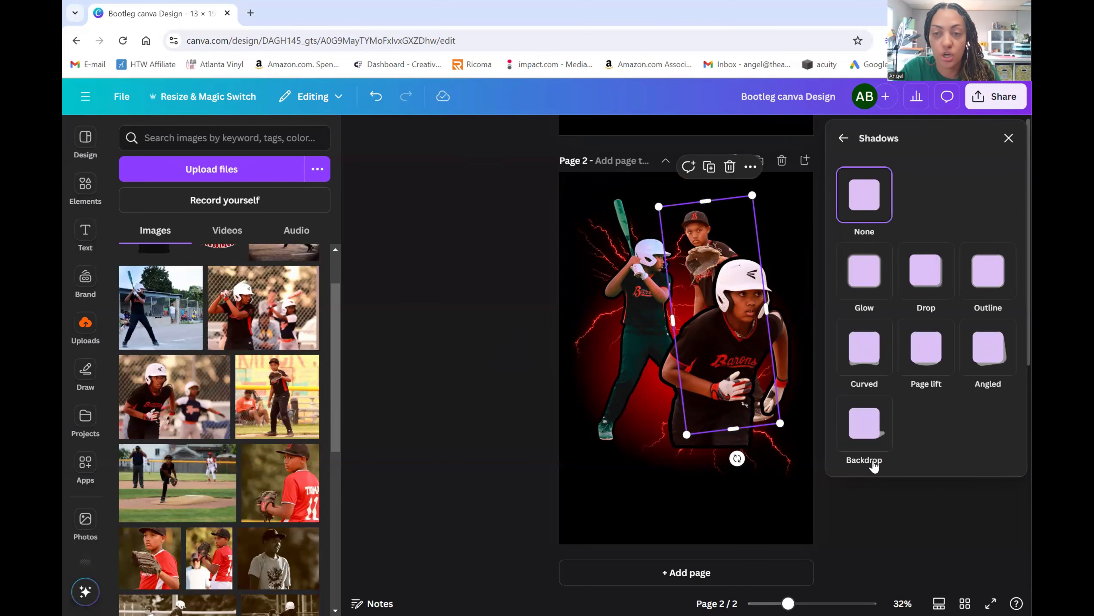
pyautogui.click(998, 292)
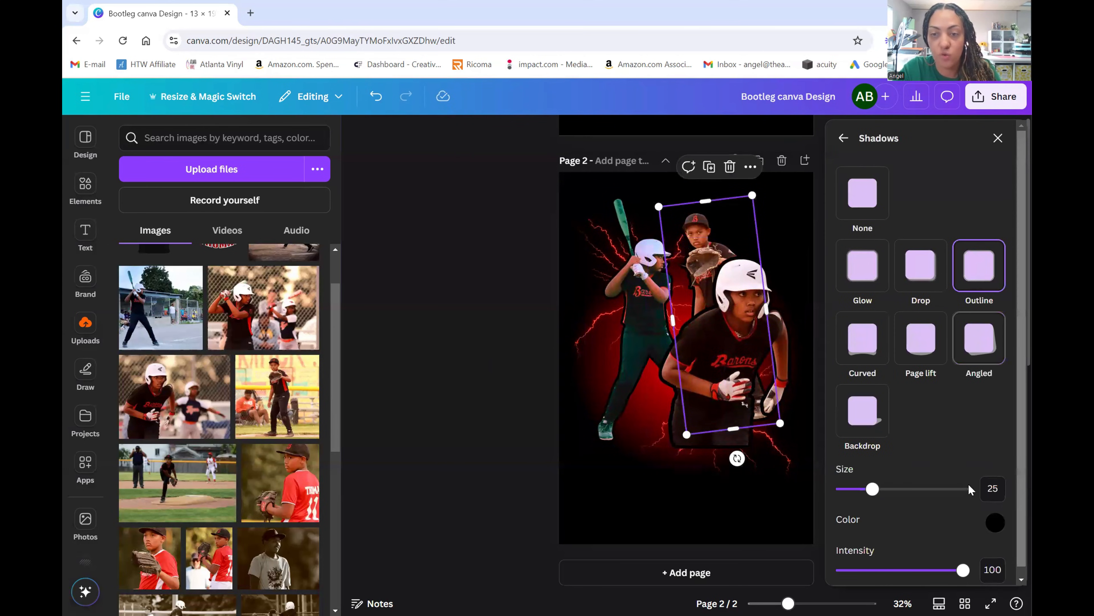
pyautogui.moveTo(872, 490)
pyautogui.mouseDown()
pyautogui.moveTo(864, 491)
pyautogui.moveTo(921, 496)
pyautogui.moveTo(879, 491)
pyautogui.mouseUp()
# - Try a red outline on the catcher, then revert to black at size 15
pyautogui.click(995, 522)
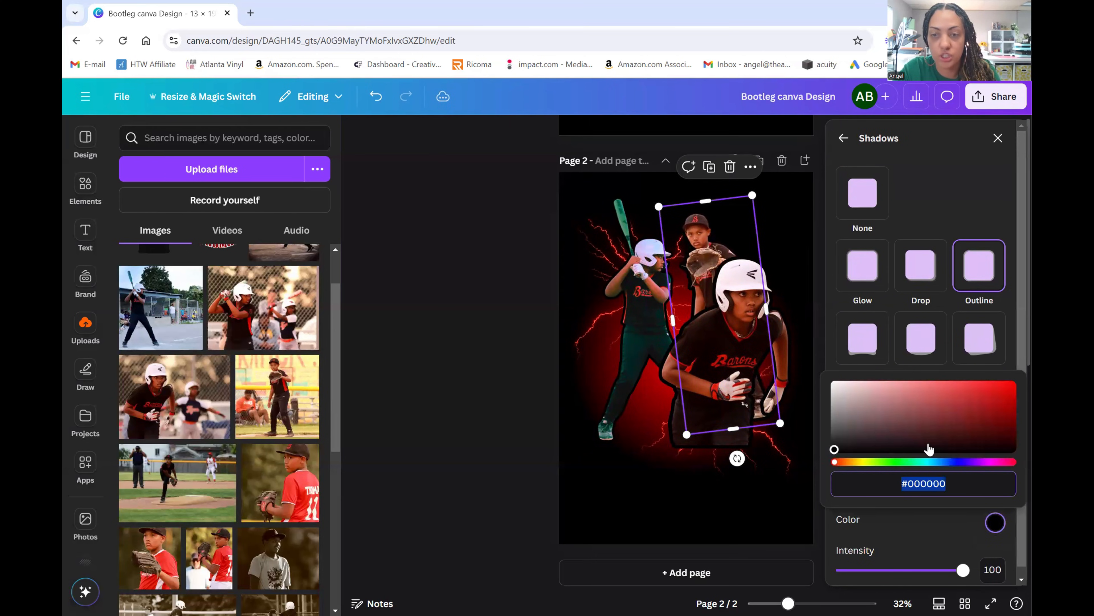
pyautogui.moveTo(836, 451); pyautogui.dragTo(1012, 371)
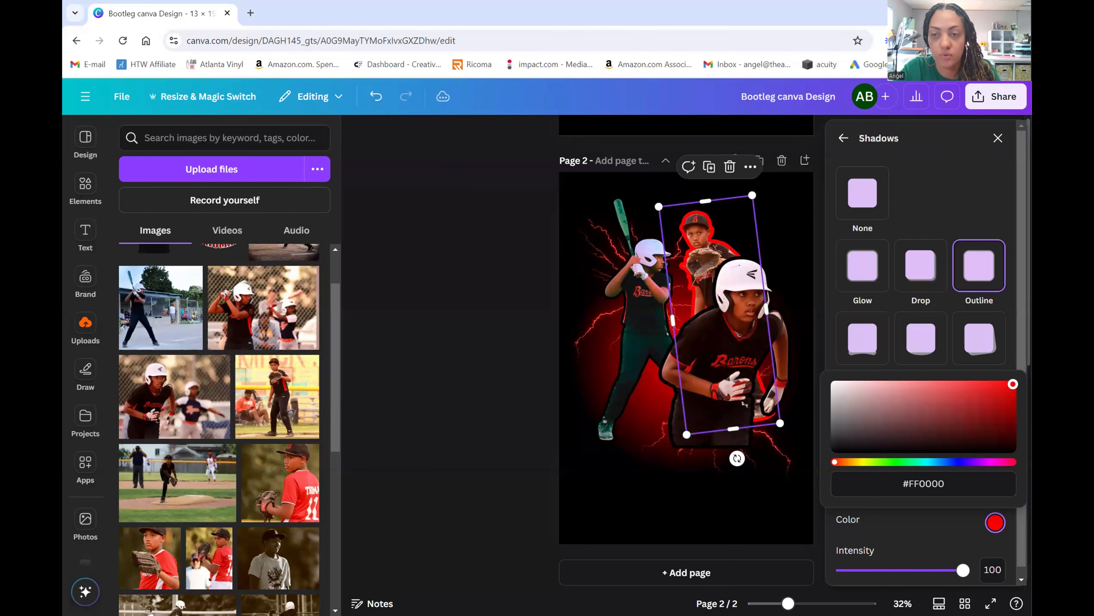
pyautogui.moveTo(1013, 383); pyautogui.dragTo(794, 474)
pyautogui.click(831, 529)
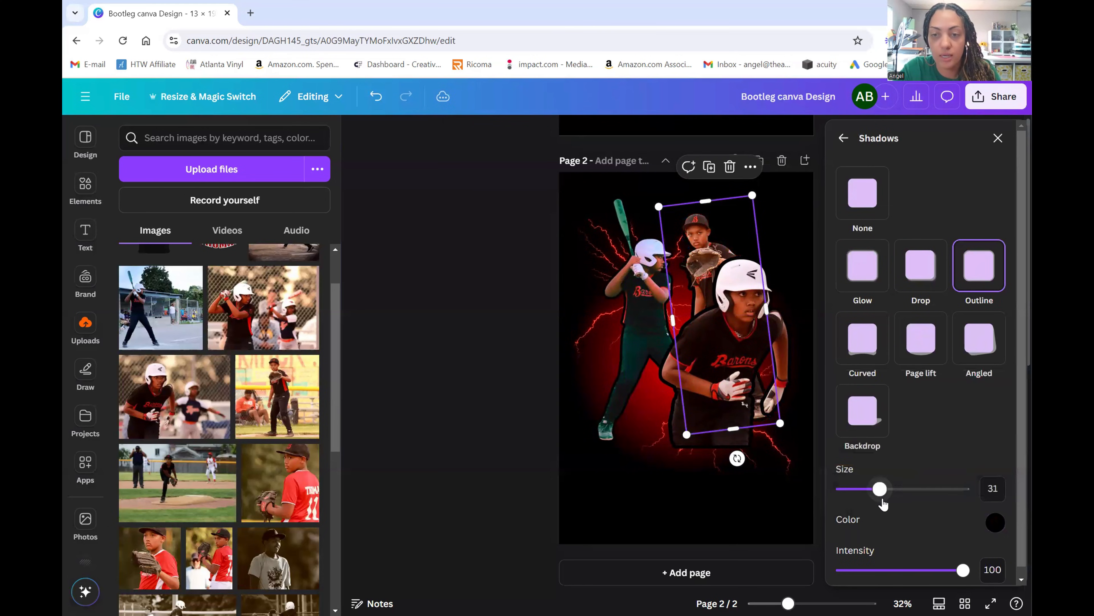
pyautogui.moveTo(881, 491); pyautogui.dragTo(860, 492)
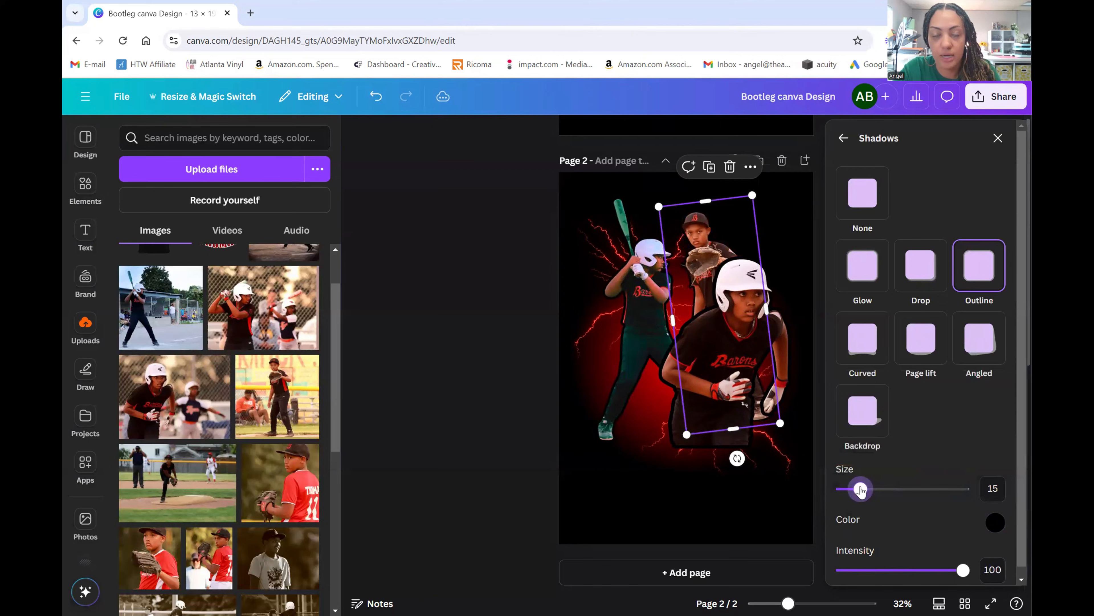
pyautogui.click(515, 345)
pyautogui.click(519, 346)
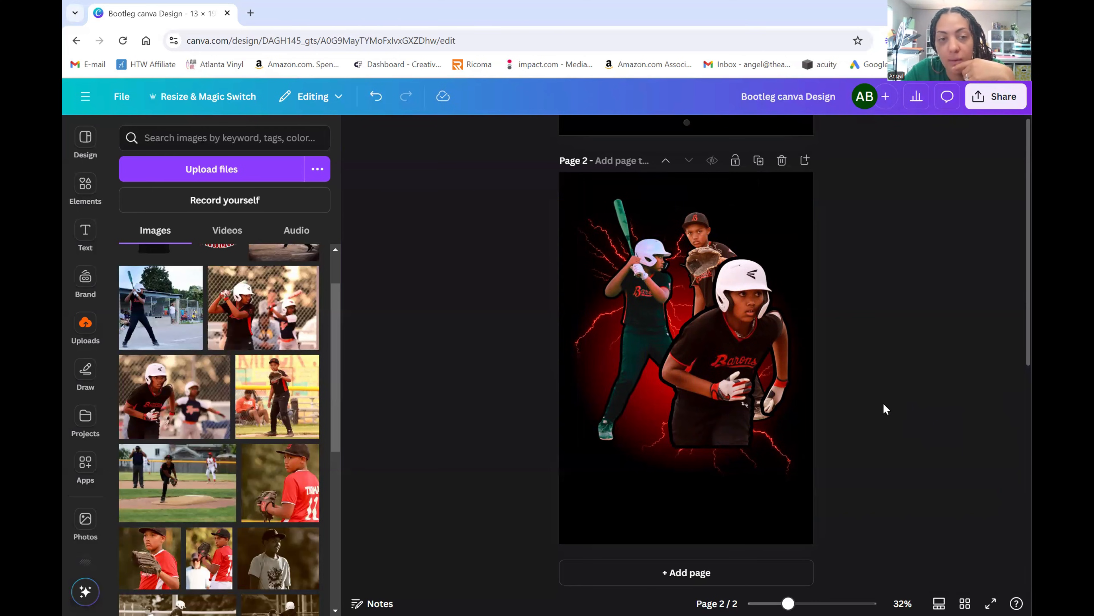
pyautogui.scroll(6, 886, 405)
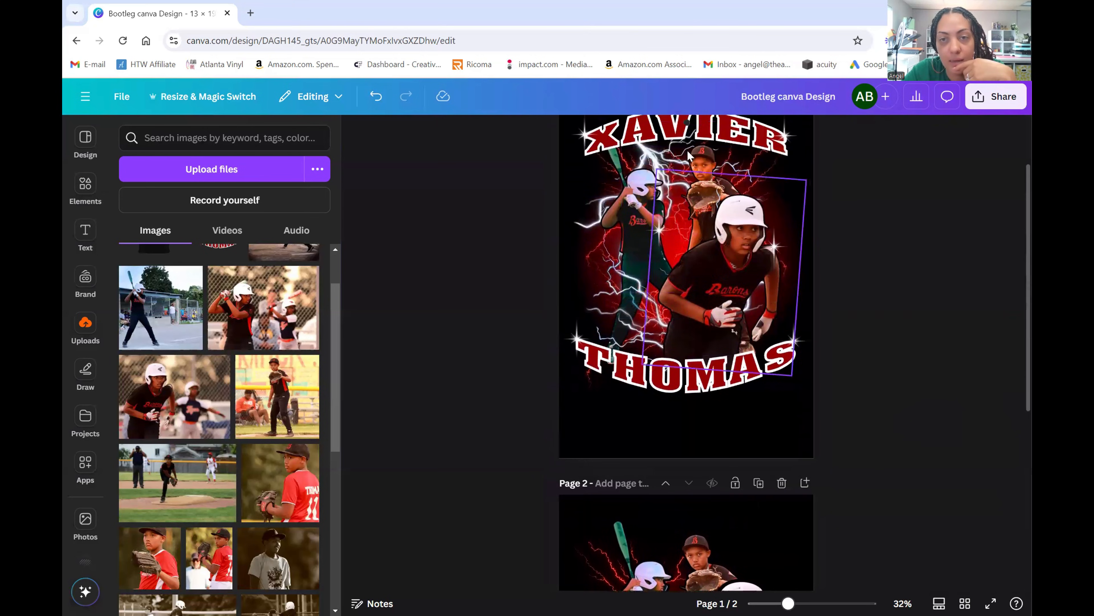
pyautogui.scroll(-5, 936, 411)
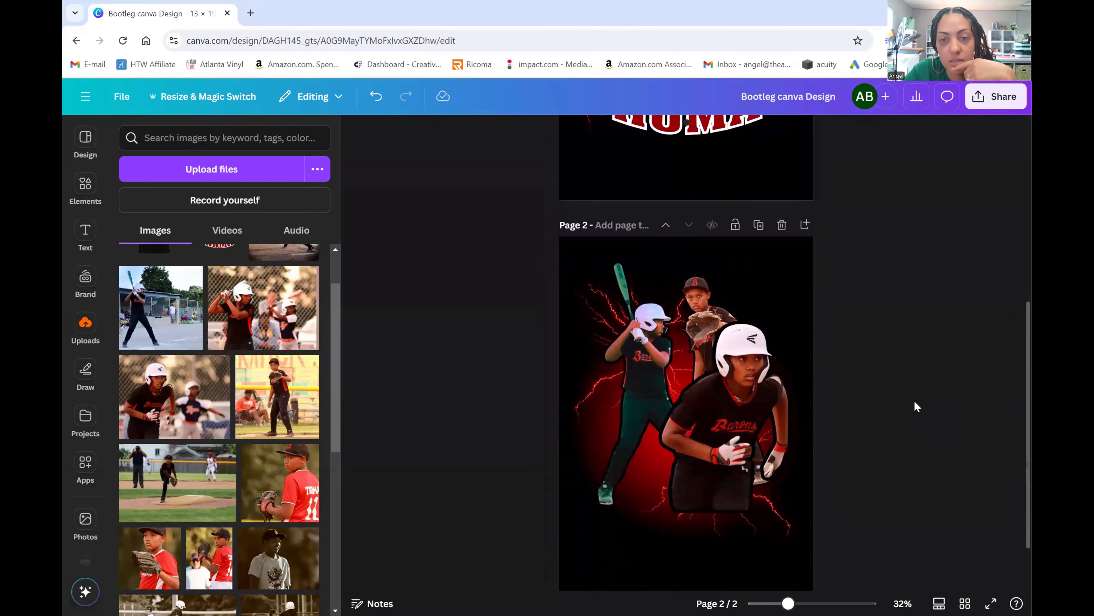
pyautogui.scroll(-2, 896, 405)
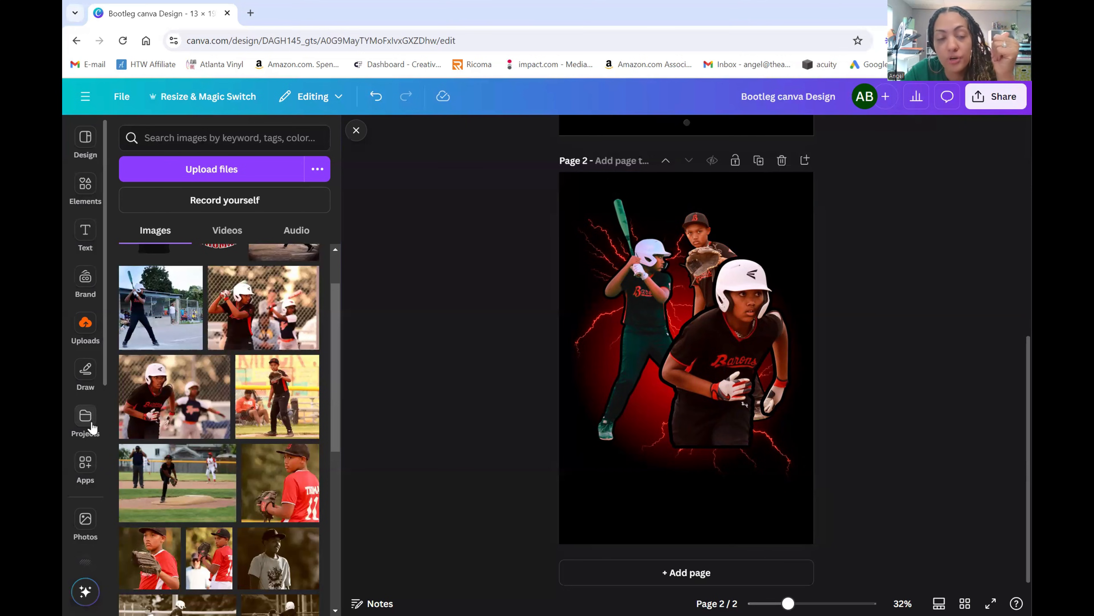
# - Search the Apps panel for 'type' and launch TypeCraft
pyautogui.click(83, 475)
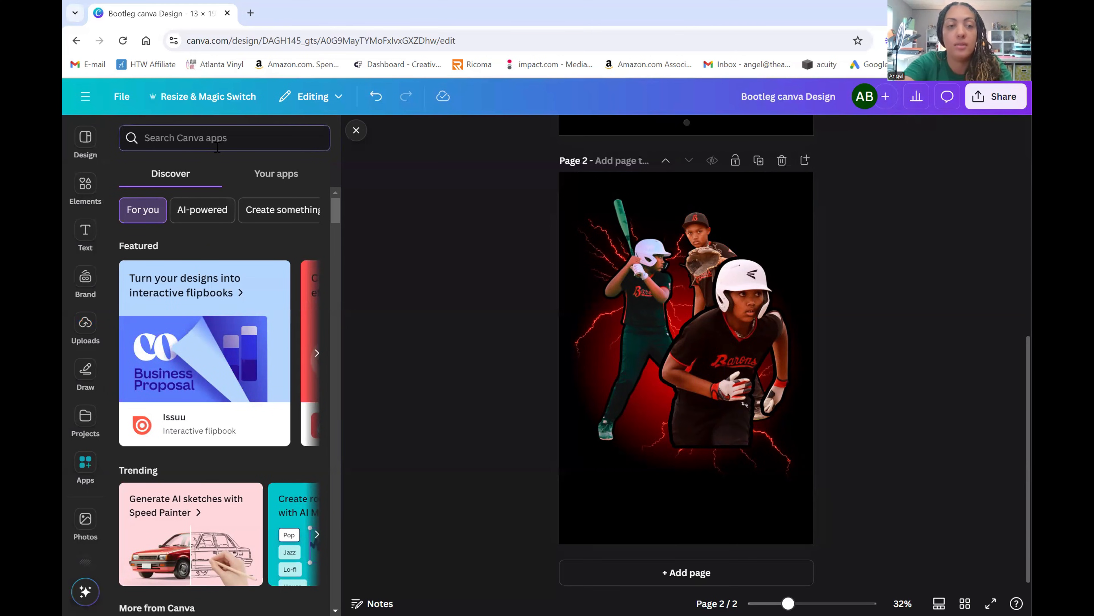
pyautogui.write('type')
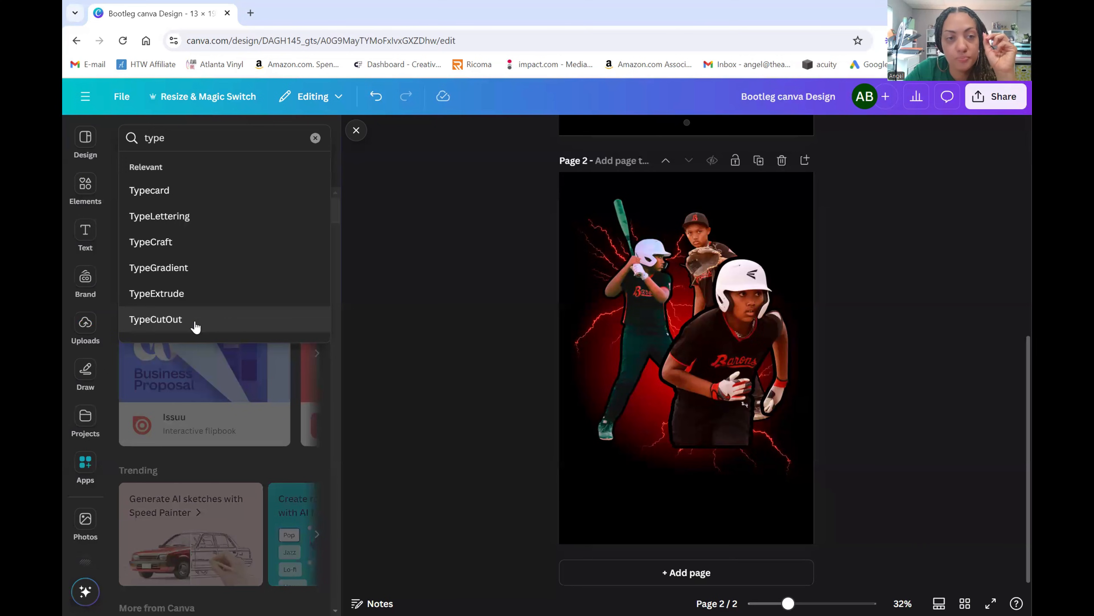
pyautogui.click(194, 244)
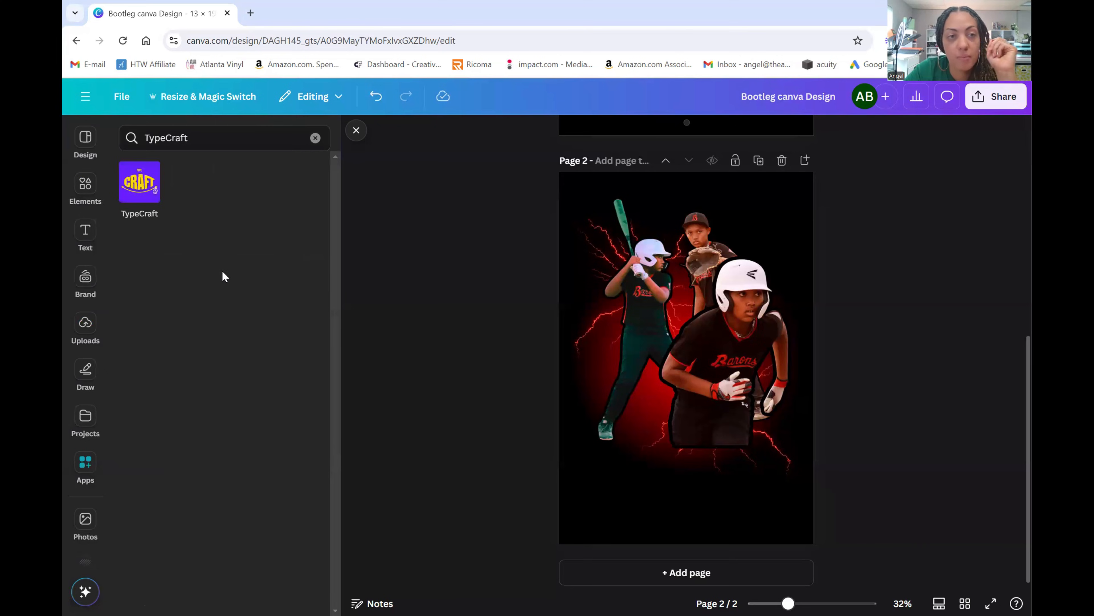
pyautogui.click(142, 183)
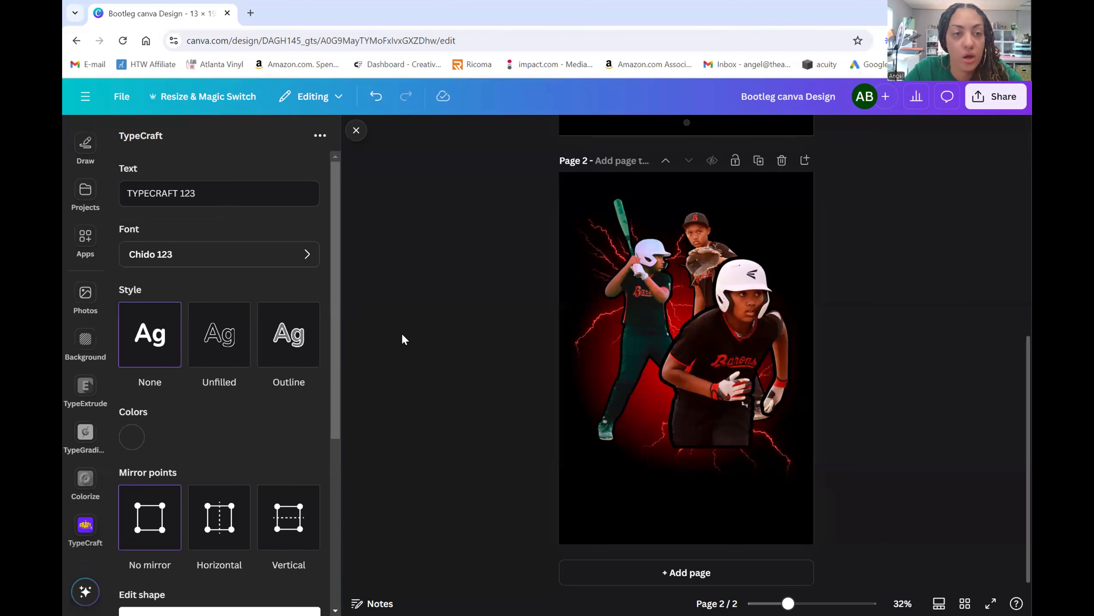
# - Replace the sample text with the player's first name and apply the Atchen 123 font
pyautogui.moveTo(196, 194); pyautogui.dragTo(97, 195)
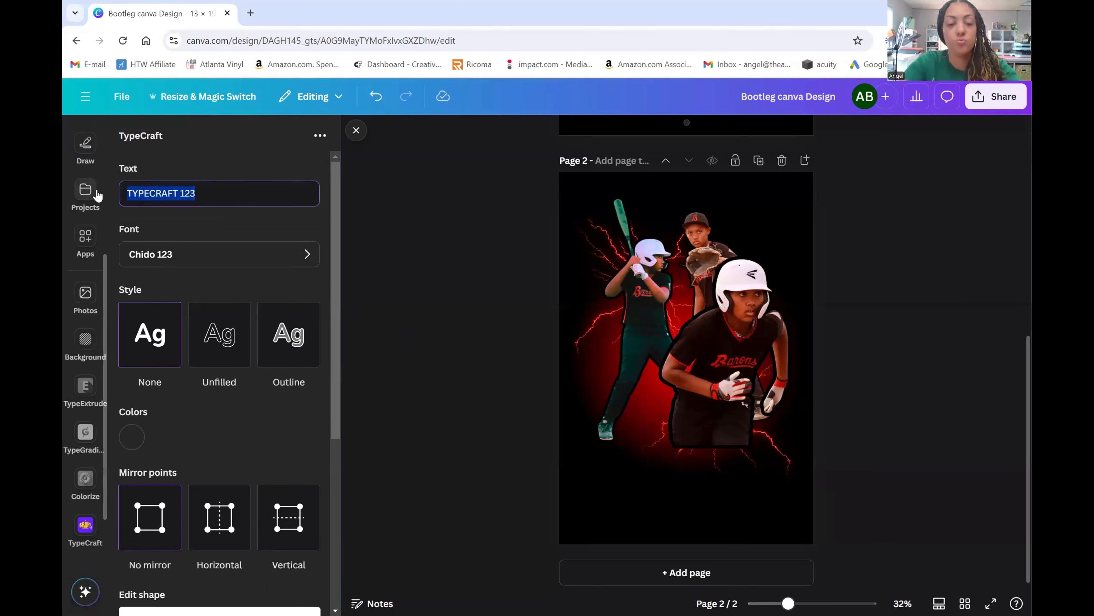
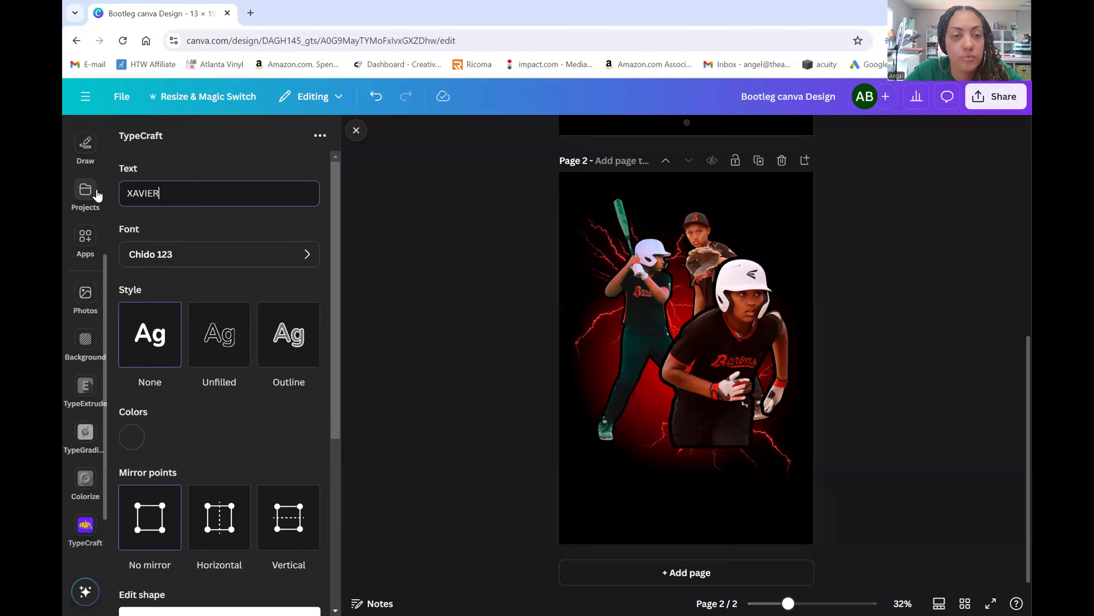
pyautogui.click(234, 252)
pyautogui.scroll(-1, 289, 302)
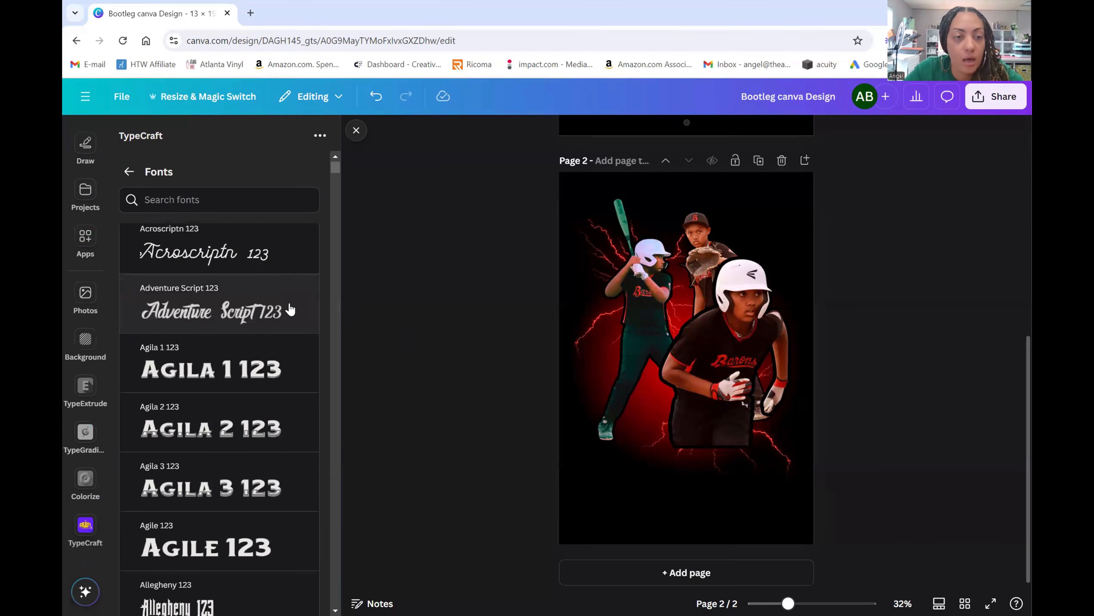
pyautogui.scroll(-10, 290, 309)
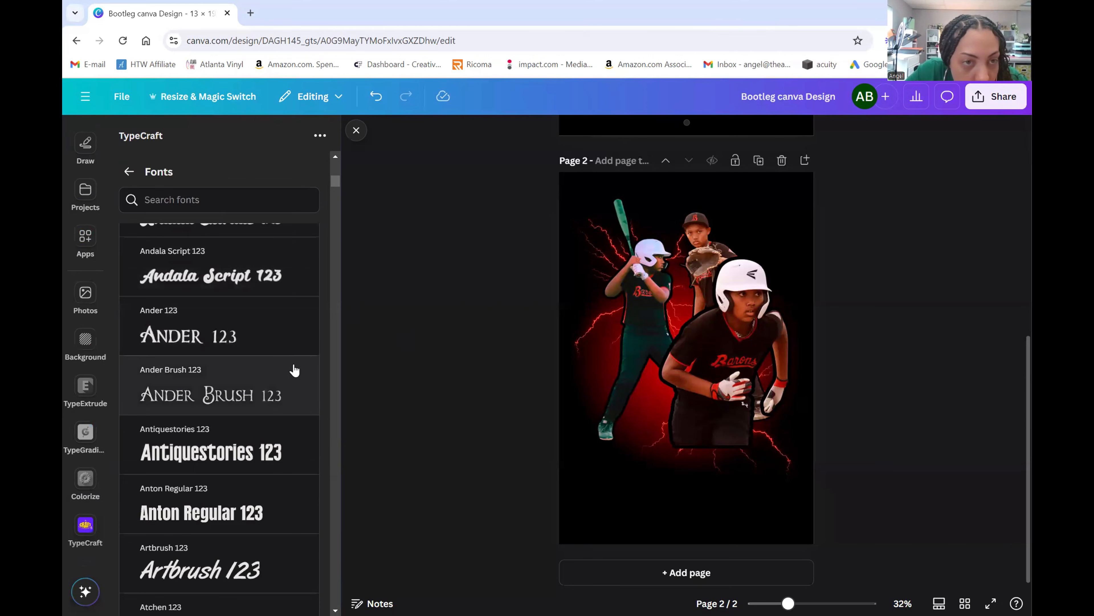
pyautogui.scroll(-3, 295, 370)
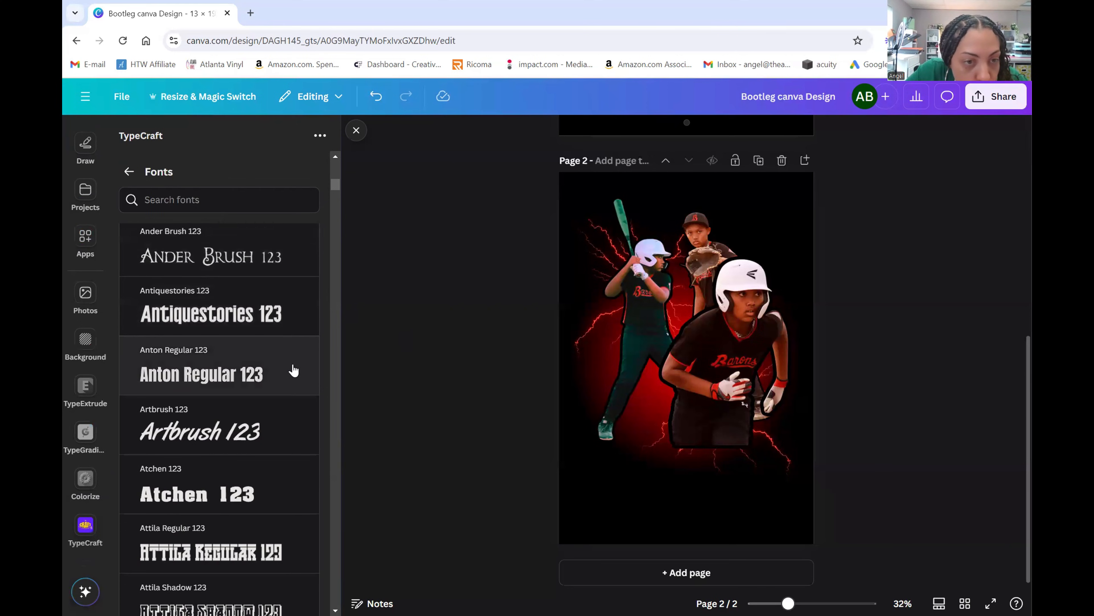
pyautogui.scroll(-3, 293, 369)
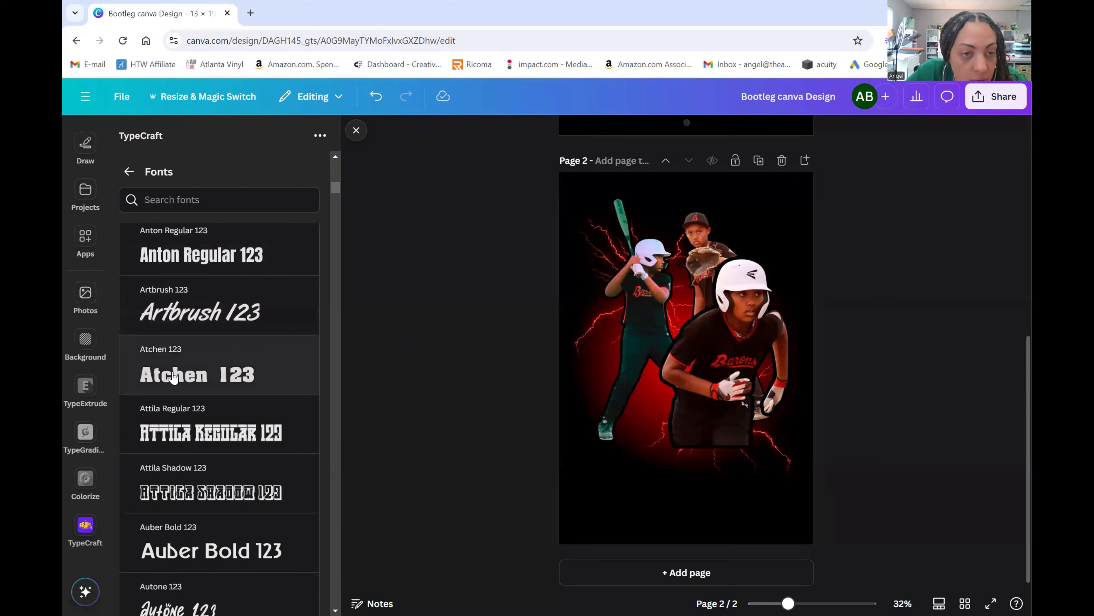
pyautogui.click(254, 364)
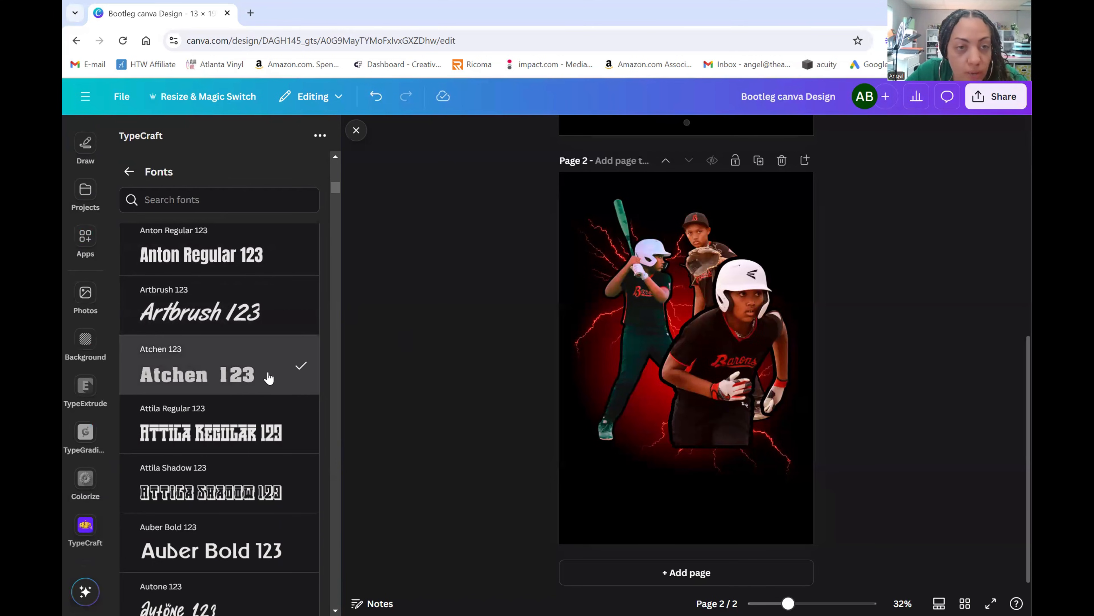
pyautogui.click(130, 173)
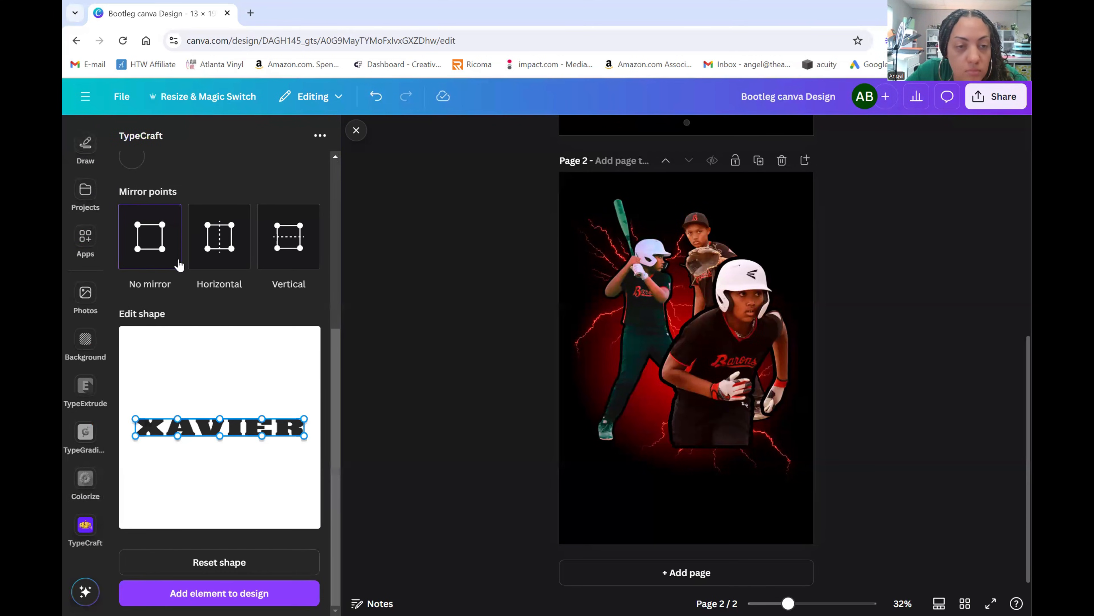
pyautogui.scroll(6, 216, 197)
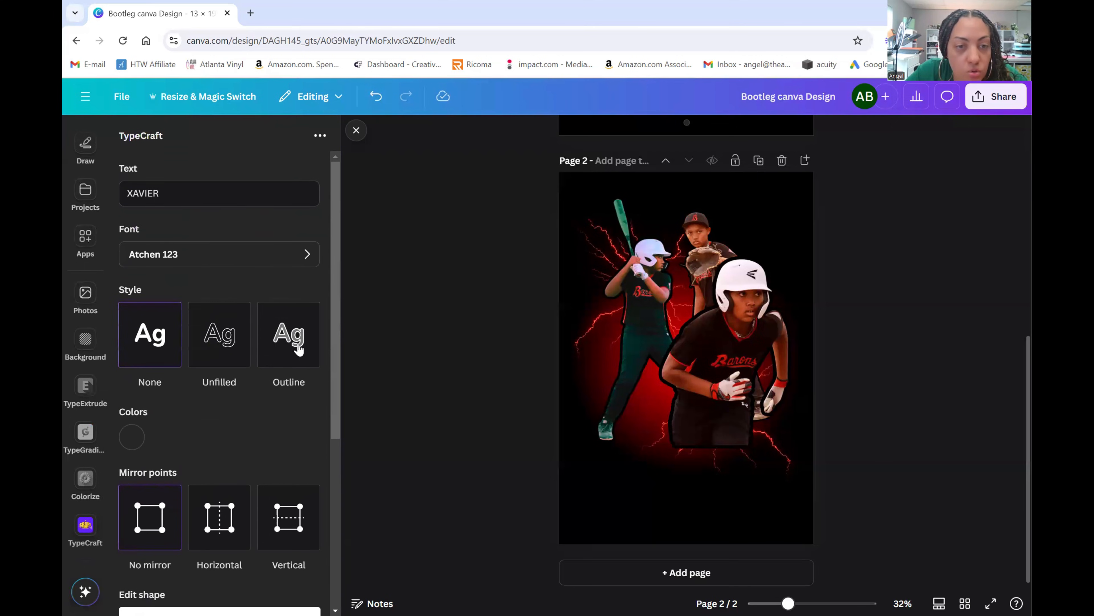
# - Switch the lettering to an outline style with a dark red #720000 fill
pyautogui.click(297, 350)
pyautogui.scroll(-5, 258, 344)
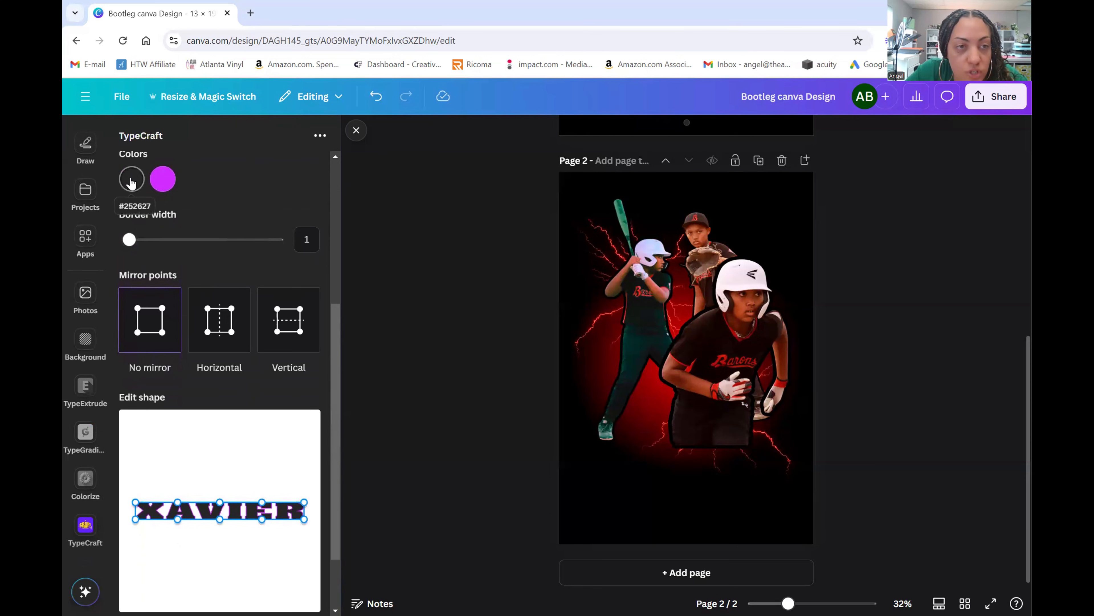
pyautogui.click(131, 183)
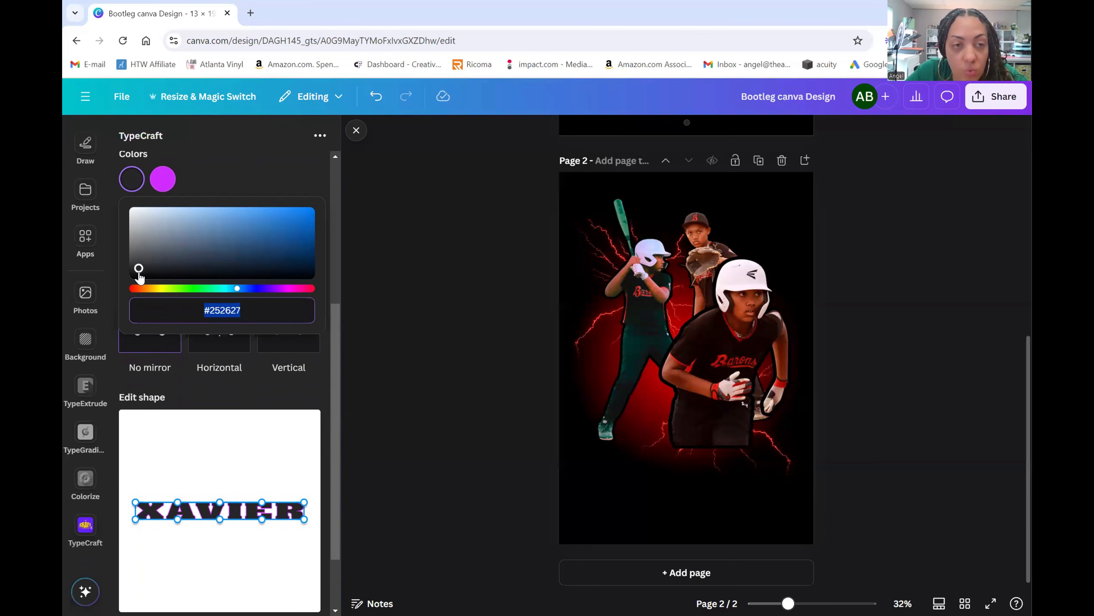
pyautogui.scroll(5, 703, 320)
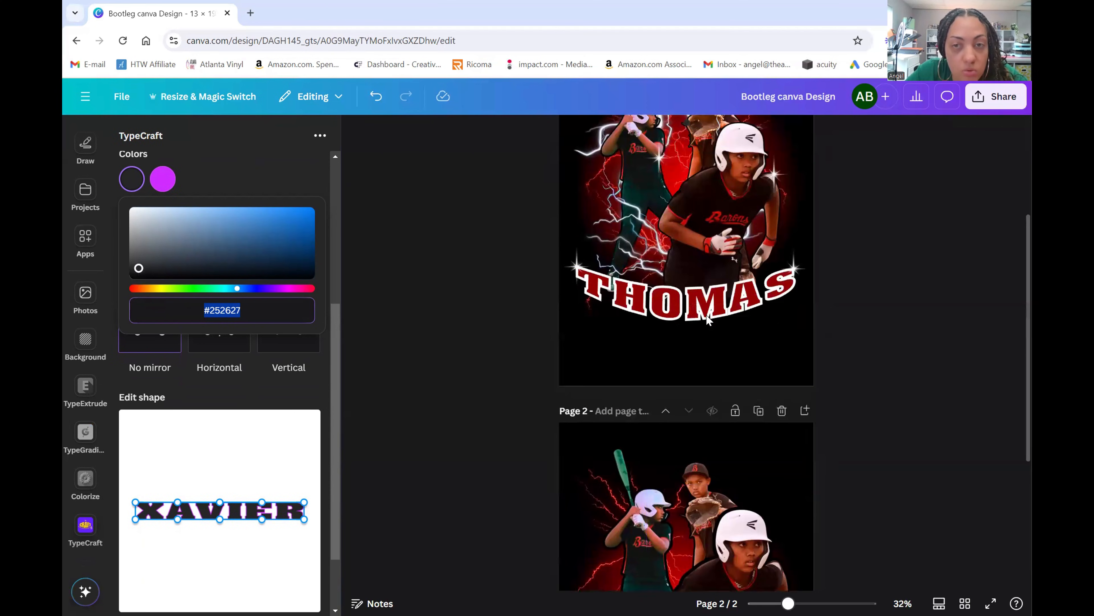
pyautogui.scroll(-5, 702, 320)
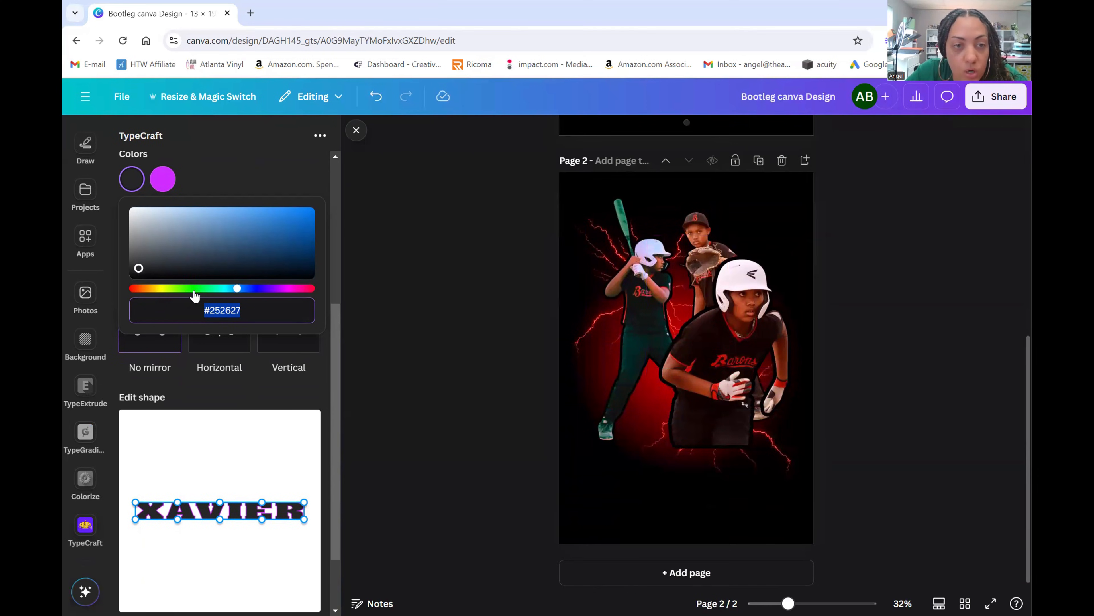
pyautogui.moveTo(237, 288); pyautogui.dragTo(332, 293)
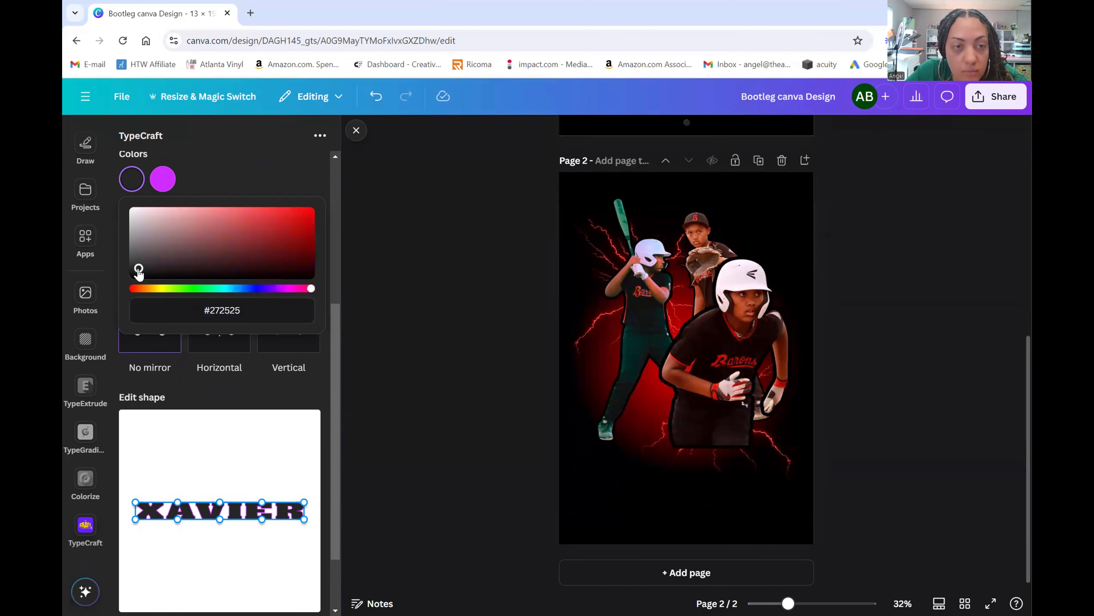
pyautogui.moveTo(139, 269); pyautogui.dragTo(337, 248)
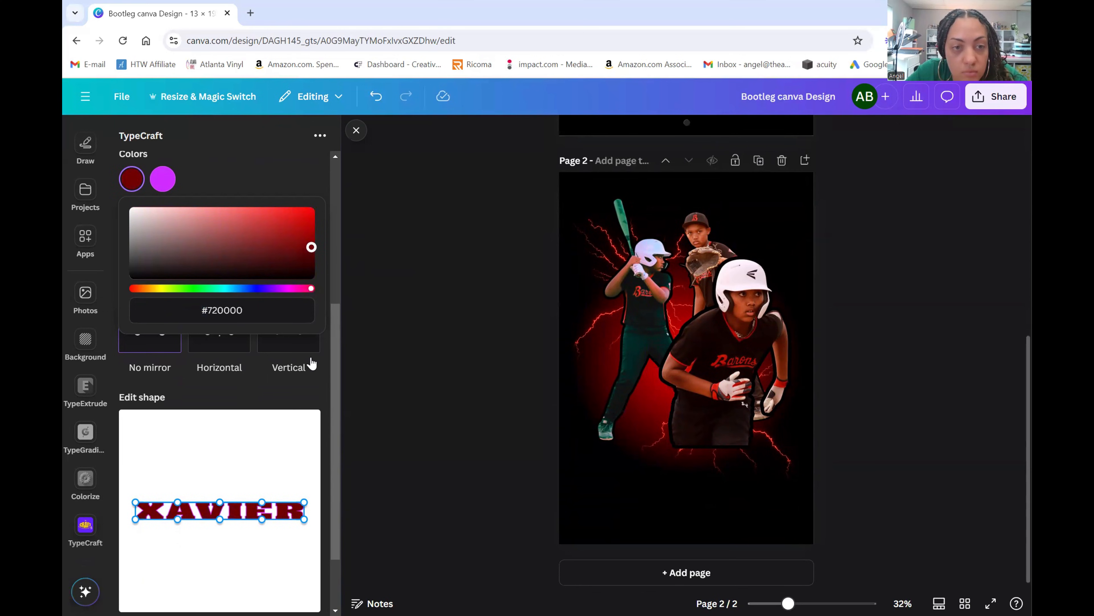
pyautogui.click(262, 397)
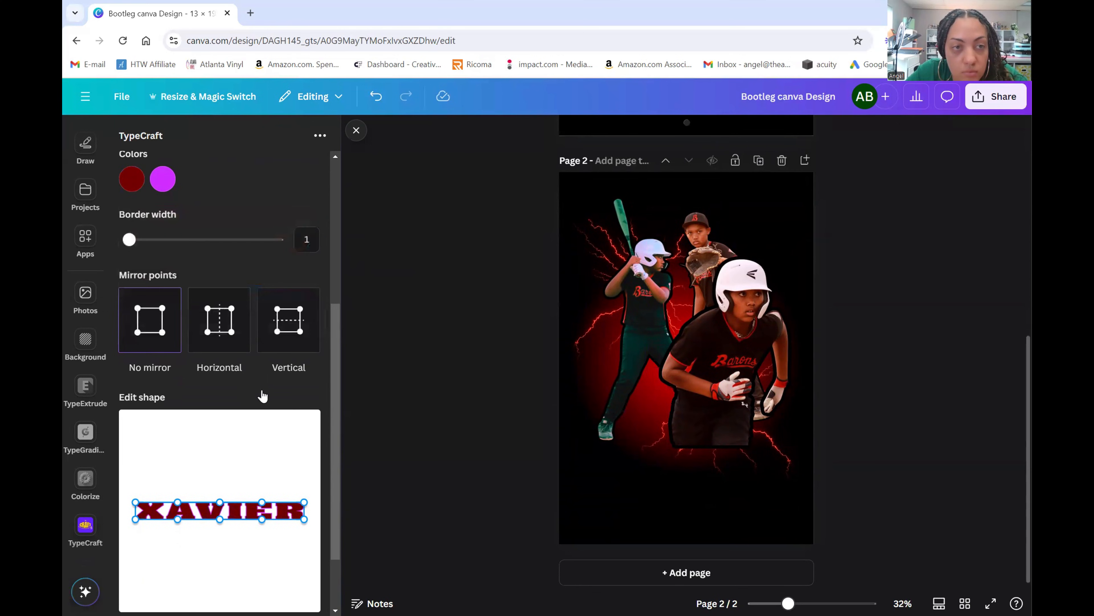
# - Make the lettering outline white with border width 3
pyautogui.click(163, 178)
pyautogui.moveTo(293, 211); pyautogui.dragTo(120, 208)
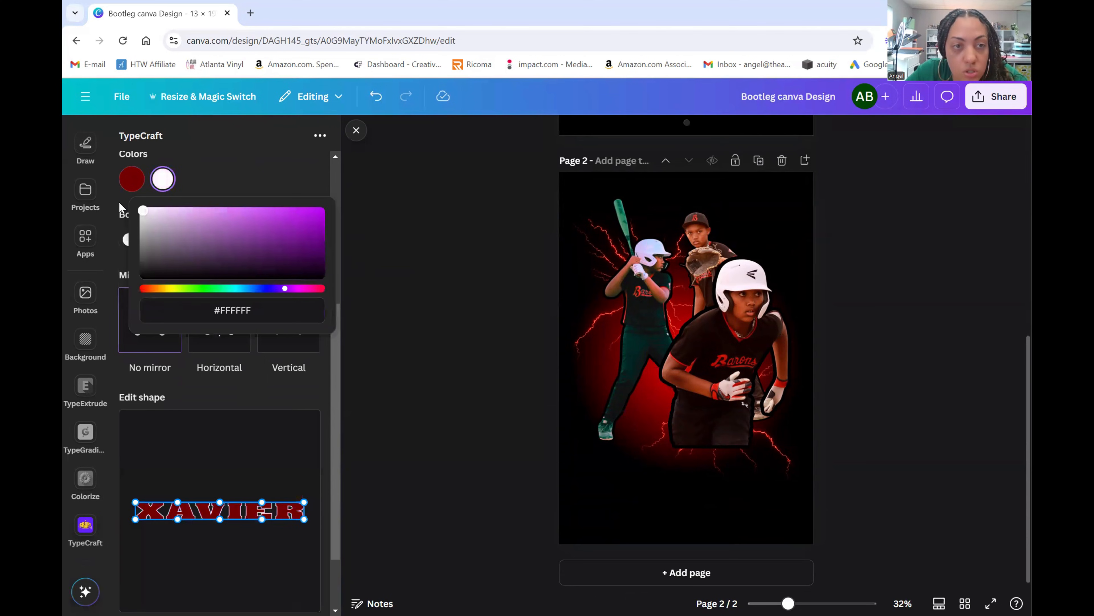
pyautogui.click(263, 171)
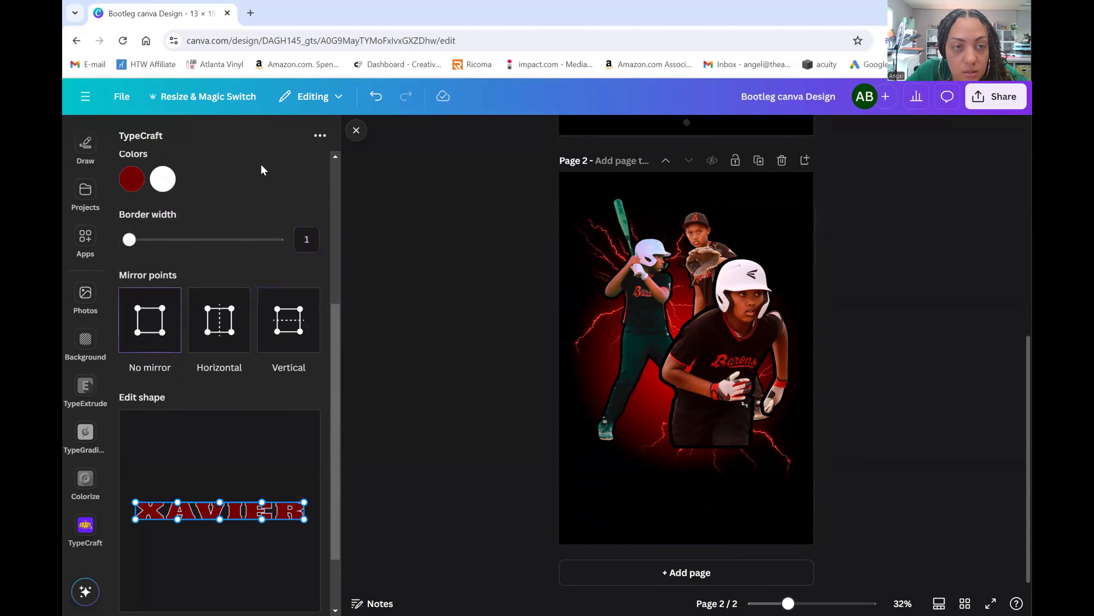
pyautogui.moveTo(131, 241); pyautogui.dragTo(144, 264)
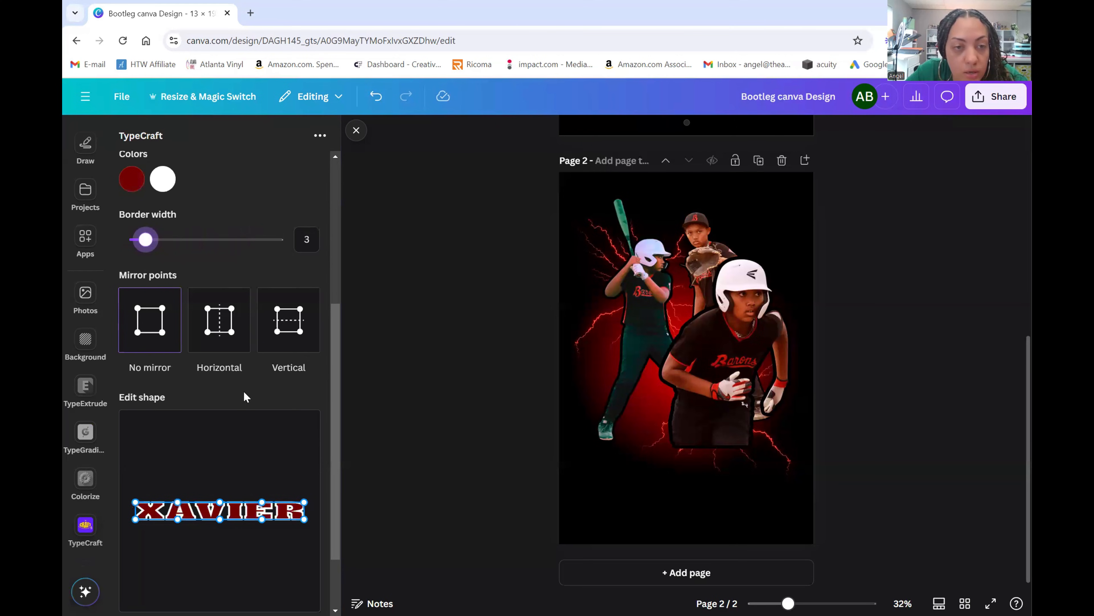
pyautogui.scroll(-2, 259, 388)
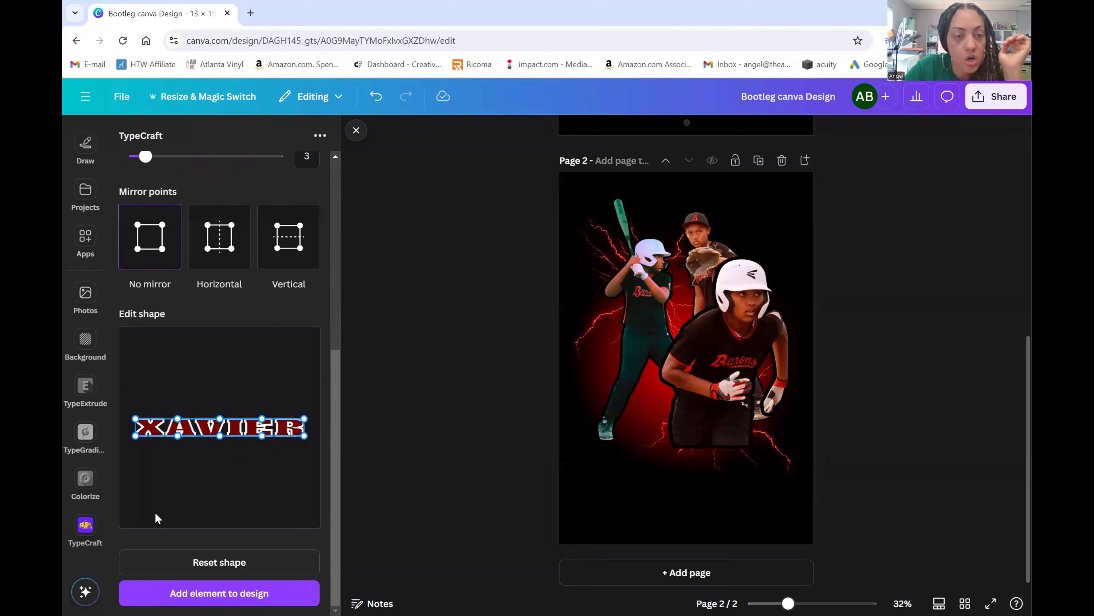
# - Raise both the top and bottom middle edges of the first-name lettering into an upward arch
pyautogui.moveTo(222, 416); pyautogui.dragTo(222, 389)
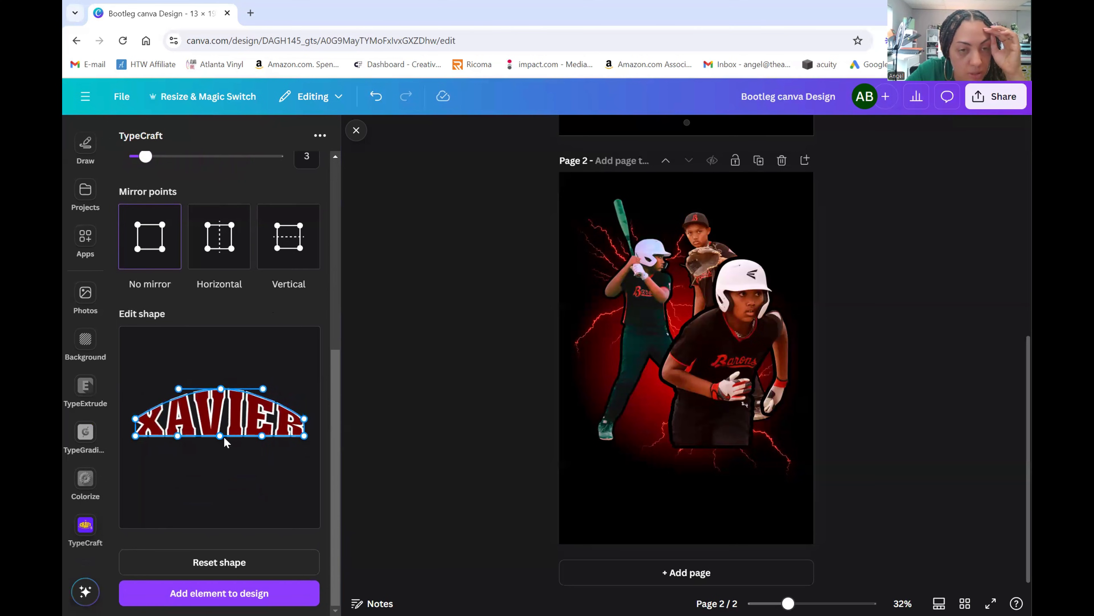
pyautogui.moveTo(221, 435); pyautogui.dragTo(222, 417)
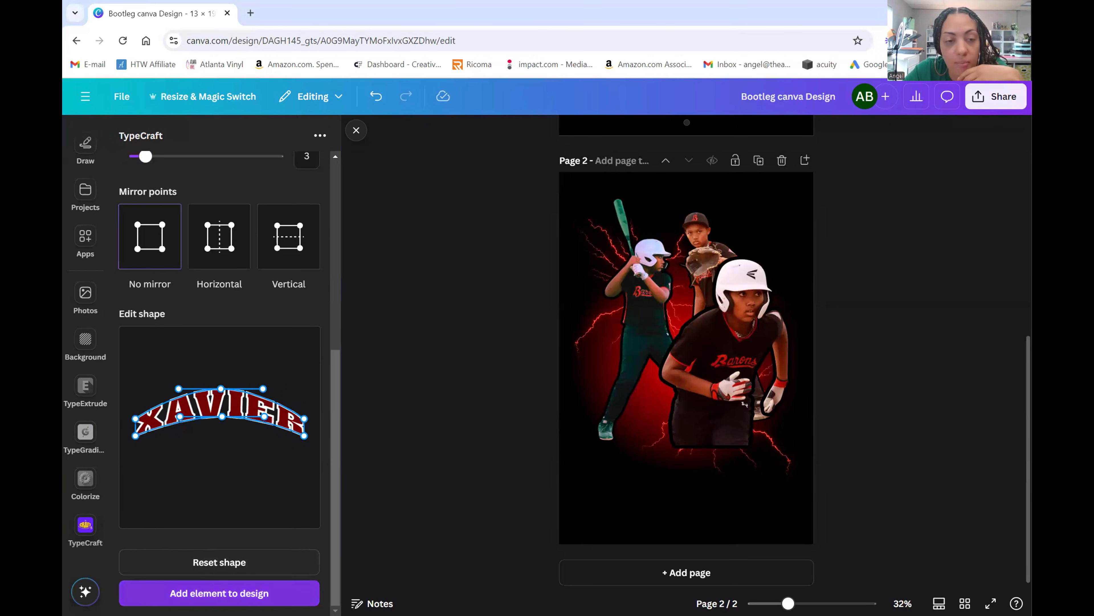
# - Add the arched first name to page 2, move it to the top, and soften its curve
pyautogui.click(308, 591)
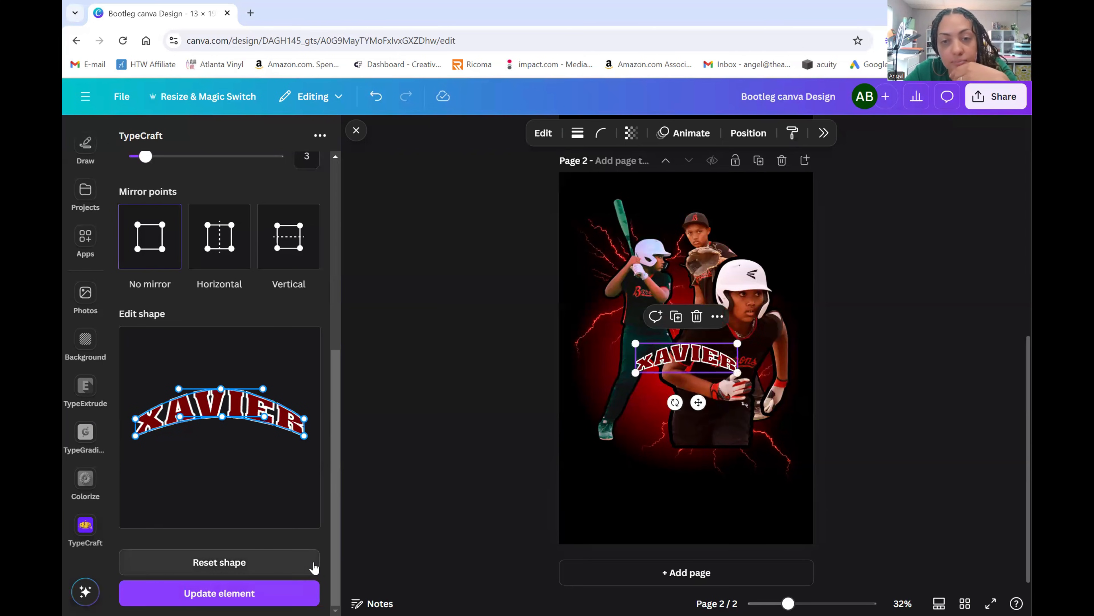
pyautogui.moveTo(694, 364); pyautogui.dragTo(798, 273)
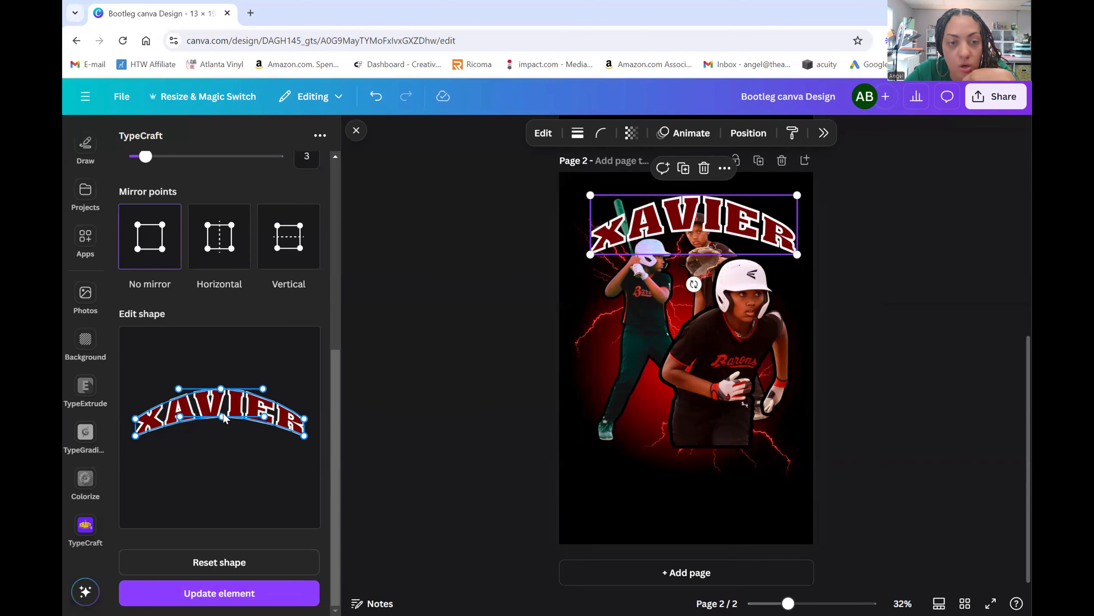
pyautogui.moveTo(224, 417)
pyautogui.mouseDown()
pyautogui.moveTo(222, 425)
pyautogui.moveTo(220, 398)
pyautogui.mouseUp()
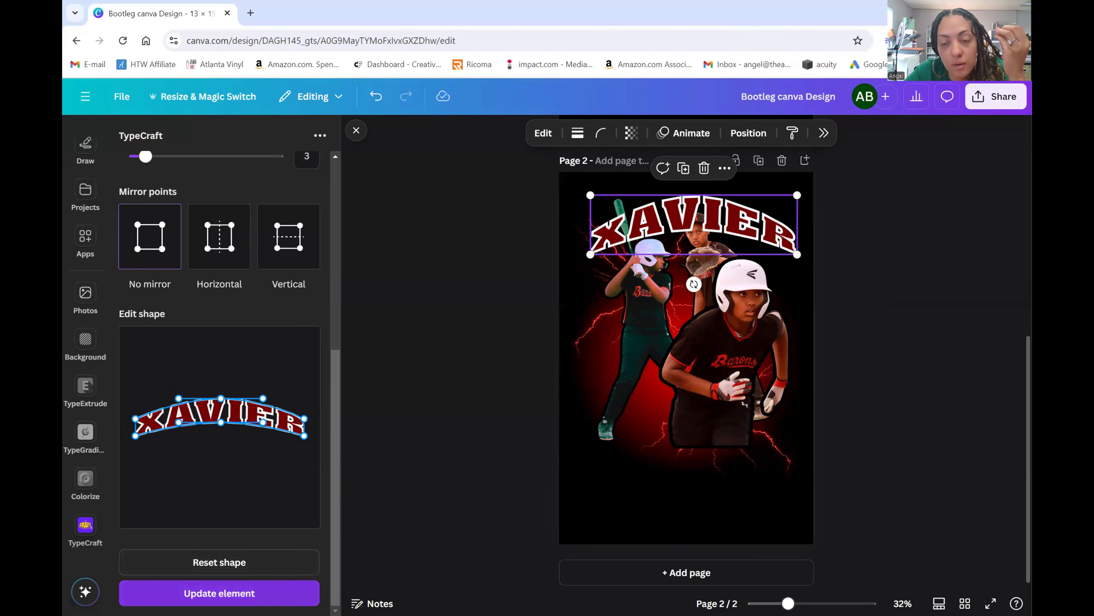
pyautogui.click(220, 593)
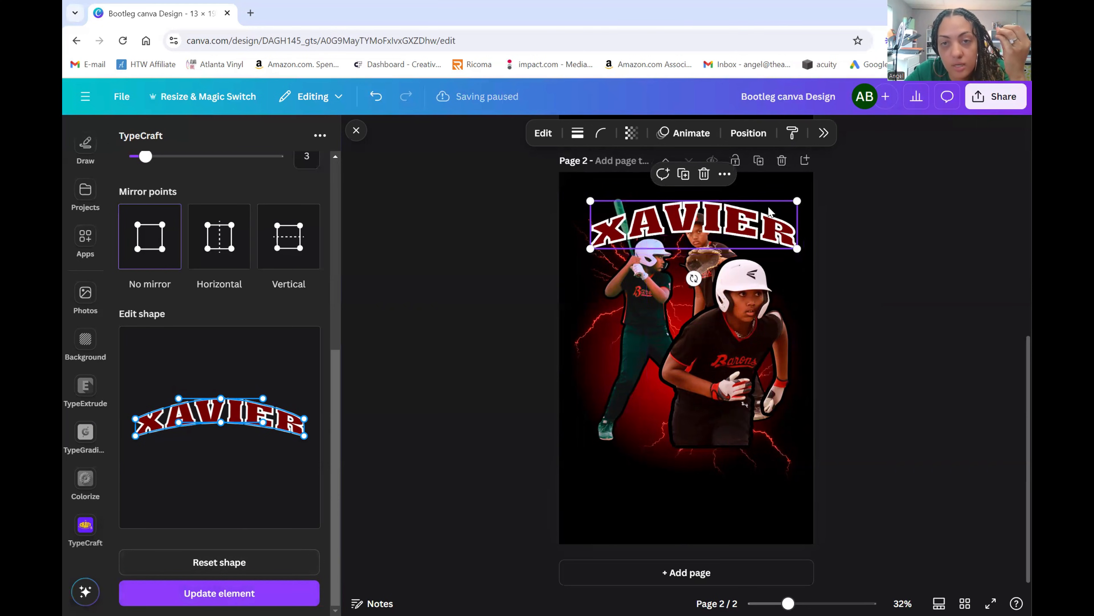
# - Centre and slightly enlarge the name across the top, nudging the player photo down
pyautogui.moveTo(723, 215); pyautogui.dragTo(674, 198)
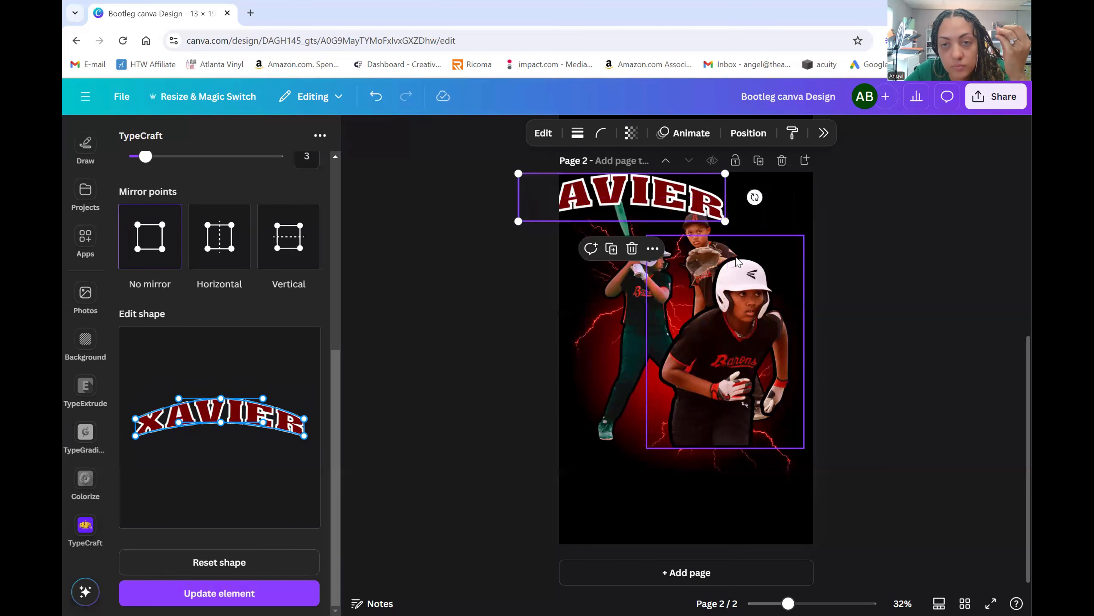
pyautogui.moveTo(736, 234); pyautogui.dragTo(728, 241)
pyautogui.moveTo(700, 201); pyautogui.dragTo(800, 246)
pyautogui.click(912, 348)
pyautogui.click(782, 237)
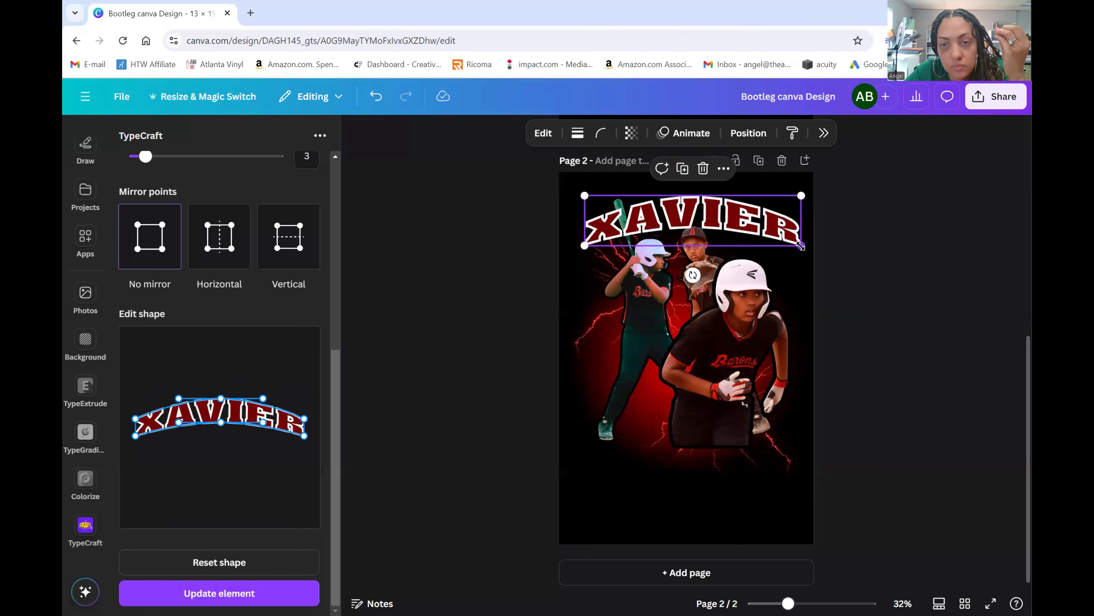
pyautogui.moveTo(689, 226); pyautogui.dragTo(684, 228)
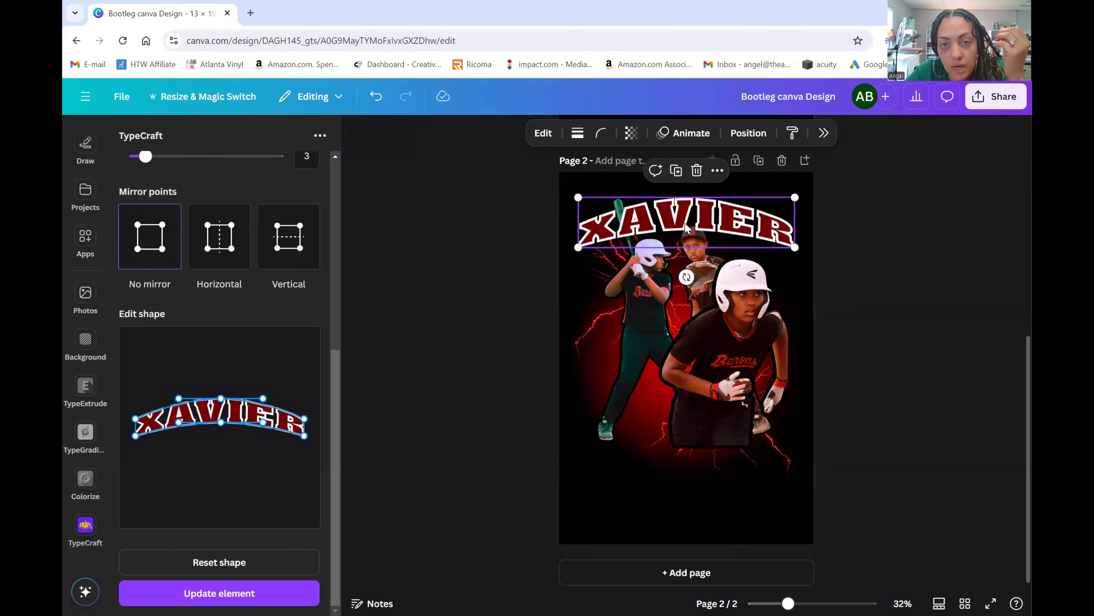
pyautogui.click(921, 319)
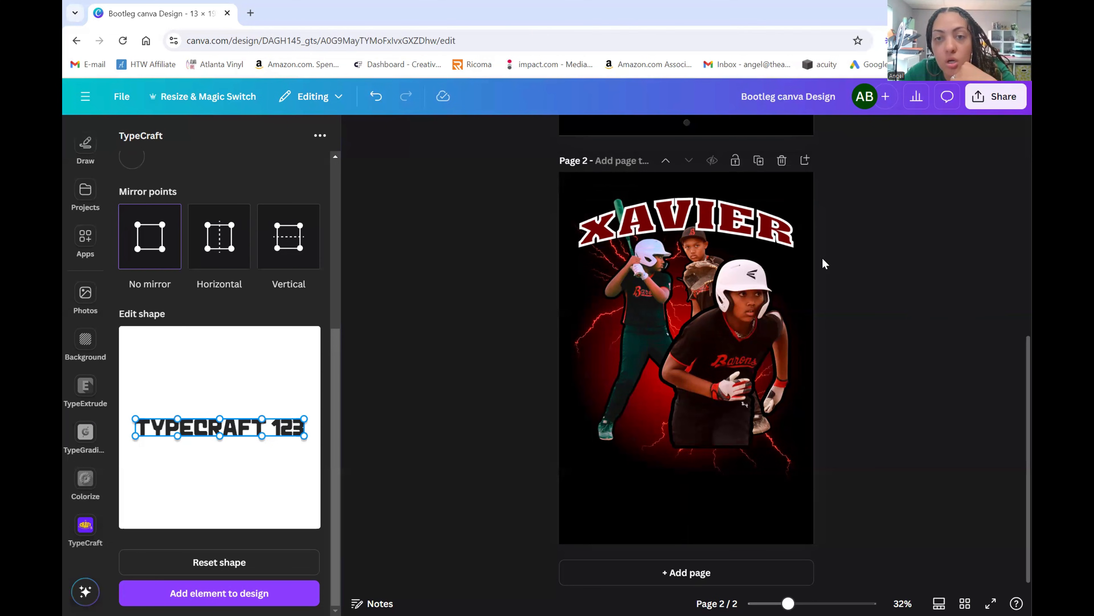
pyautogui.click(757, 225)
pyautogui.scroll(5, 861, 235)
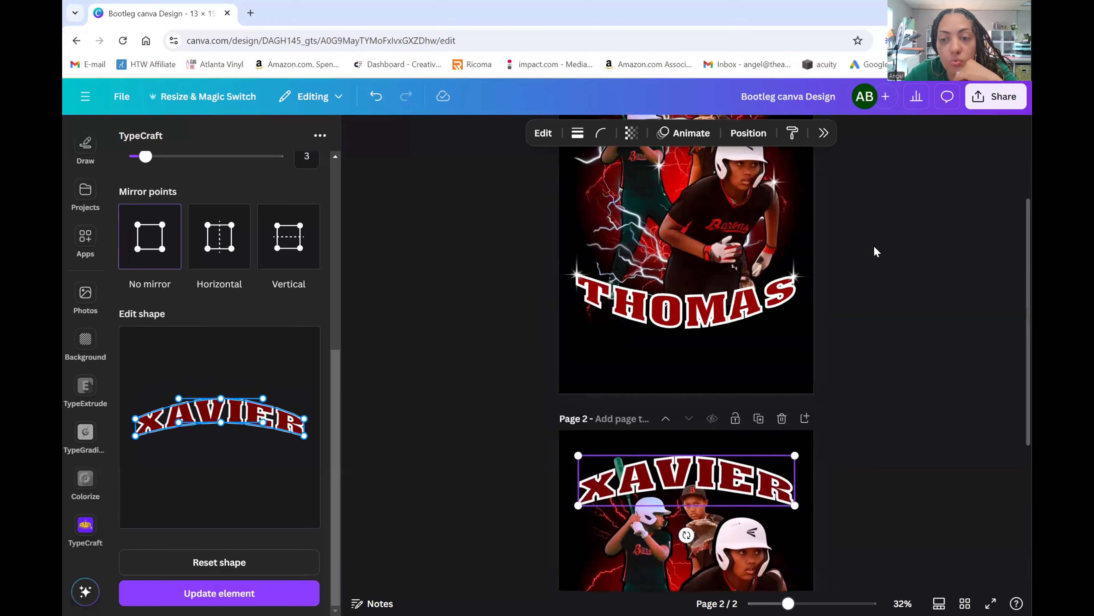
pyautogui.scroll(-5, 875, 255)
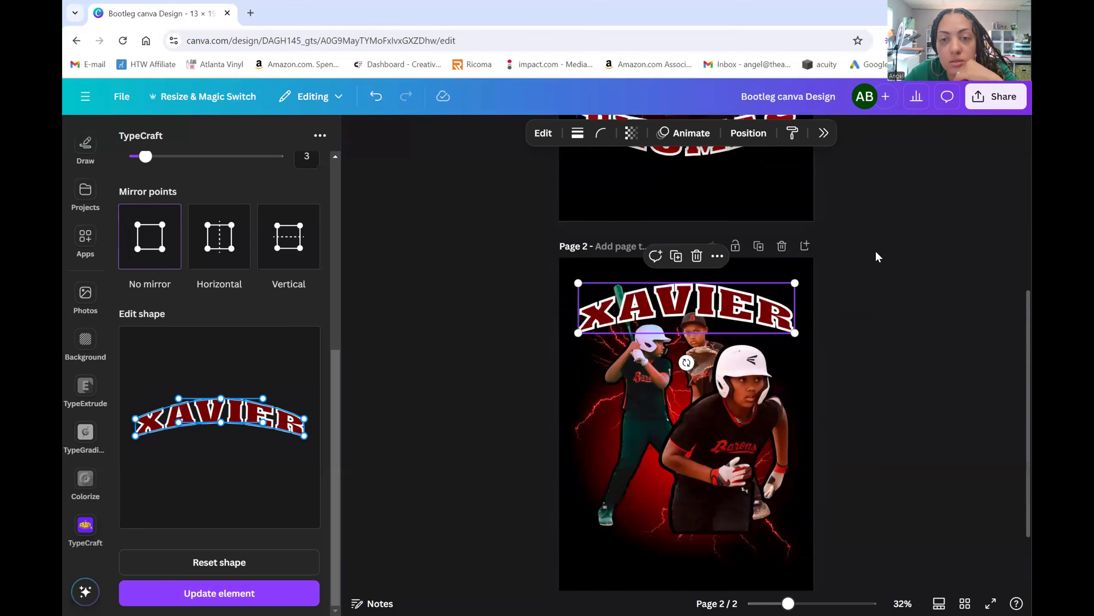
pyautogui.scroll(5, 875, 254)
pyautogui.scroll(-5, 875, 254)
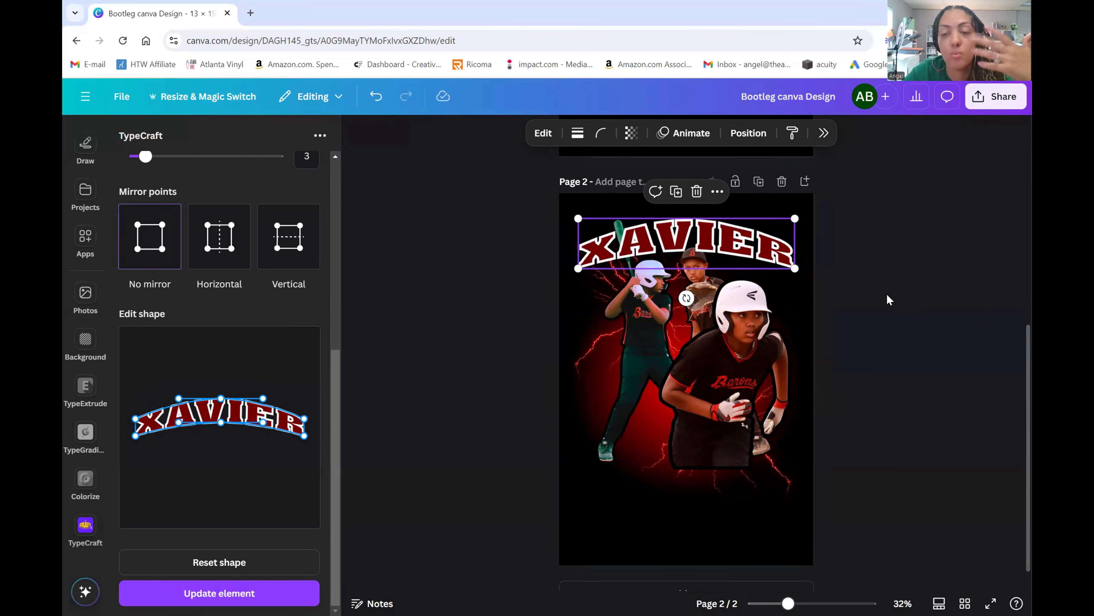
pyautogui.scroll(-1, 905, 248)
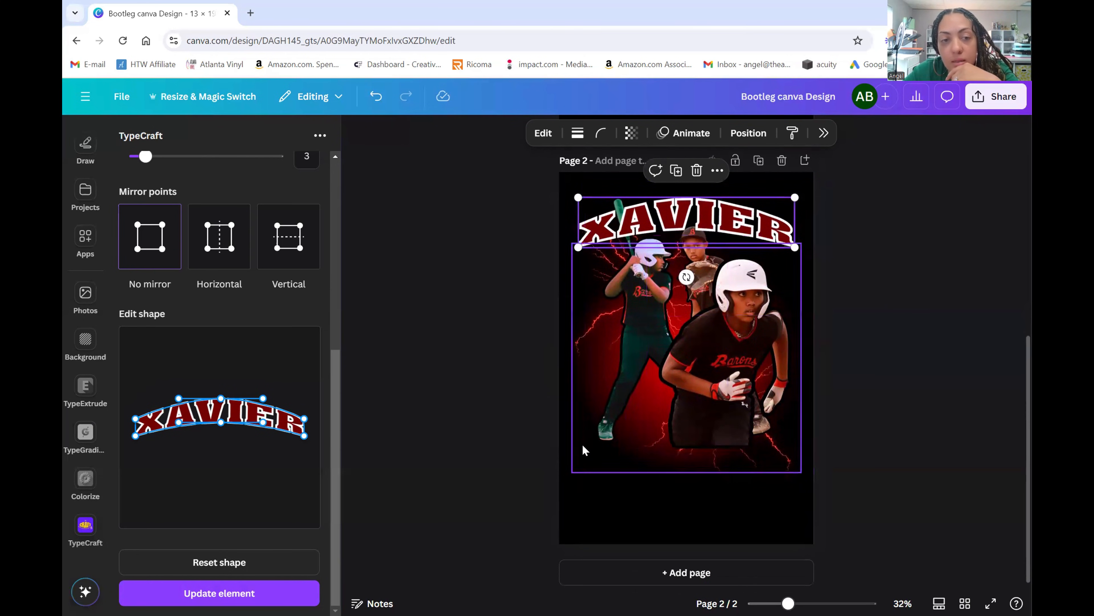
pyautogui.click(409, 421)
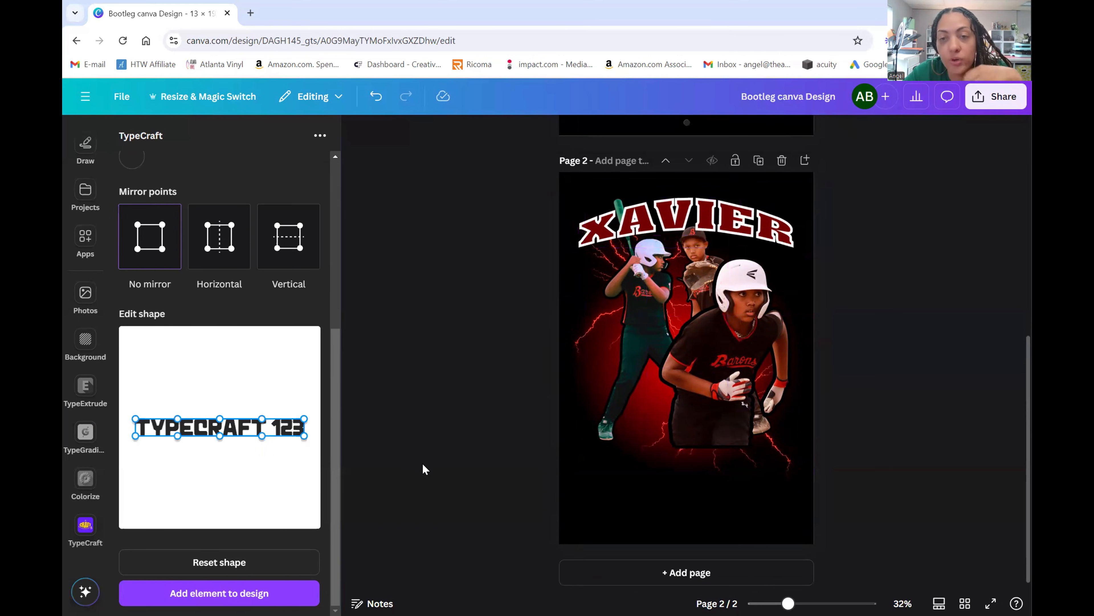
# - Copy the hex code #720000 from the first-name lettering's fill colour
pyautogui.click(690, 224)
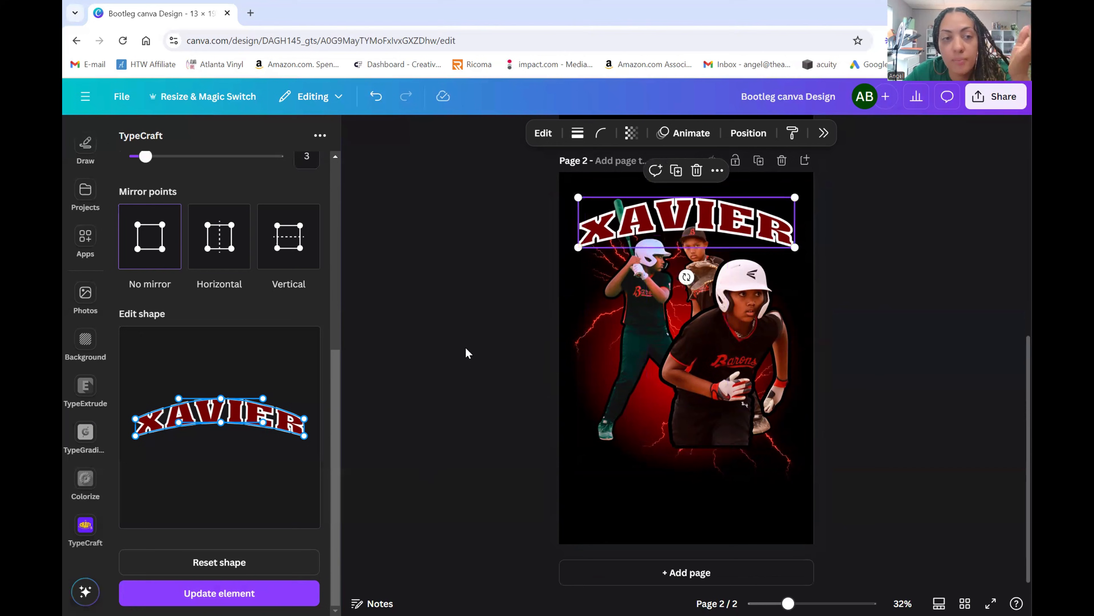
pyautogui.scroll(5, 225, 195)
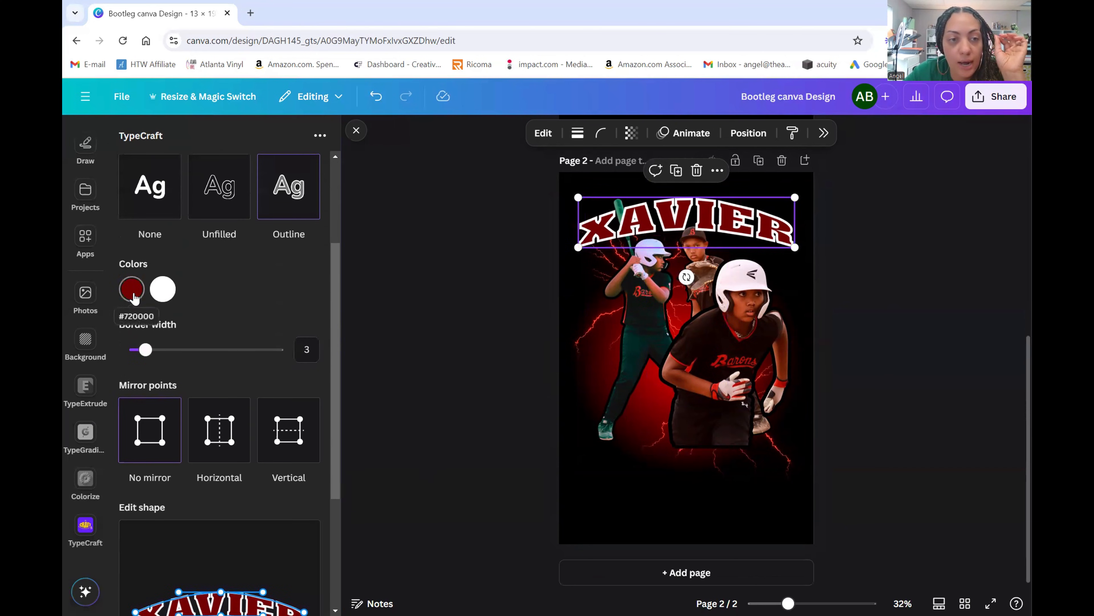
pyautogui.click(133, 296)
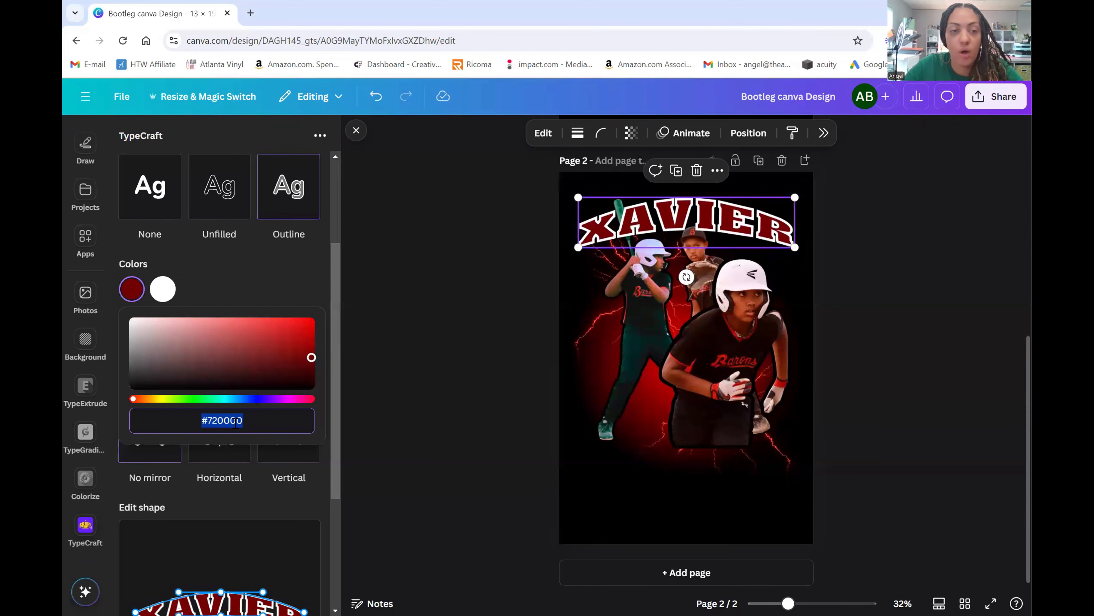
pyautogui.rightClick(236, 424)
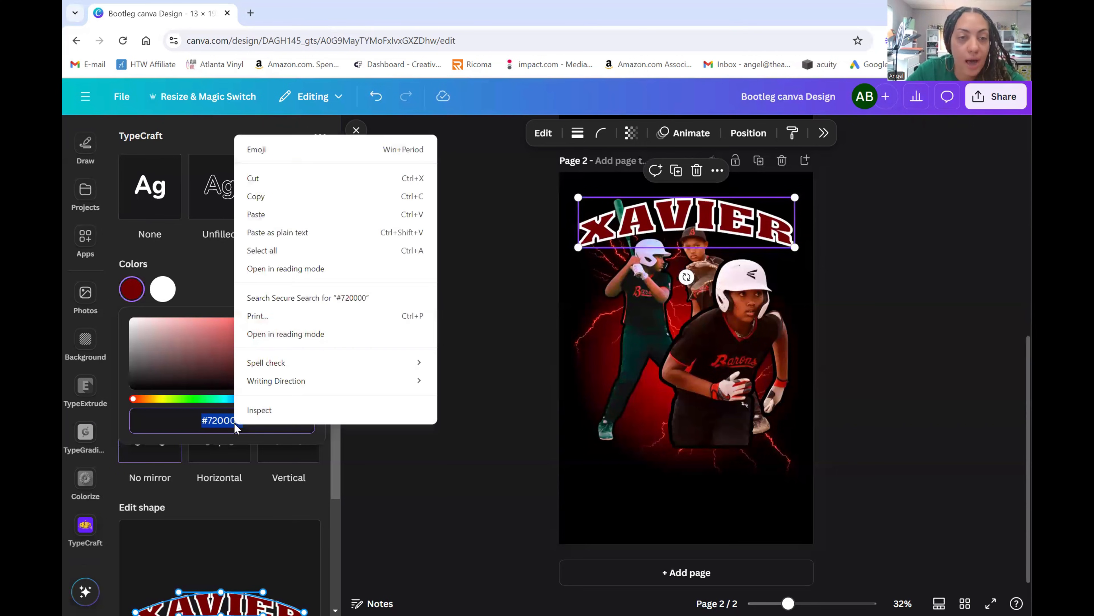
pyautogui.click(284, 200)
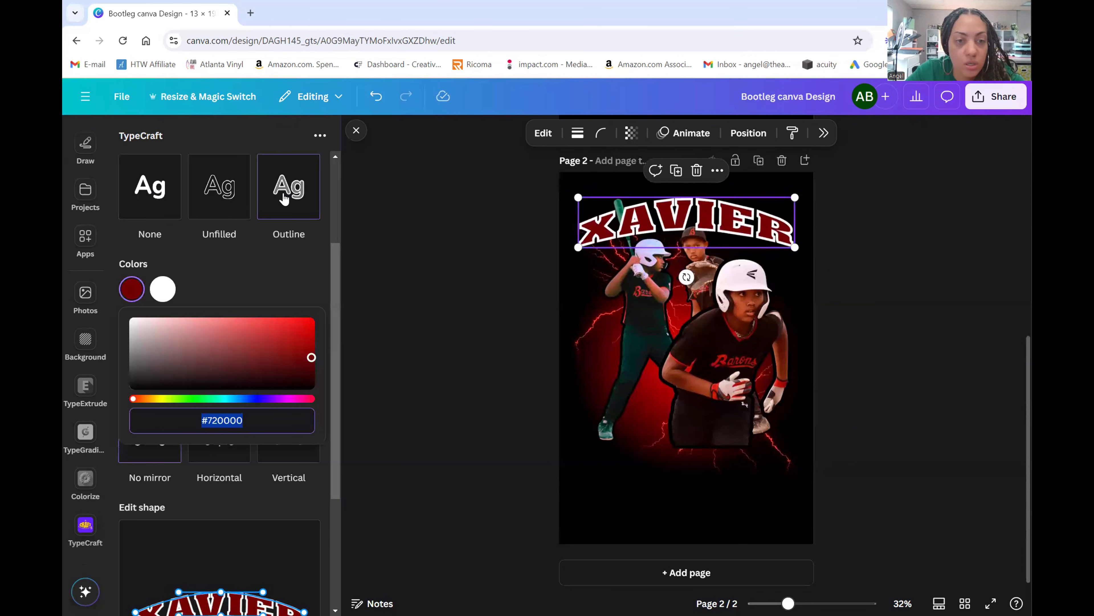
pyautogui.click(505, 357)
# - Paste #720000 as the new TypeCraft lettering's fill colour
pyautogui.scroll(1, 264, 273)
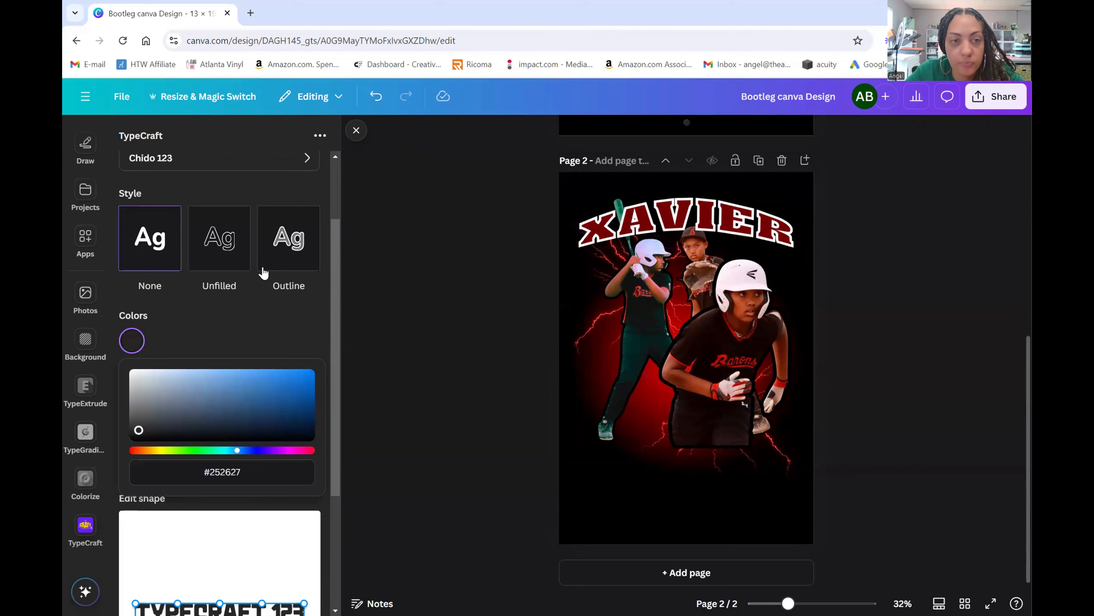
pyautogui.scroll(2, 264, 273)
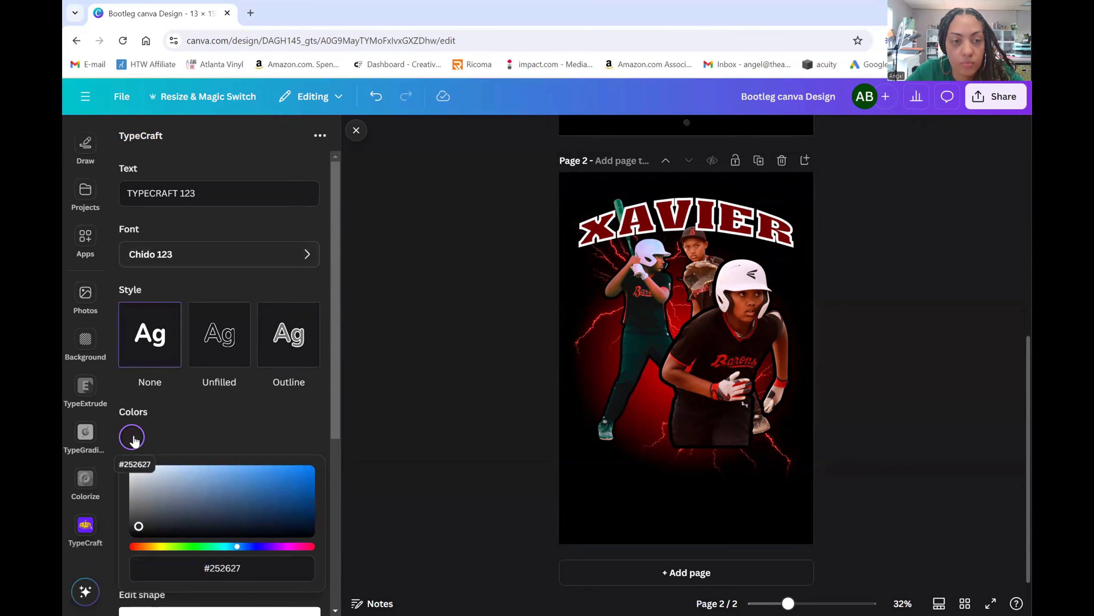
pyautogui.click(134, 440)
pyautogui.scroll(-1, 230, 416)
pyautogui.click(125, 380)
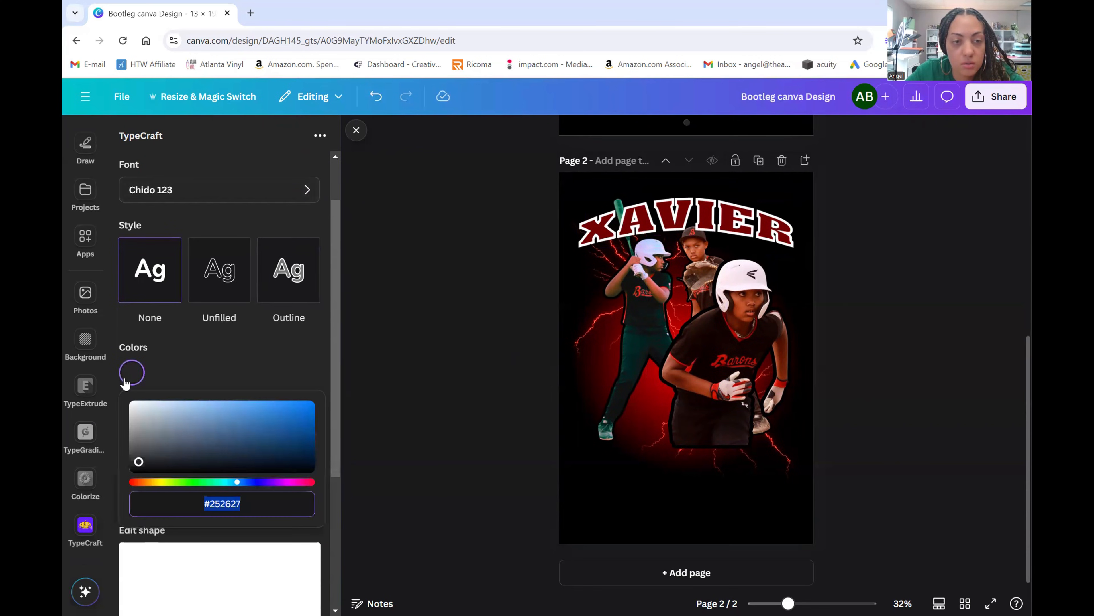
pyautogui.write('#')
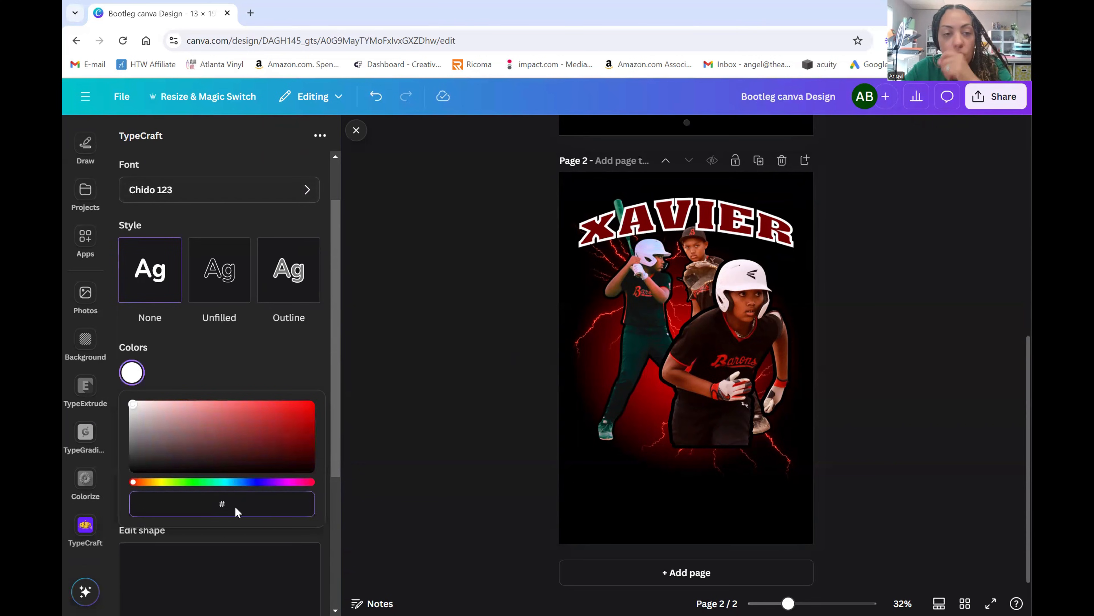
pyautogui.rightClick(236, 511)
pyautogui.click(292, 364)
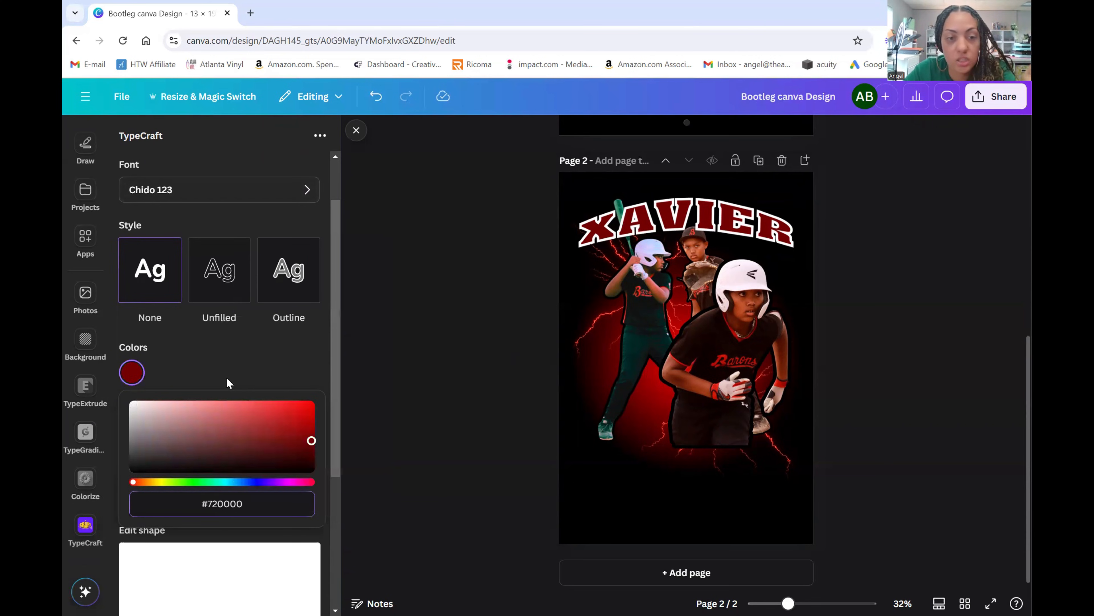
pyautogui.scroll(-2, 227, 378)
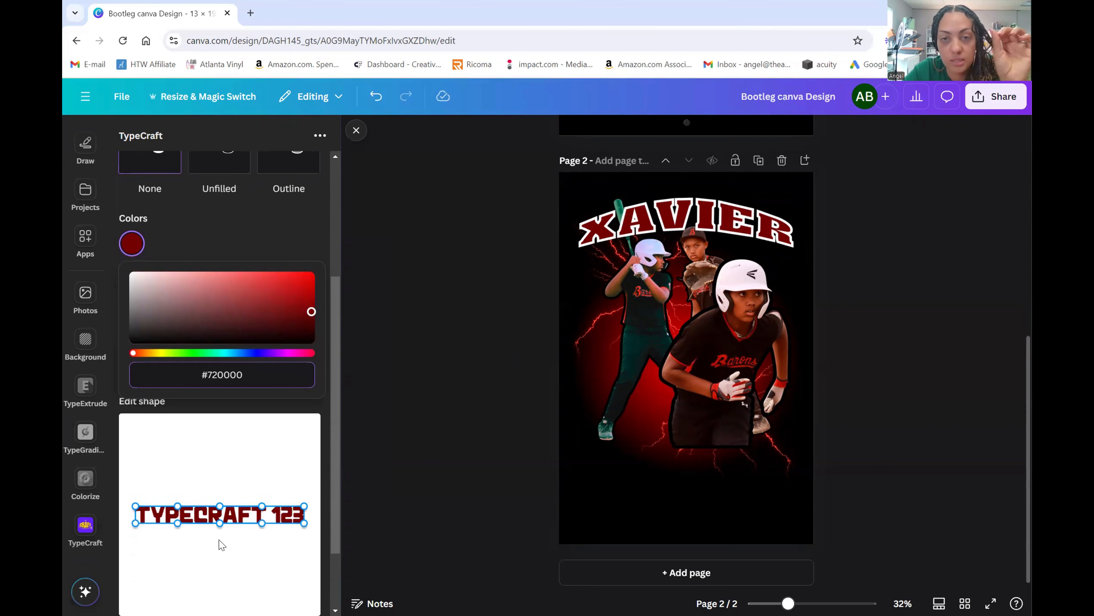
pyautogui.scroll(1, 224, 539)
pyautogui.scroll(3, 224, 539)
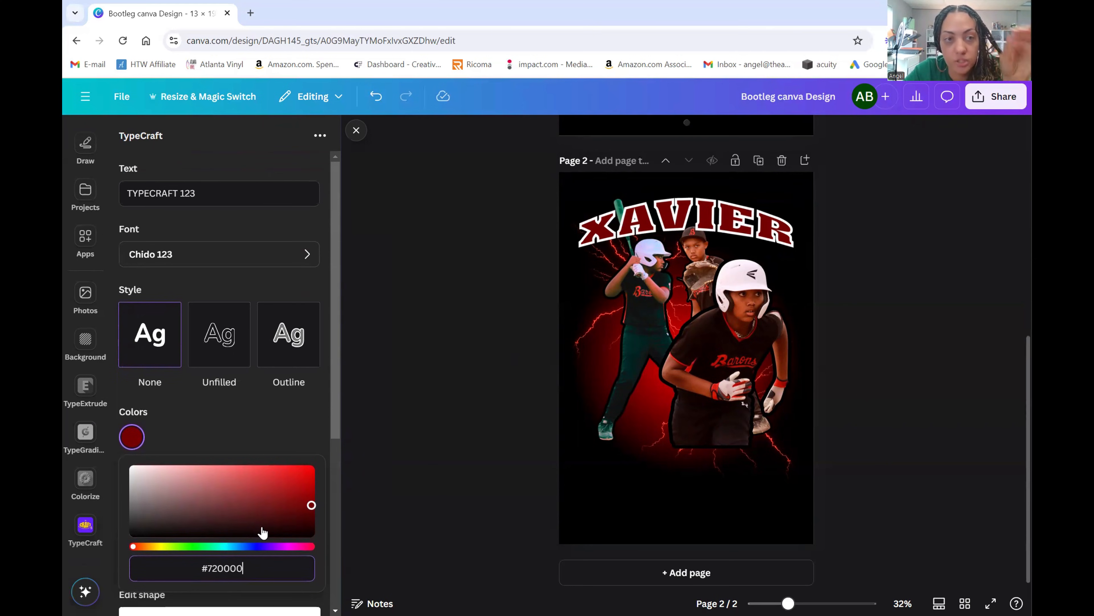
pyautogui.click(211, 194)
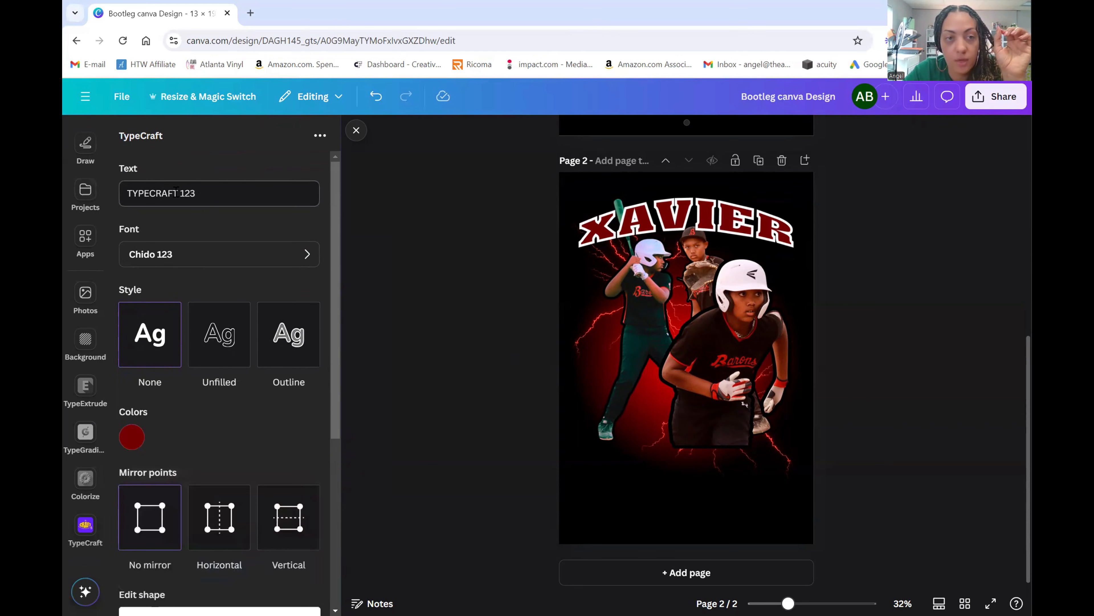
# - Replace the TYPECRAFT 123 sample text with the player's surname
pyautogui.tripleClick(206, 190)
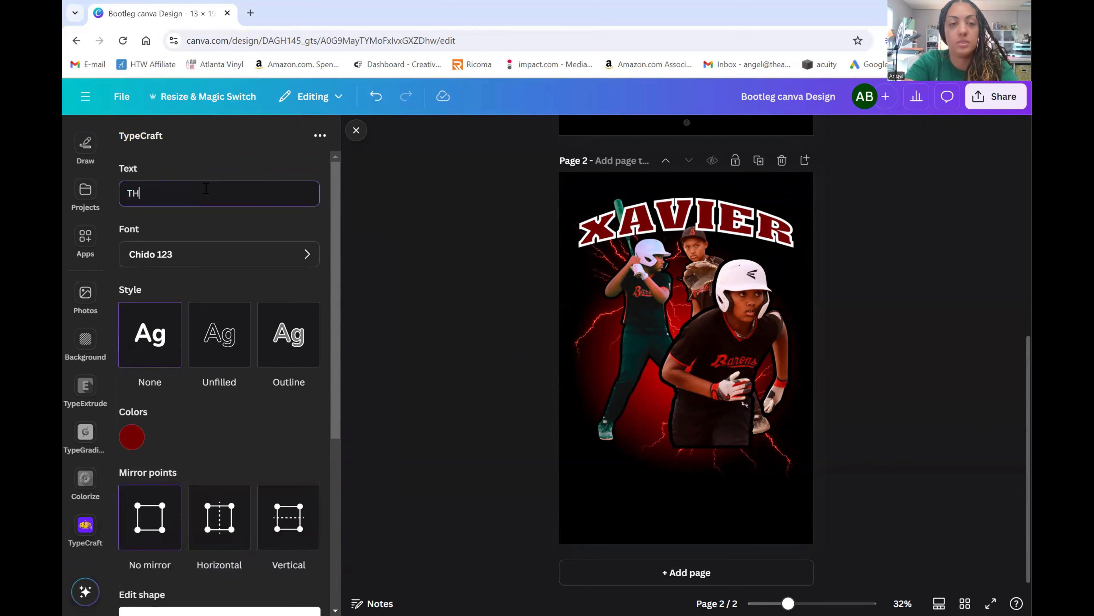
pyautogui.click(225, 255)
# - Apply the Atchen 123 font to the surname lettering
pyautogui.scroll(-10, 247, 304)
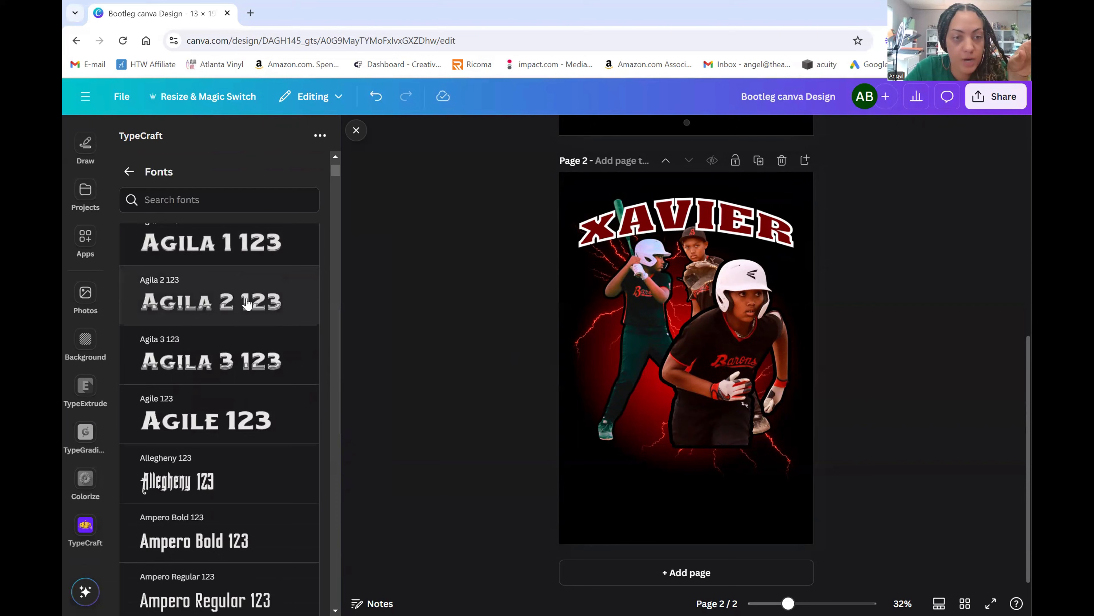
pyautogui.scroll(10, 242, 315)
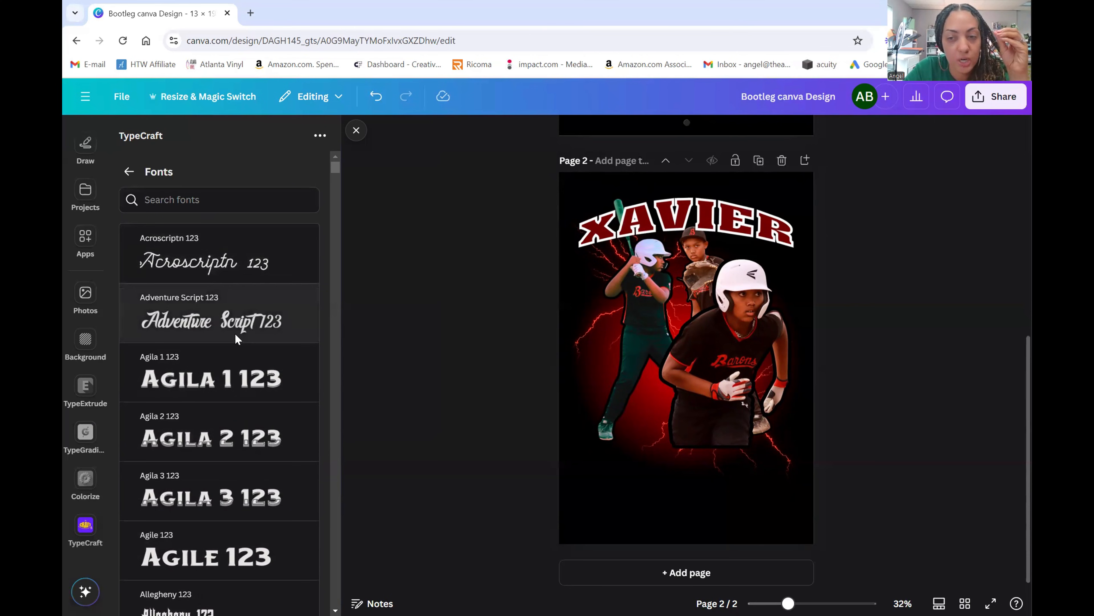
pyautogui.scroll(-3, 235, 333)
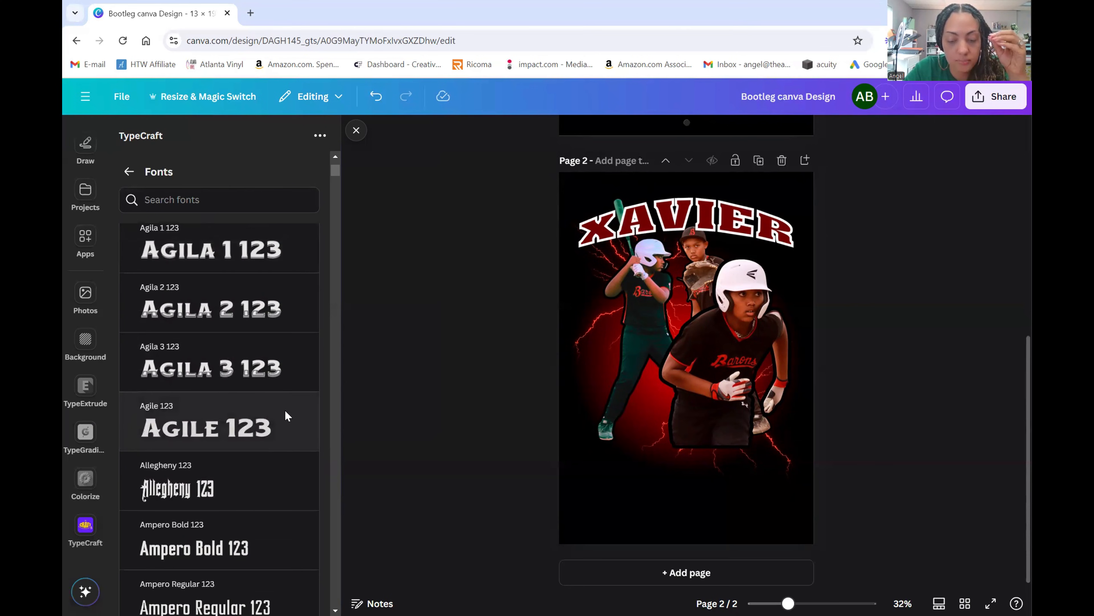
pyautogui.scroll(-5, 292, 424)
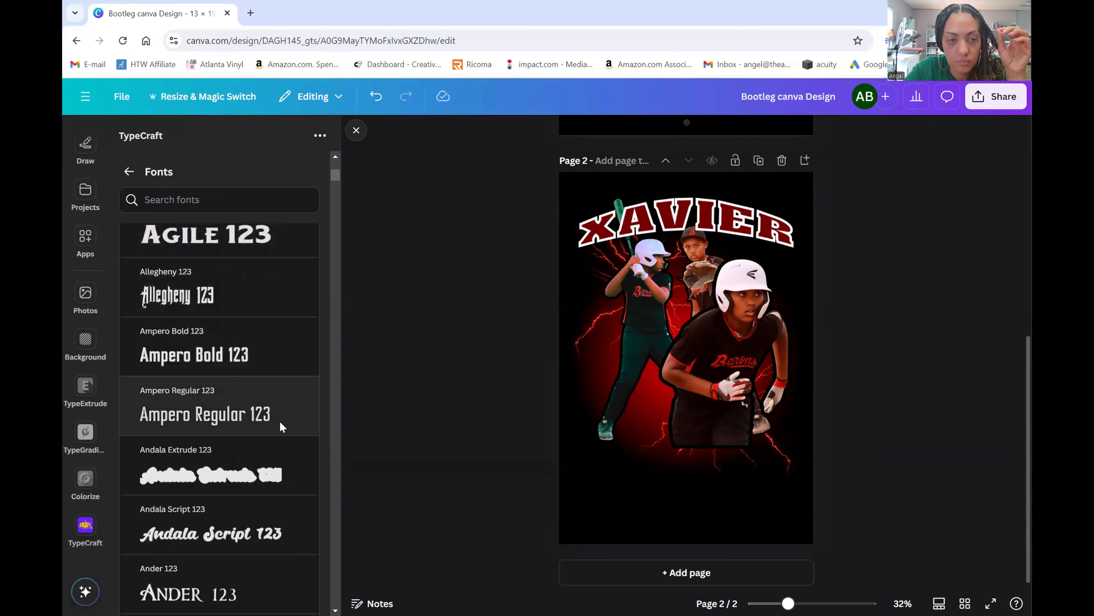
pyautogui.scroll(-2, 283, 424)
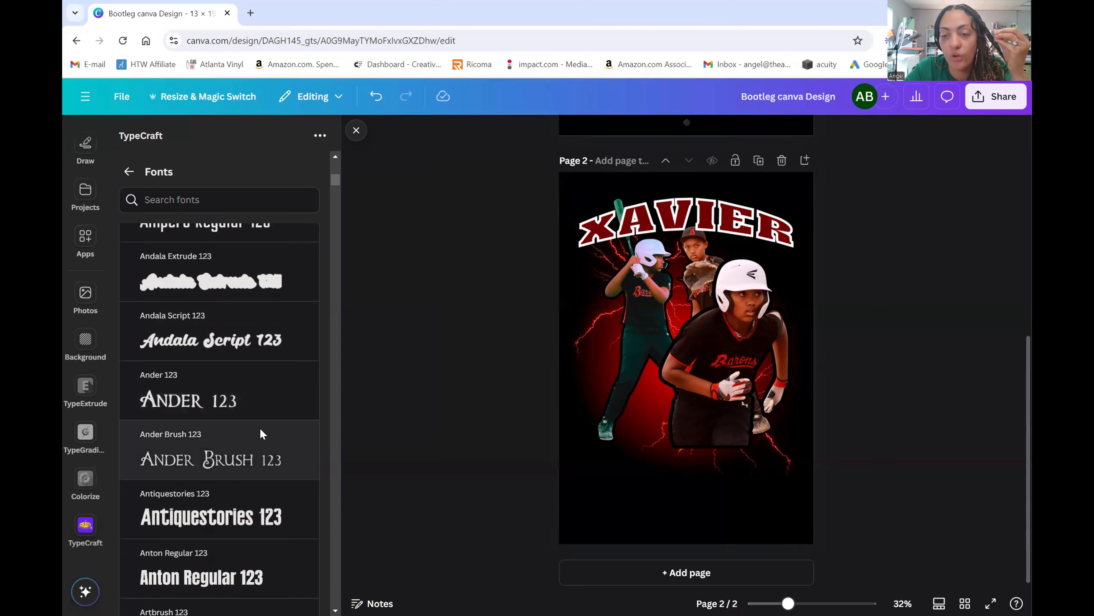
pyautogui.scroll(-1, 259, 428)
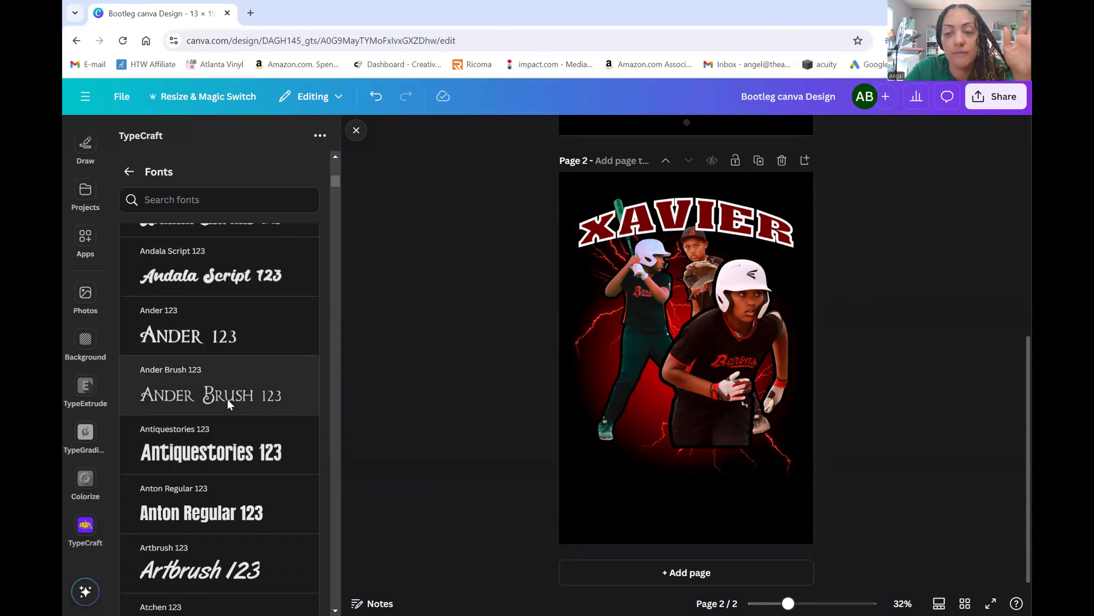
pyautogui.scroll(-1, 261, 369)
pyautogui.scroll(-2, 263, 370)
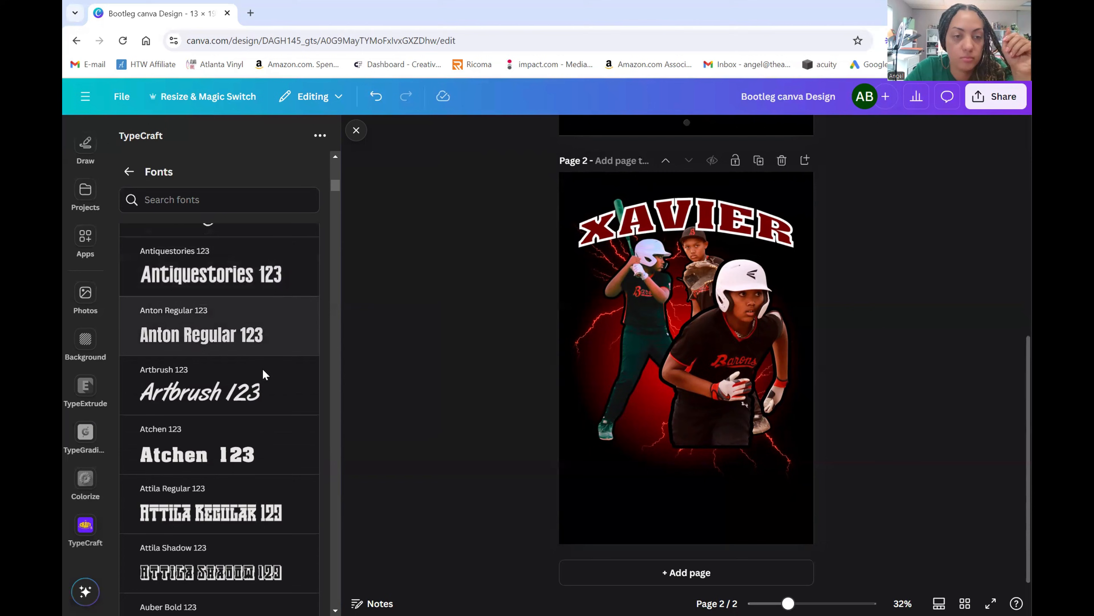
pyautogui.click(238, 435)
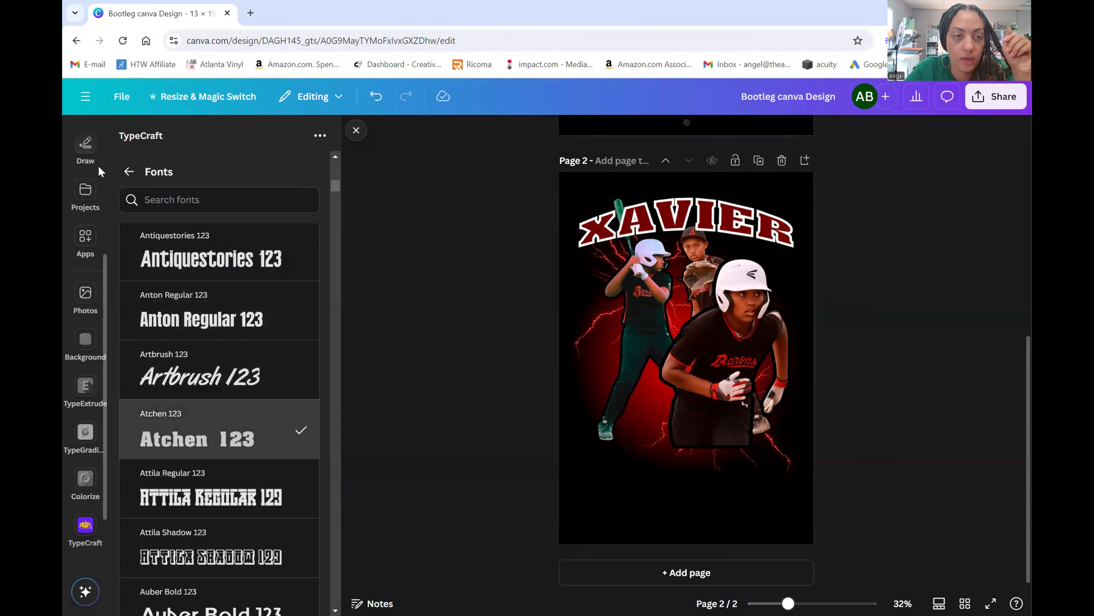
pyautogui.click(129, 171)
pyautogui.scroll(3, 281, 301)
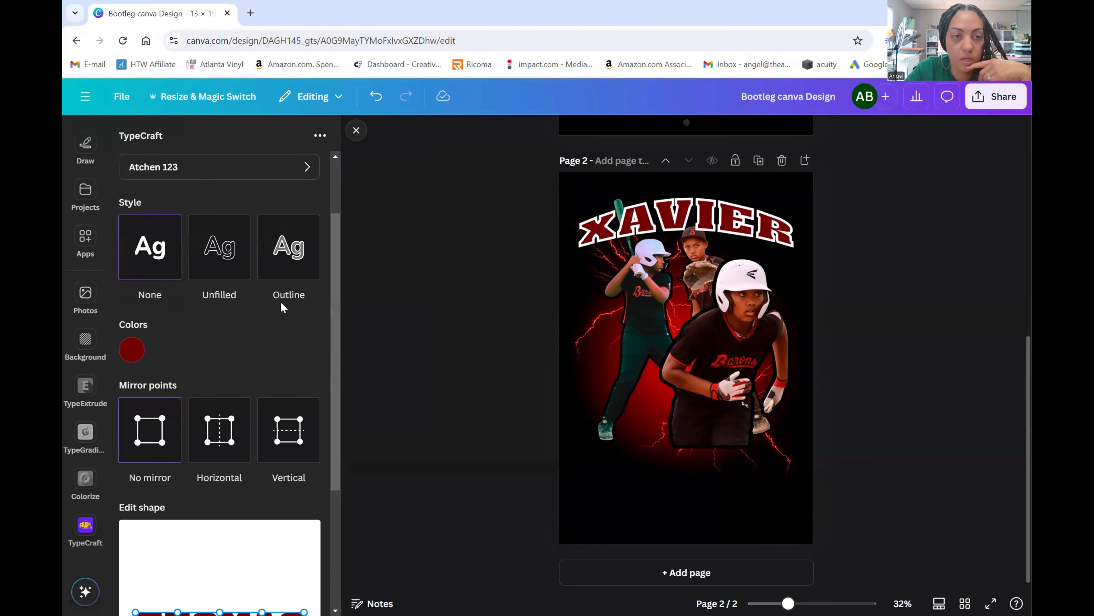
# - Apply the Outline style with a near-white #F8F8F8 outline at border width 3
pyautogui.click(289, 264)
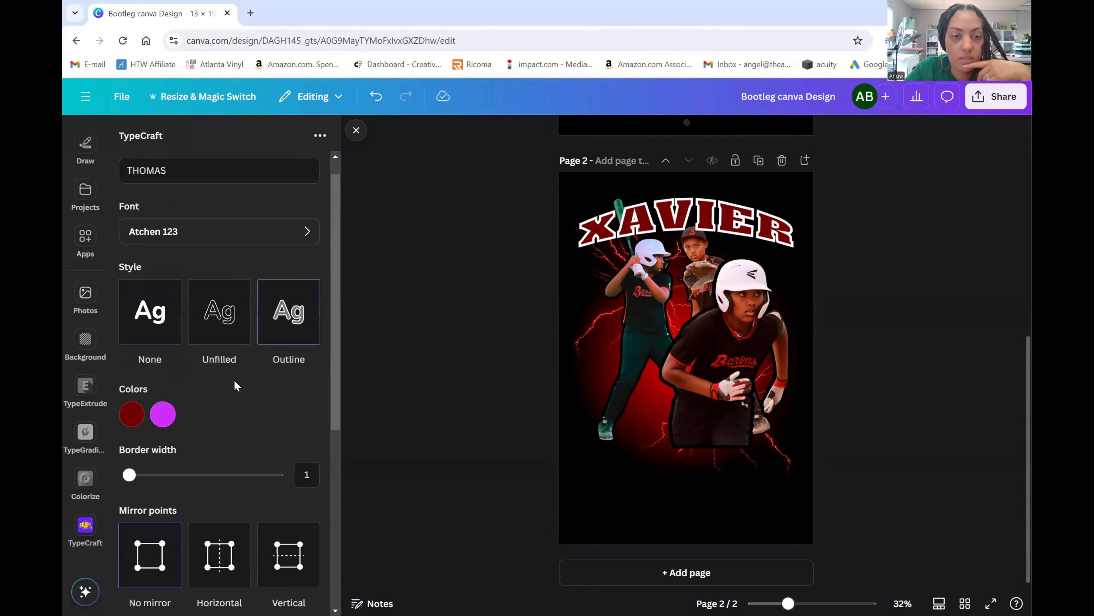
pyautogui.click(163, 414)
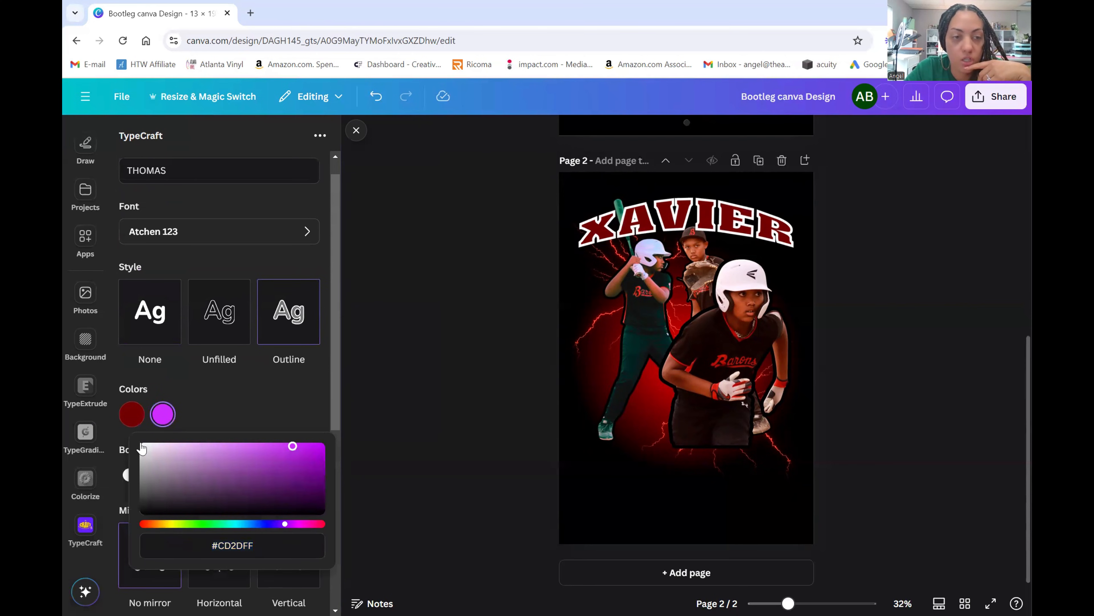
pyautogui.moveTo(151, 451); pyautogui.dragTo(142, 445)
pyautogui.moveTo(268, 413); pyautogui.dragTo(140, 446)
pyautogui.click(210, 402)
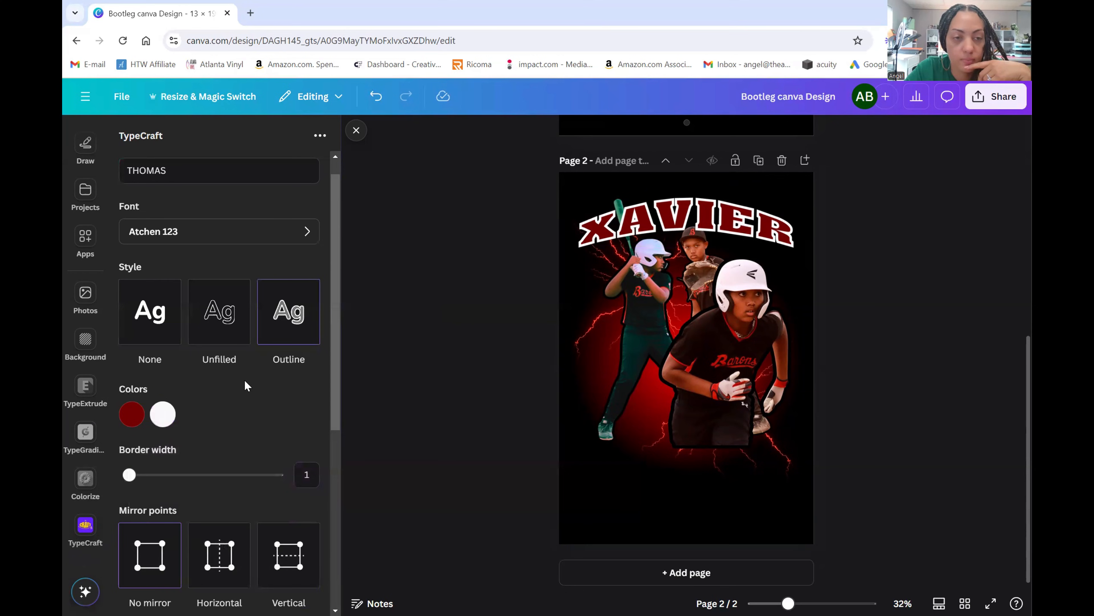
pyautogui.scroll(-2, 244, 379)
pyautogui.moveTo(130, 417); pyautogui.dragTo(147, 416)
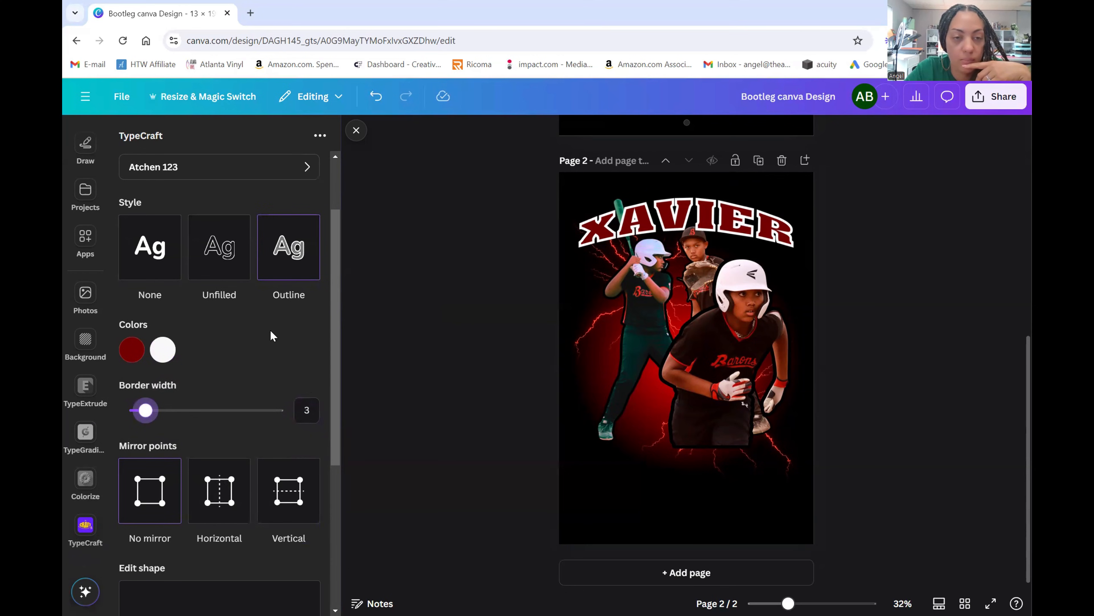
# - Pull the surname's bottom and top edges down into a smile-shaped curve
pyautogui.scroll(-4, 271, 335)
pyautogui.scroll(-1, 272, 329)
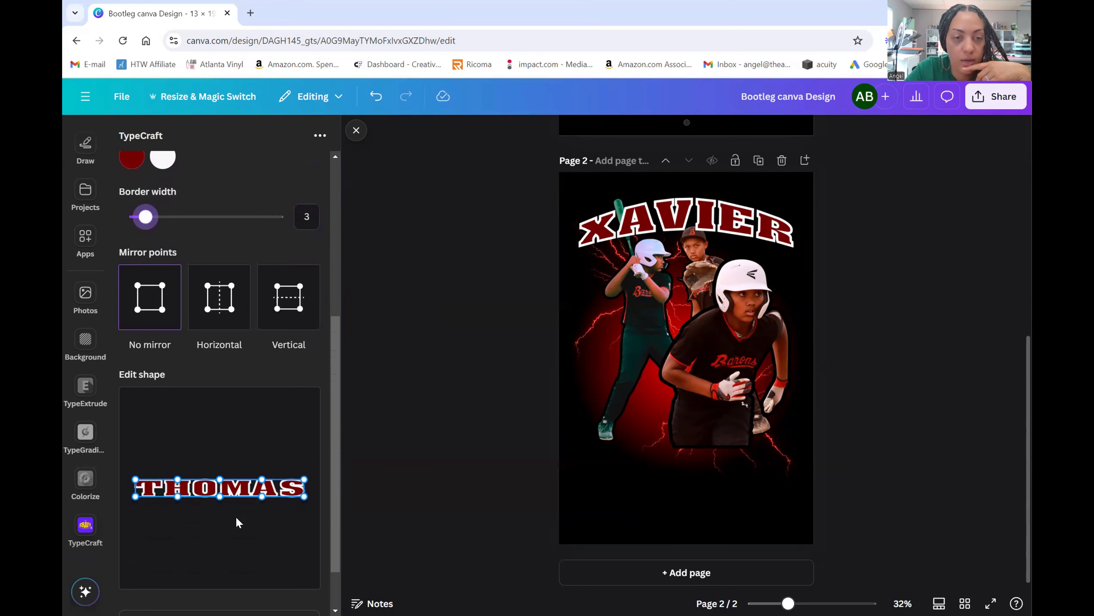
pyautogui.scroll(-1, 264, 380)
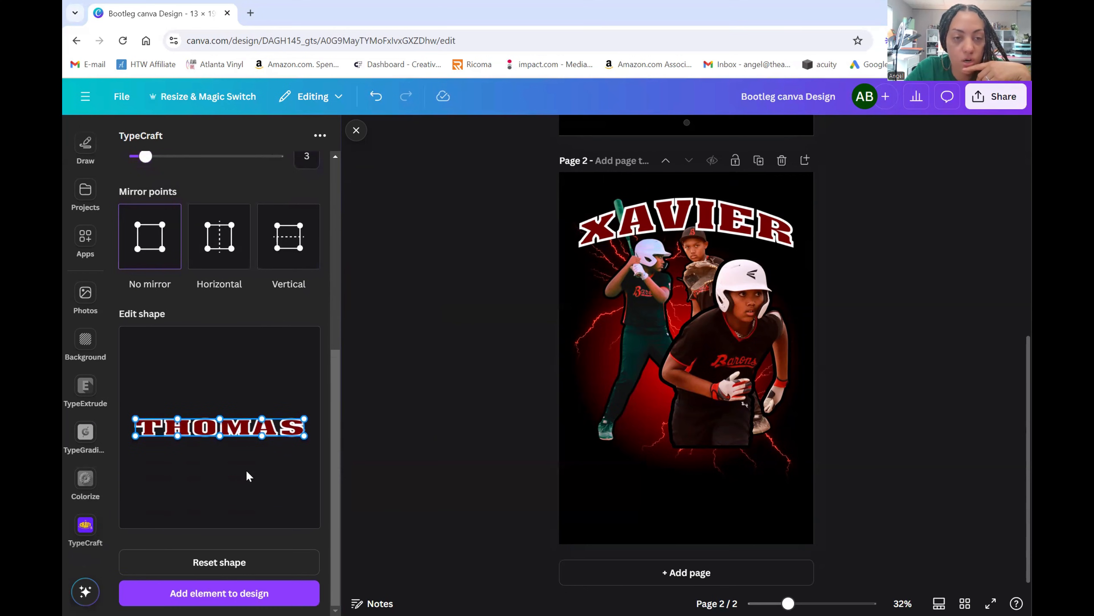
pyautogui.moveTo(219, 436); pyautogui.dragTo(222, 460)
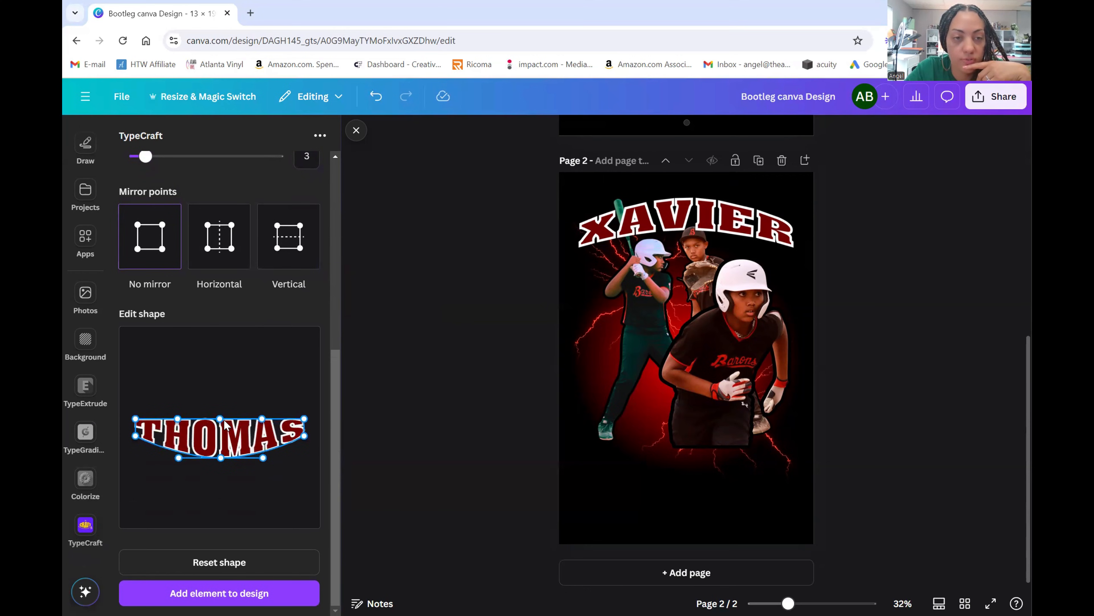
pyautogui.moveTo(222, 420); pyautogui.dragTo(221, 435)
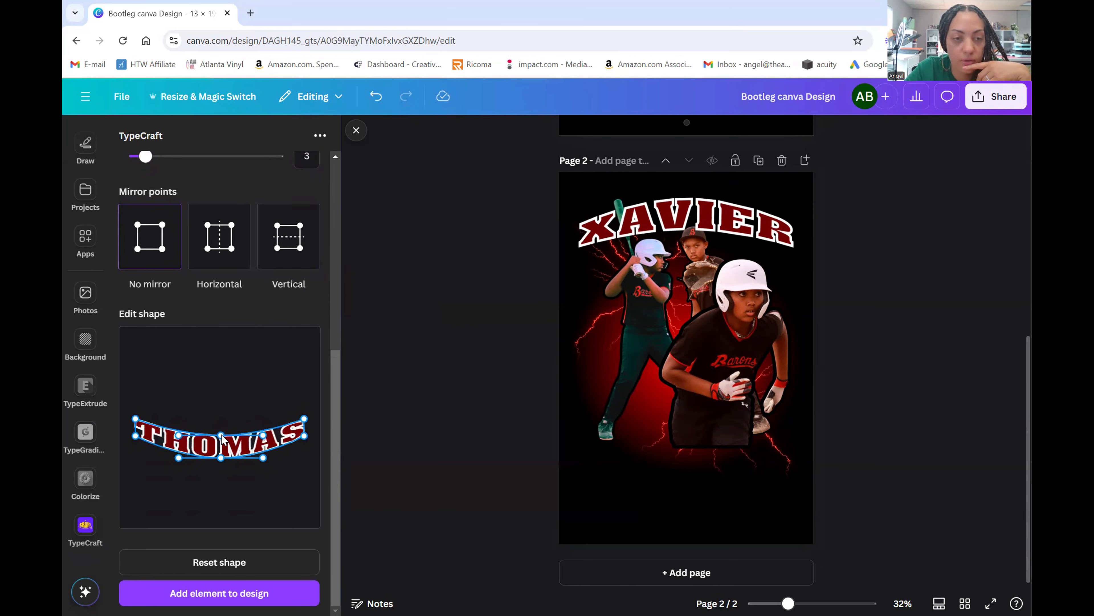
pyautogui.click(219, 592)
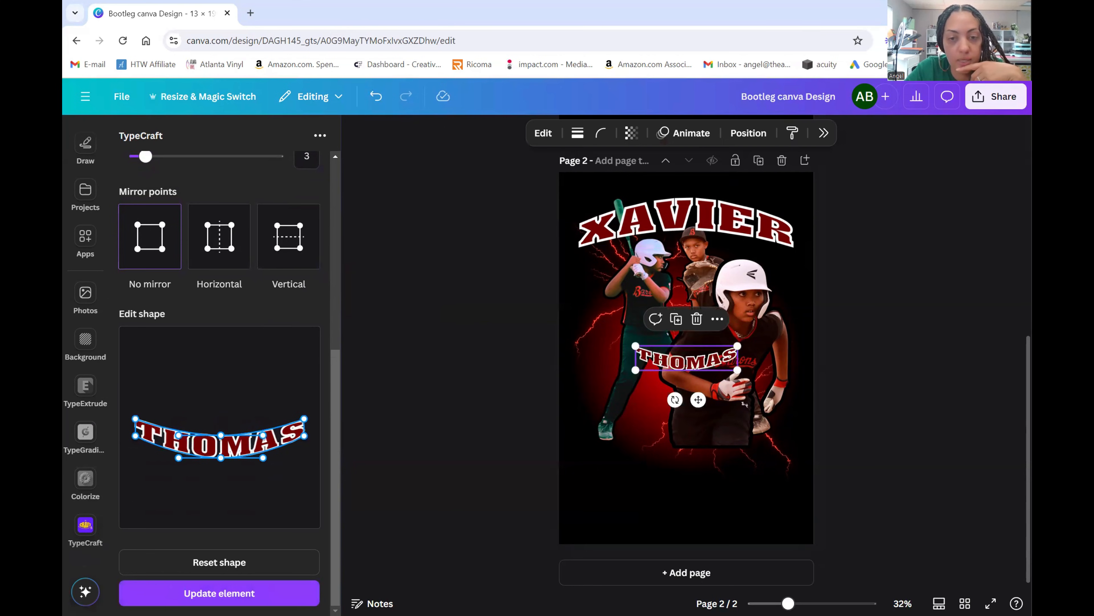
pyautogui.moveTo(686, 362); pyautogui.dragTo(804, 466)
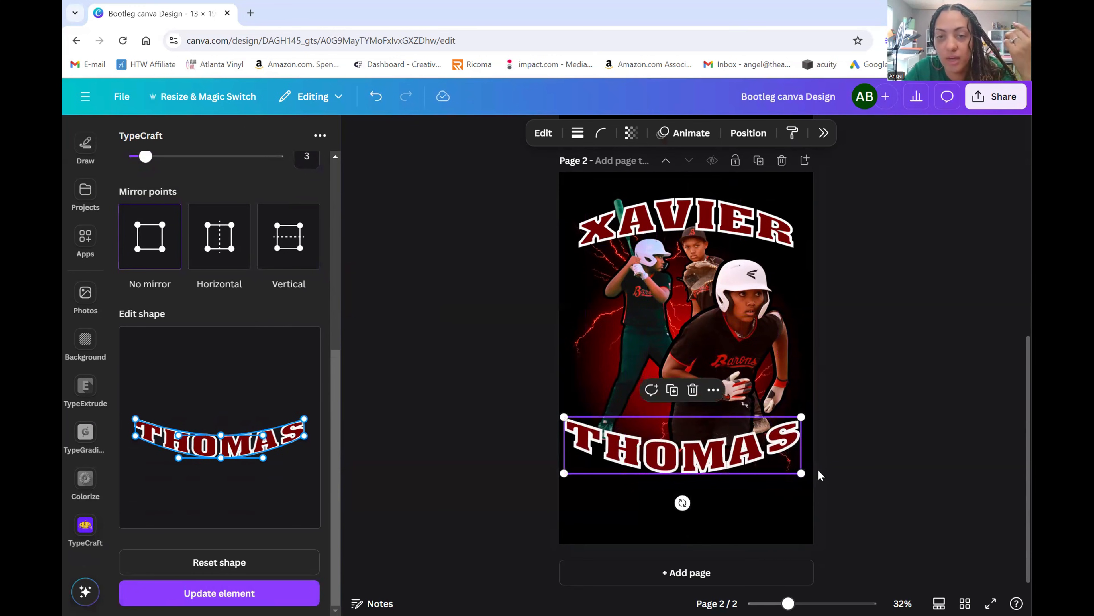
pyautogui.moveTo(564, 419); pyautogui.dragTo(568, 420)
pyautogui.click(885, 419)
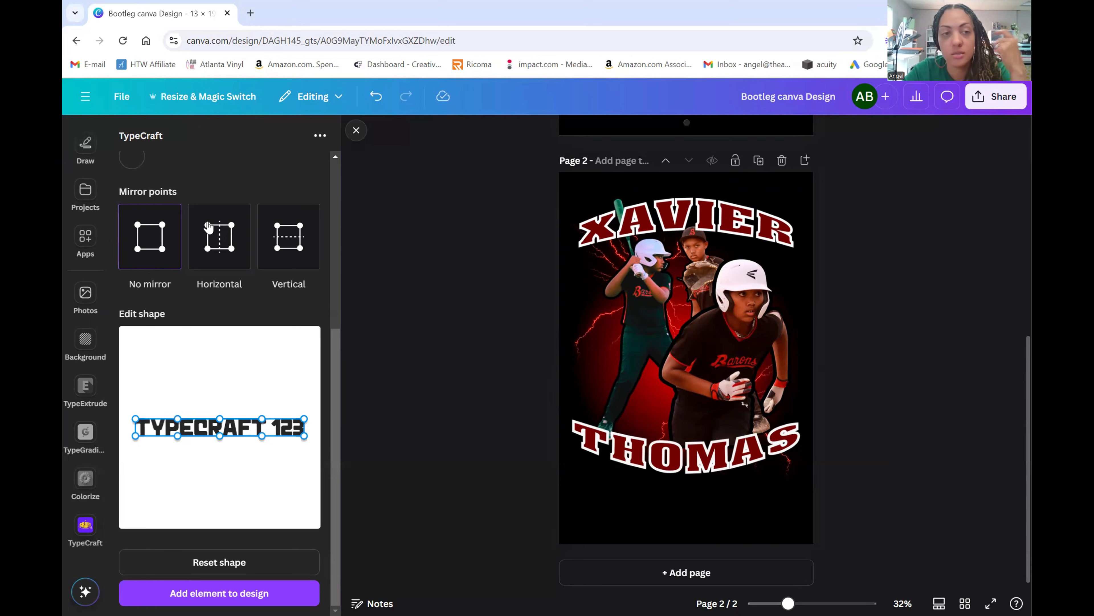
# - Add a white lightning graphic from an Elements search and move it over the players
pyautogui.scroll(5, 95, 172)
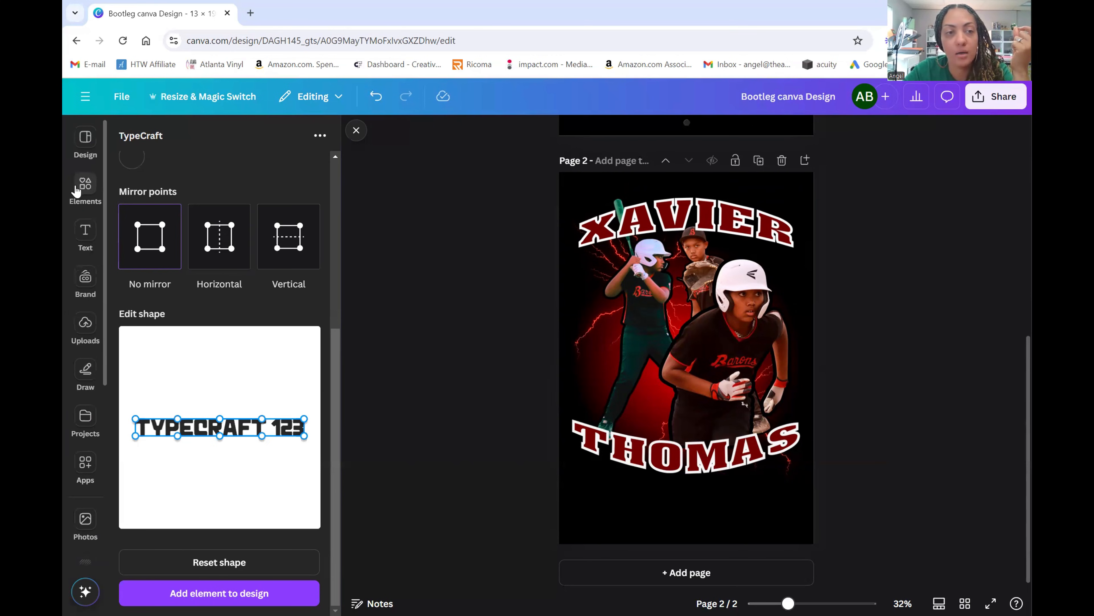
pyautogui.click(88, 190)
pyautogui.click(294, 138)
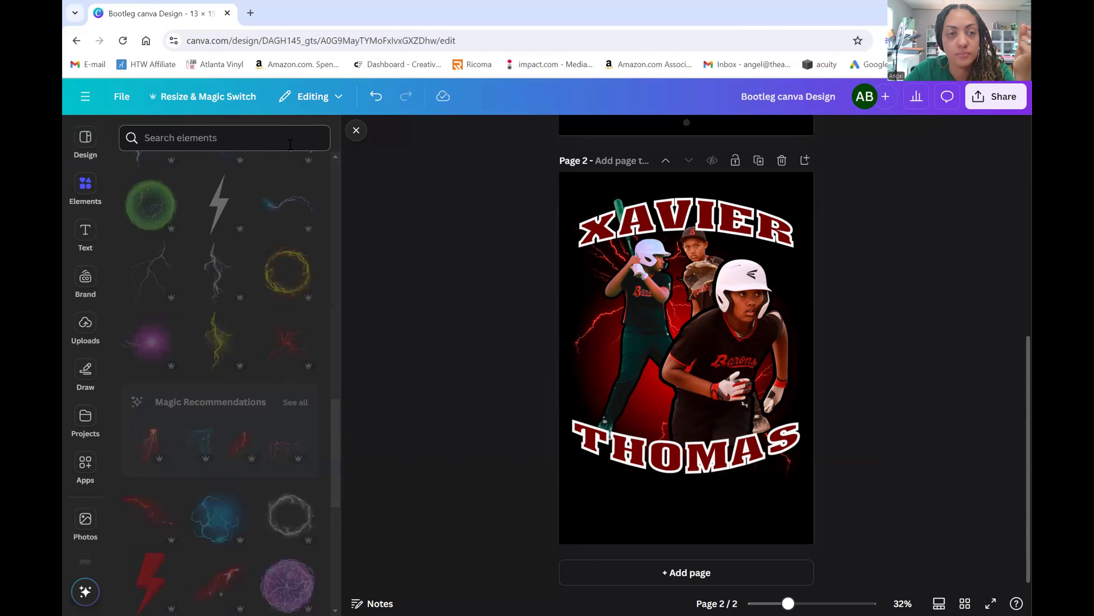
pyautogui.click(290, 142)
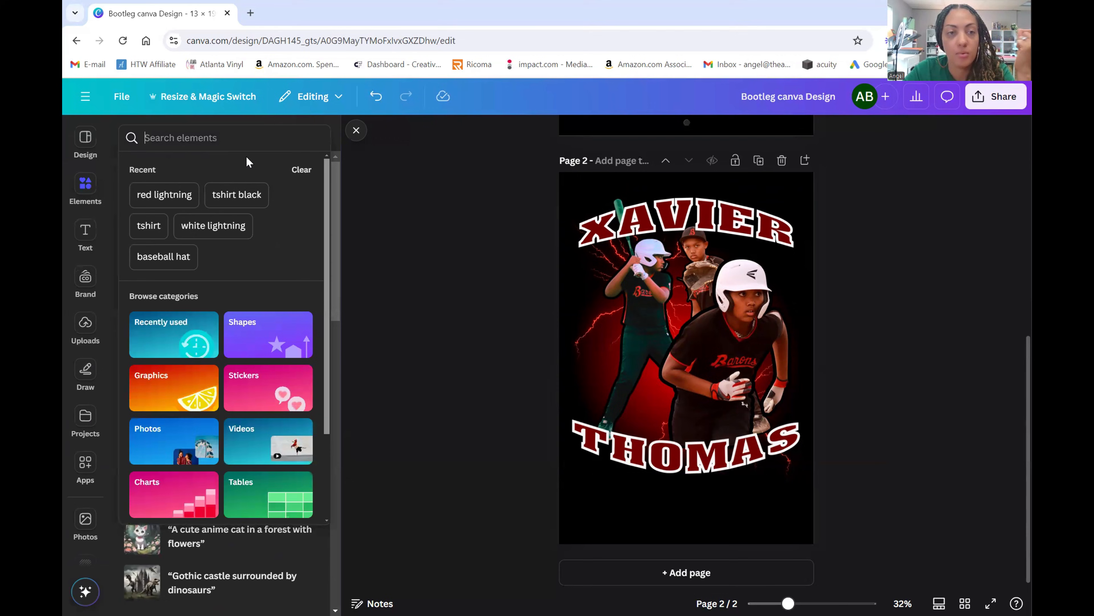
pyautogui.click(243, 225)
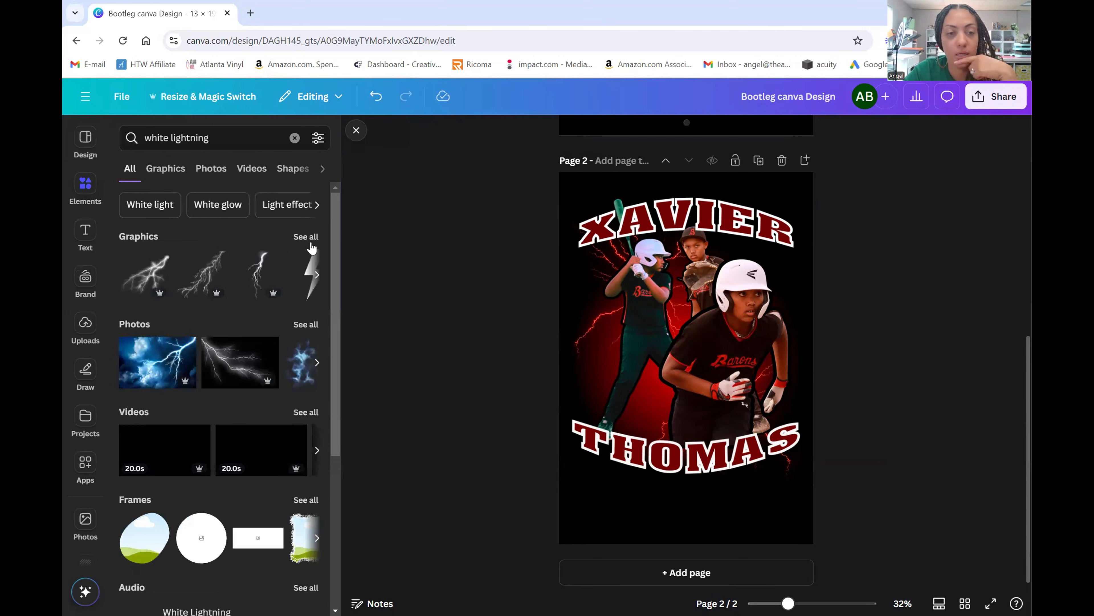
pyautogui.click(300, 238)
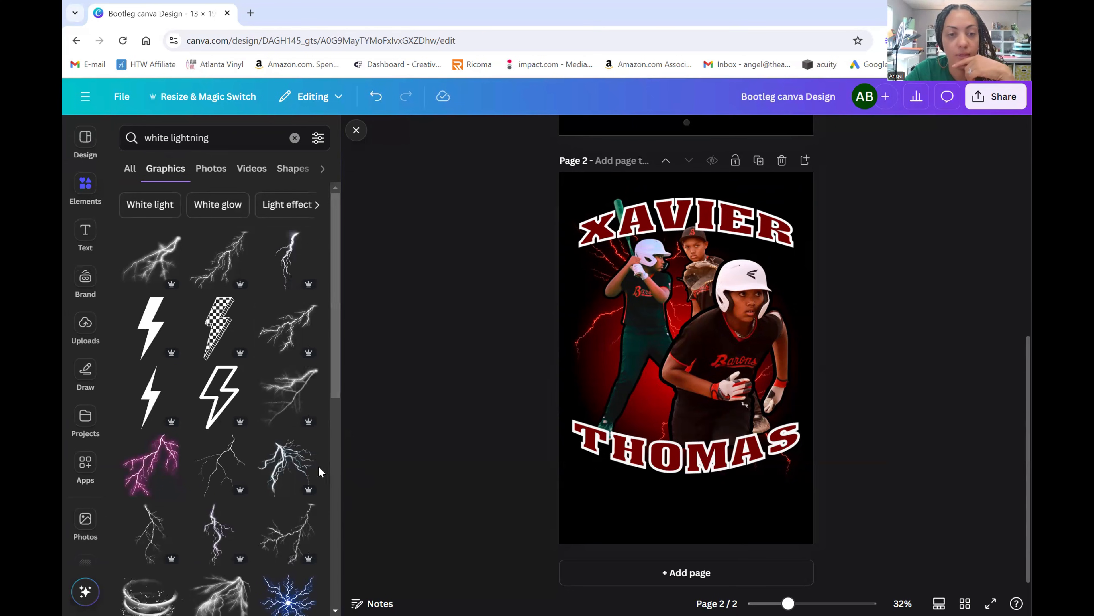
pyautogui.click(300, 463)
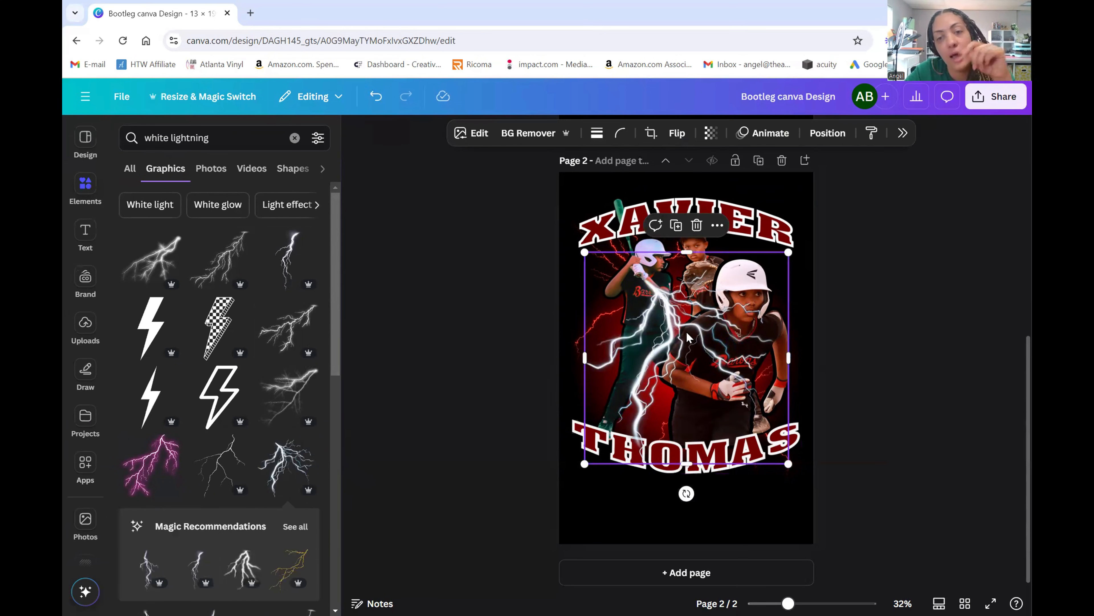
pyautogui.moveTo(685, 336); pyautogui.dragTo(667, 288)
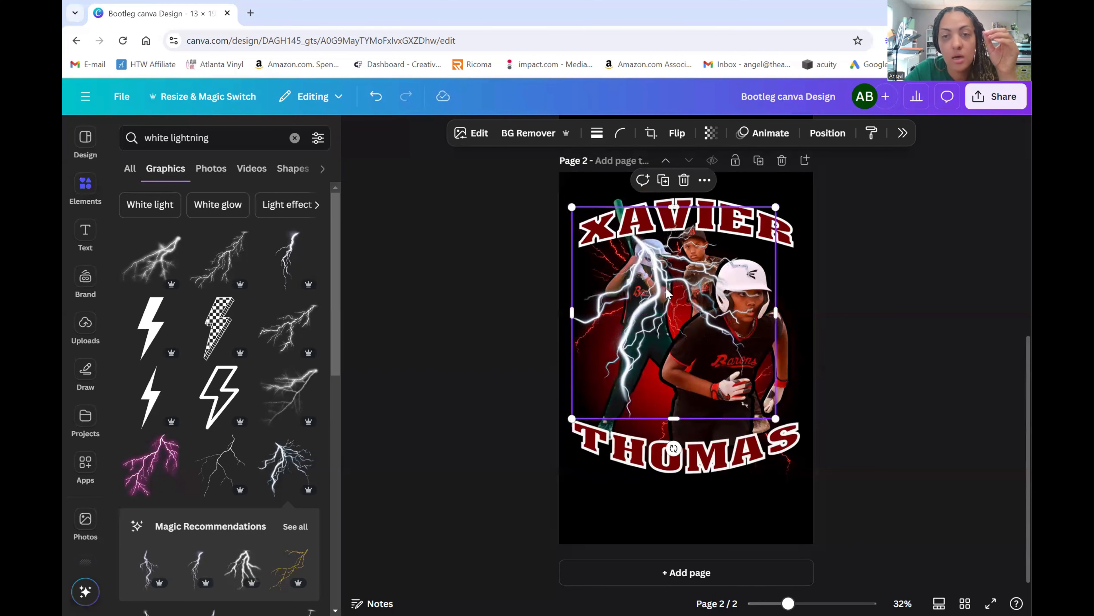
# - Send the white lightning back three layers so it sits behind the batter and catcher
pyautogui.click(887, 311)
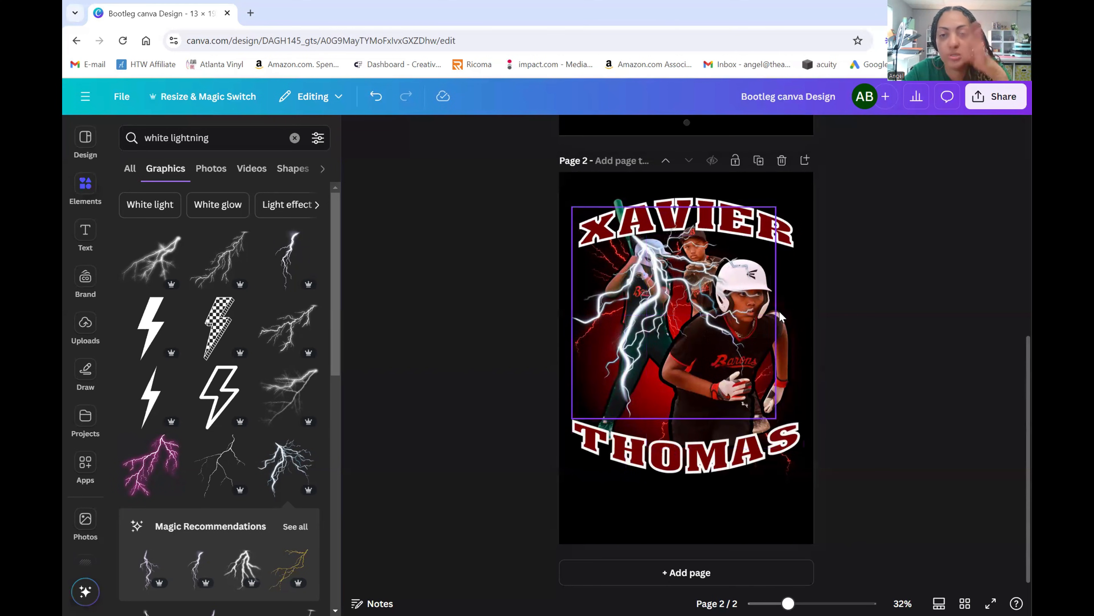
pyautogui.click(686, 291)
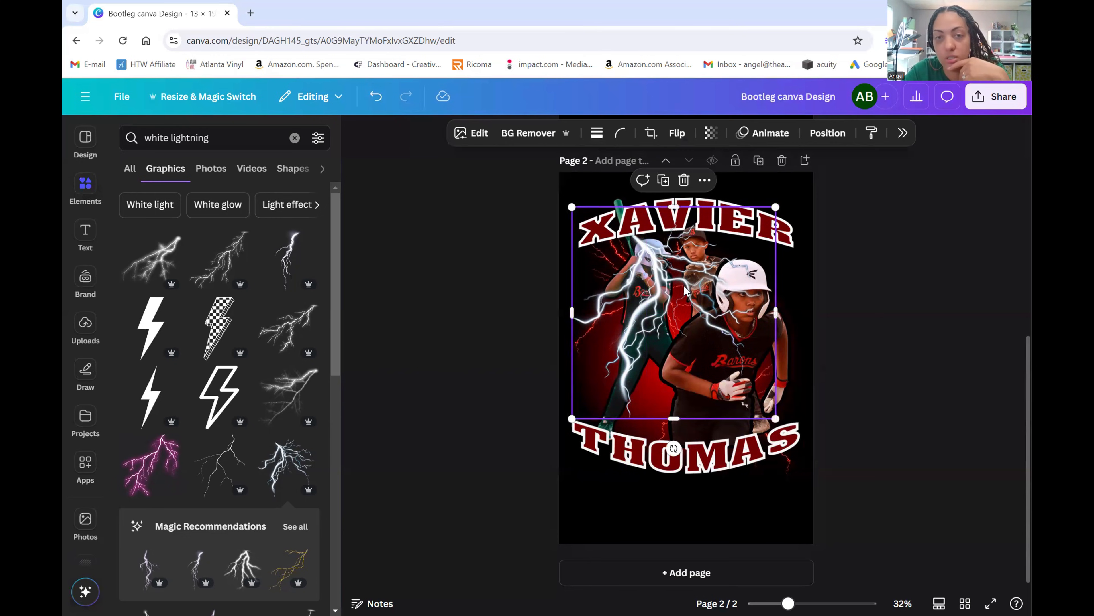
pyautogui.click(827, 133)
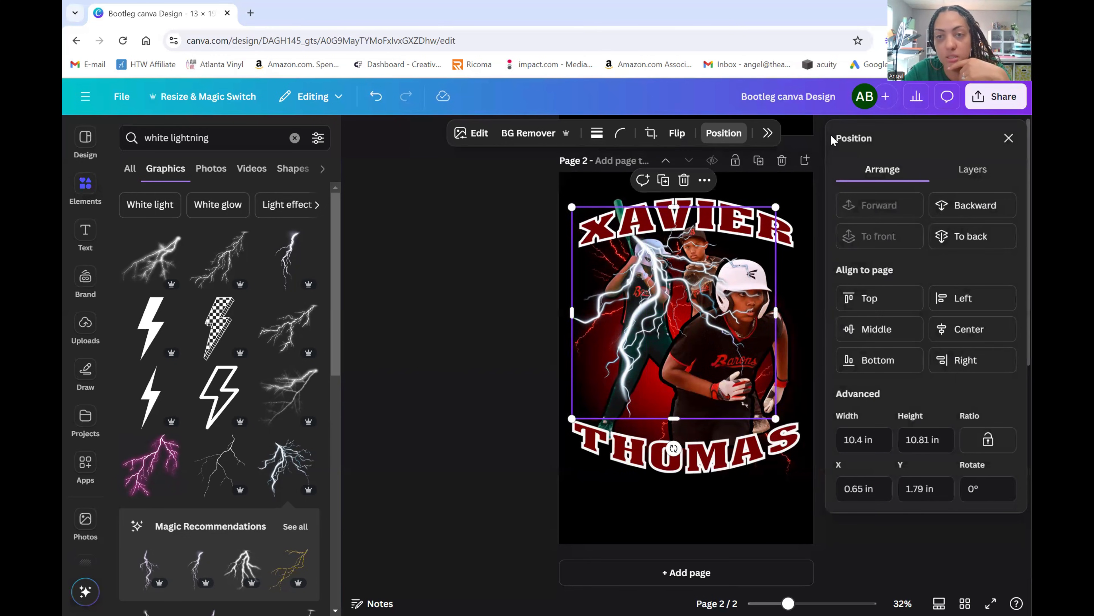
pyautogui.click(995, 211)
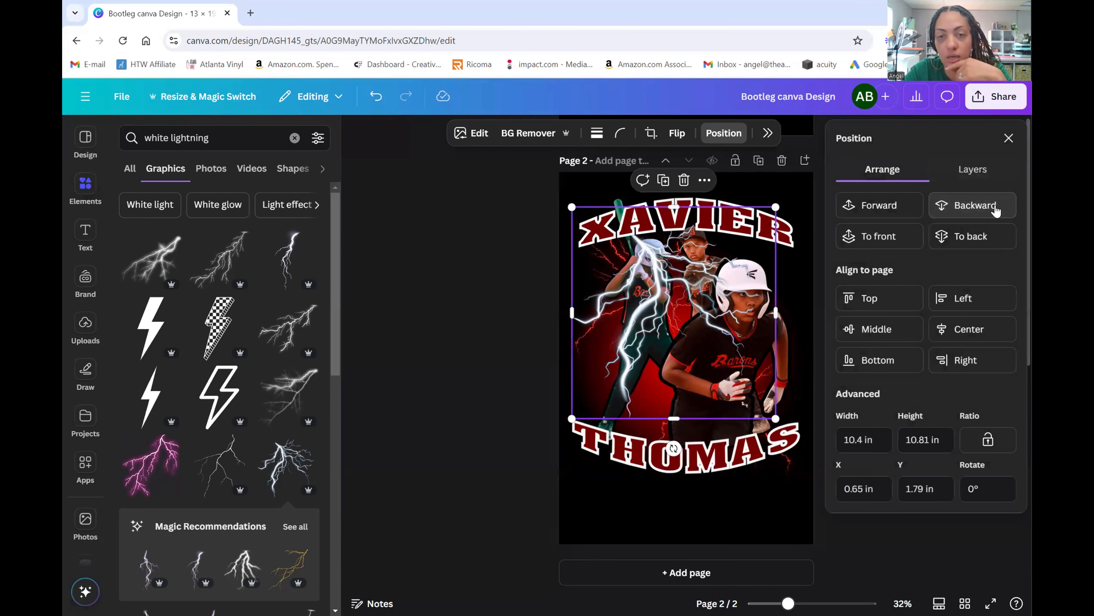
pyautogui.click(995, 210)
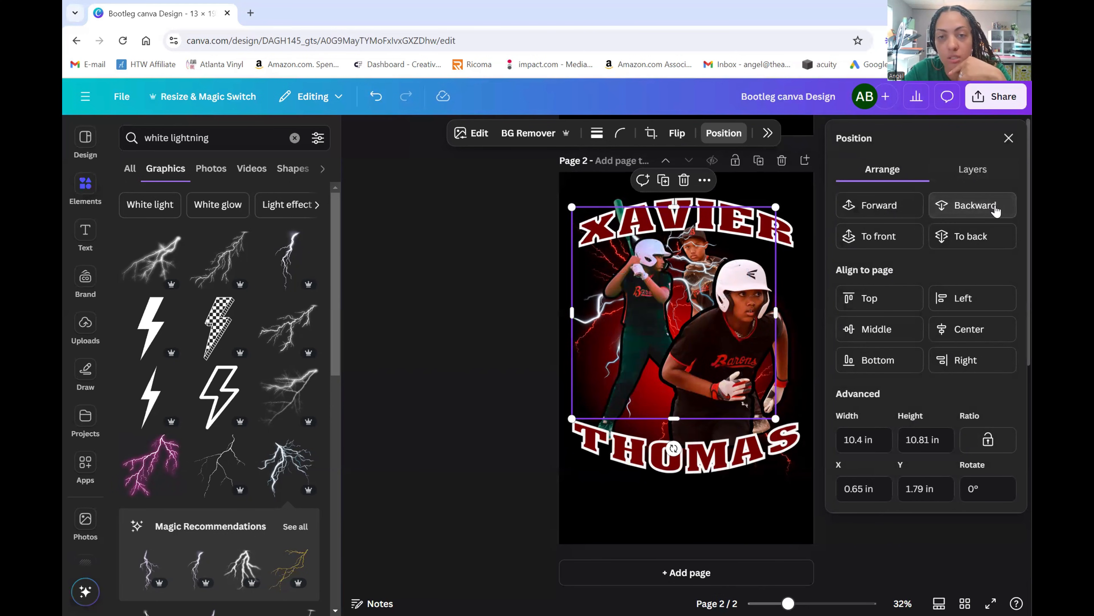
pyautogui.click(995, 210)
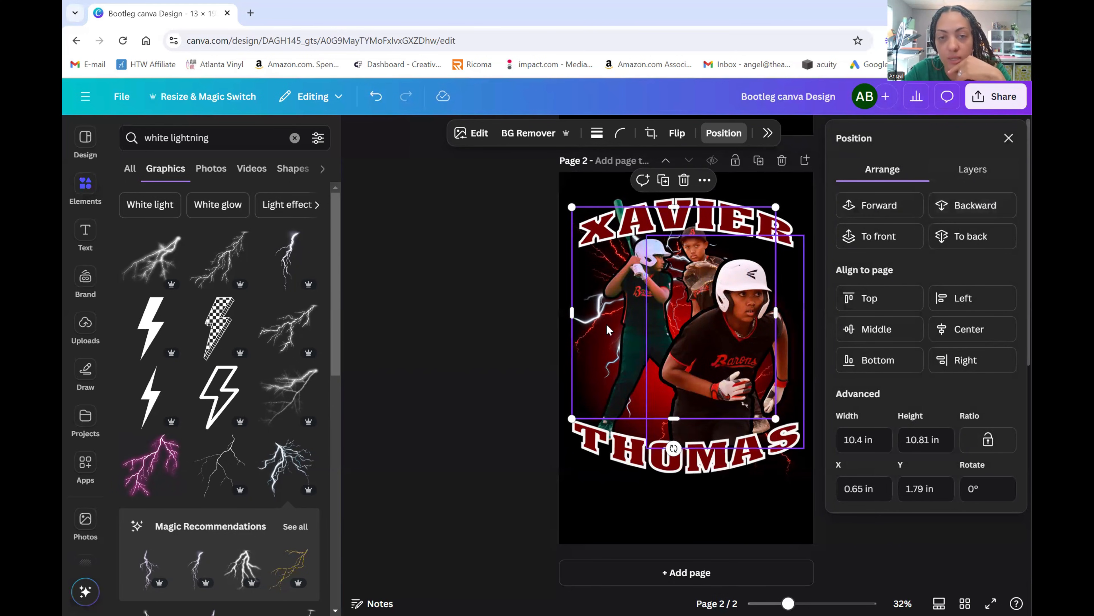
# - Duplicate the lightning and flip it vertically and horizontally, placing it lower over the players
pyautogui.click(665, 181)
pyautogui.moveTo(683, 282); pyautogui.dragTo(738, 345)
pyautogui.click(685, 136)
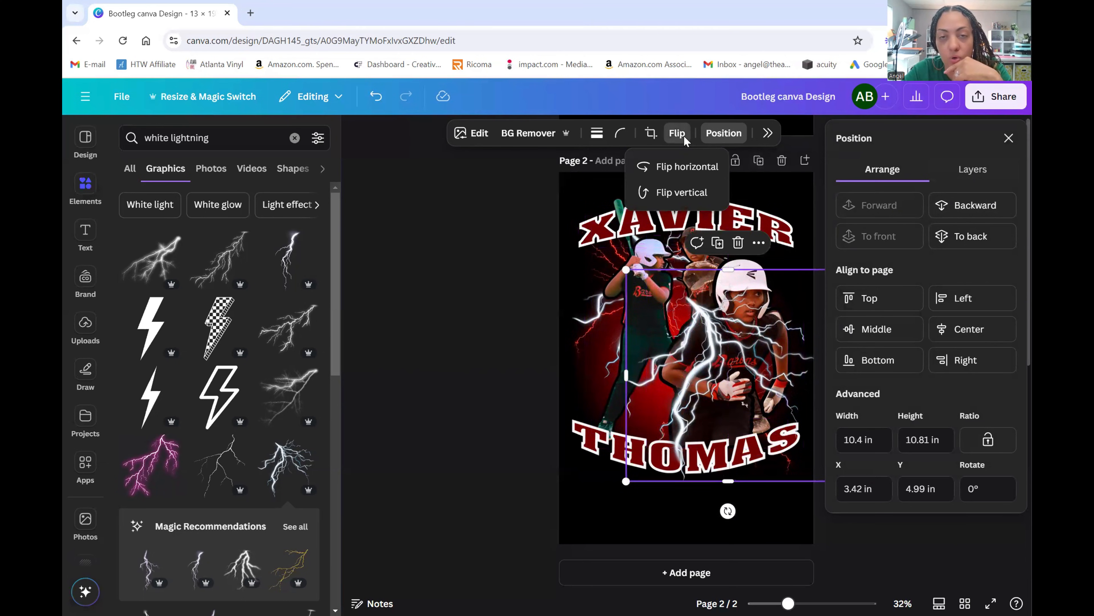
pyautogui.click(682, 192)
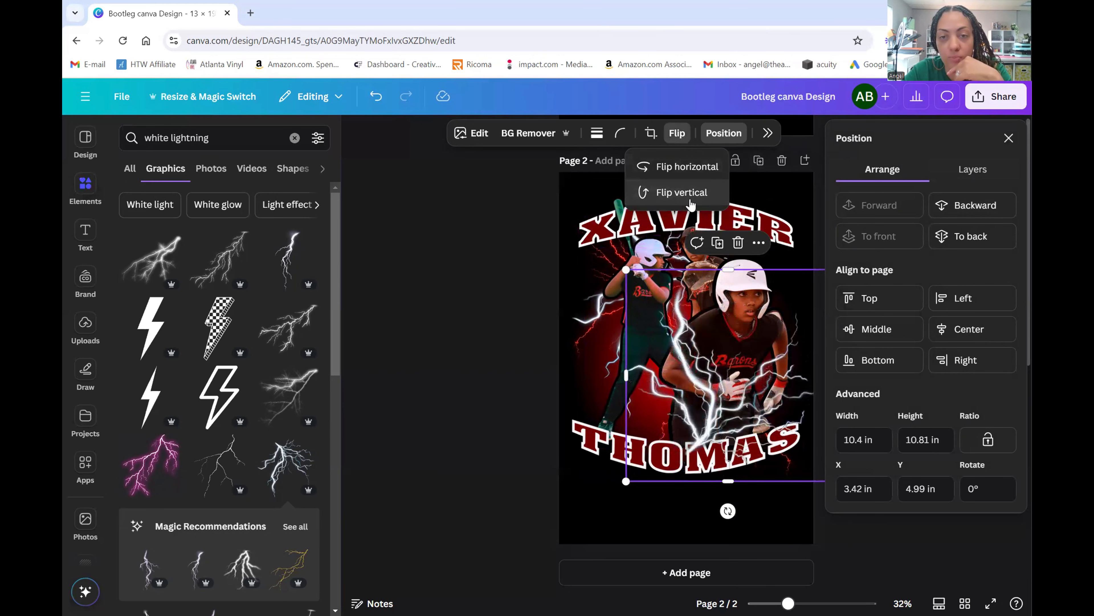
pyautogui.moveTo(709, 408)
pyautogui.mouseDown()
pyautogui.moveTo(690, 406)
pyautogui.moveTo(714, 409)
pyautogui.moveTo(706, 415)
pyautogui.mouseUp()
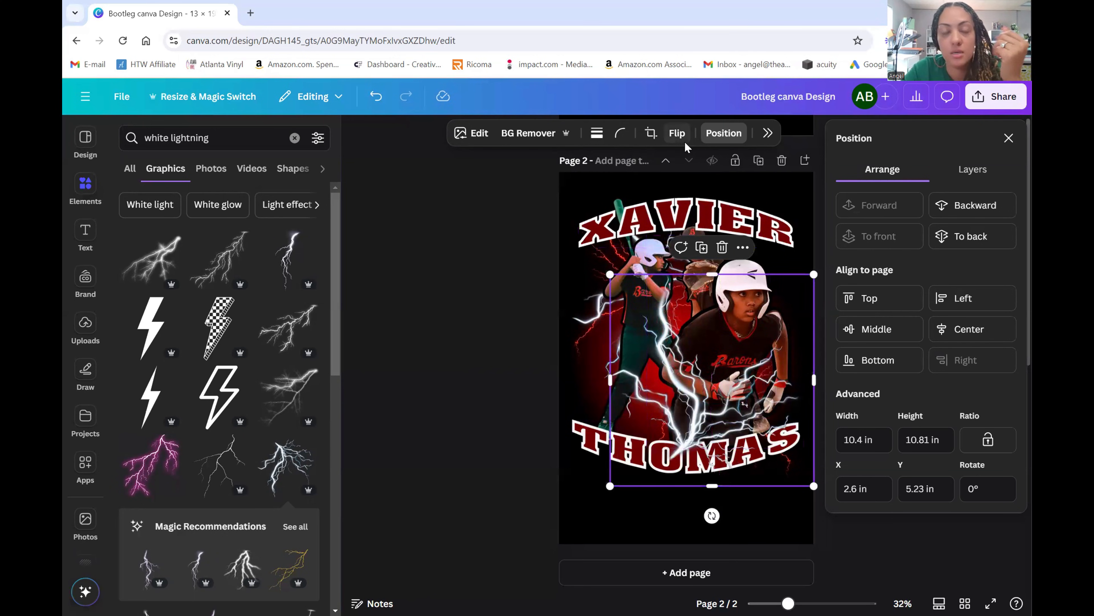
pyautogui.click(677, 133)
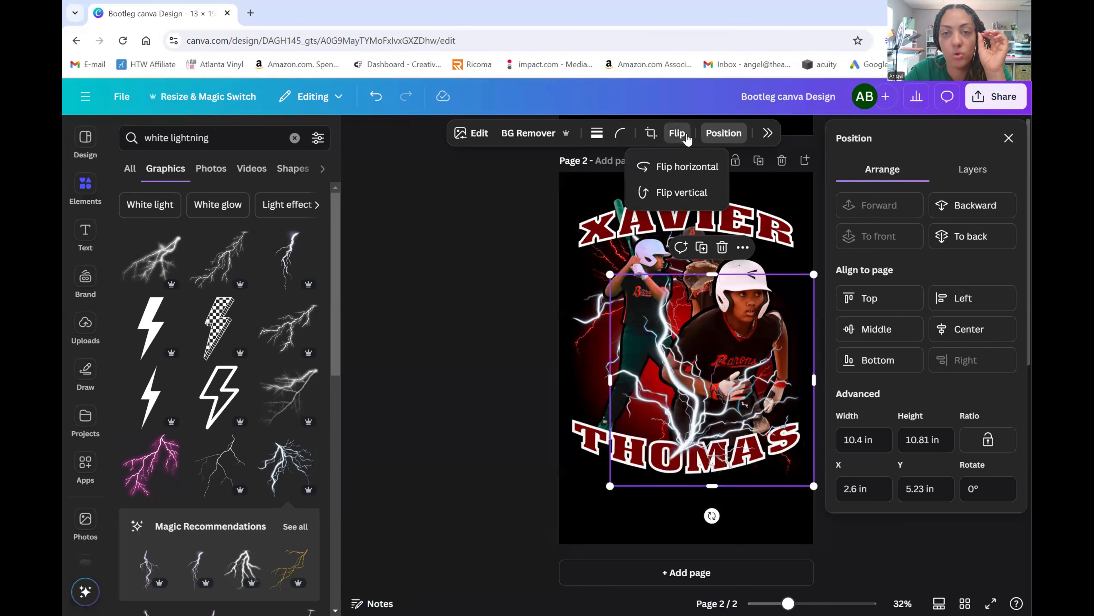
pyautogui.click(687, 172)
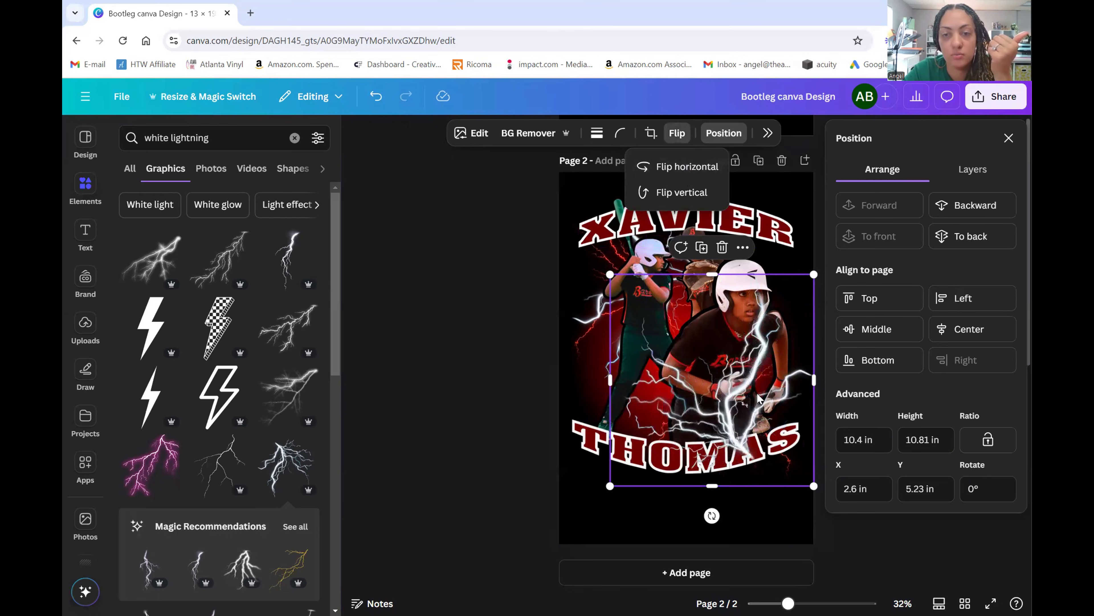
pyautogui.moveTo(749, 397); pyautogui.dragTo(731, 384)
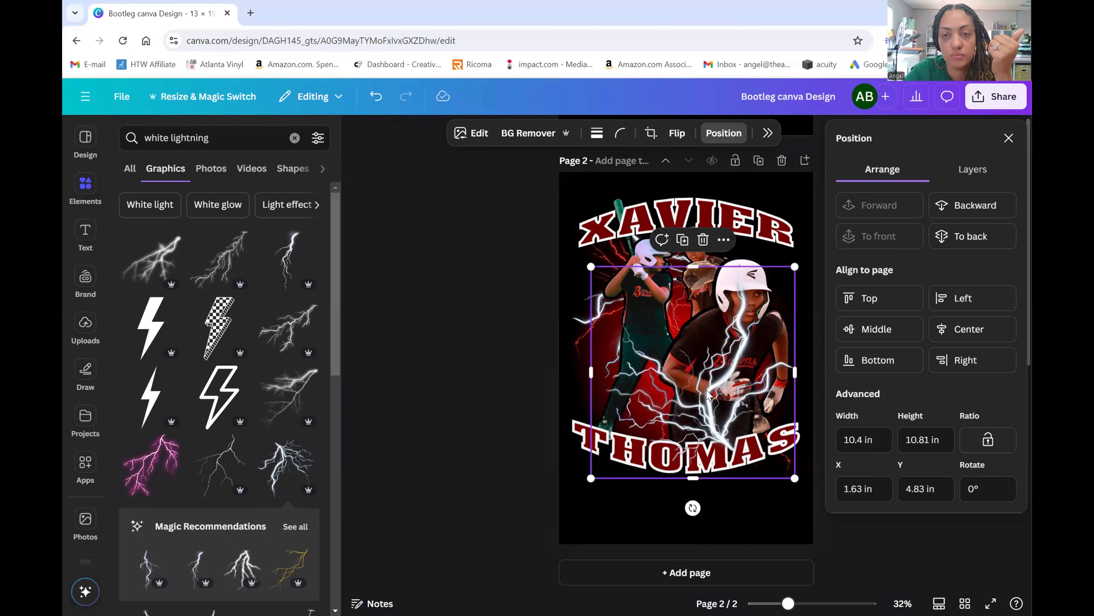
pyautogui.click(501, 379)
pyautogui.click(930, 364)
pyautogui.click(706, 389)
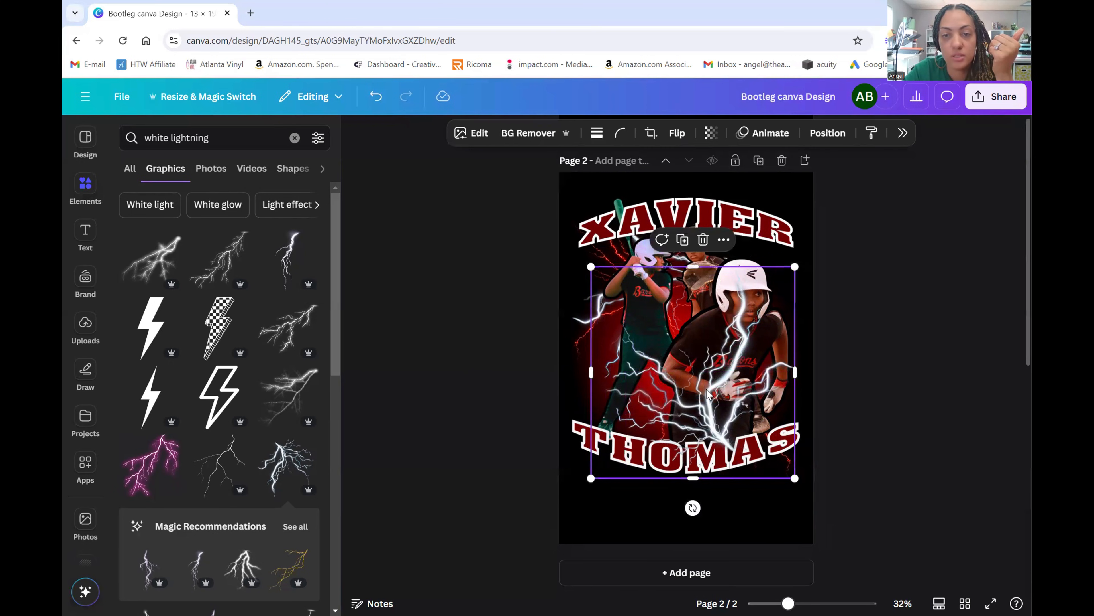
pyautogui.click(827, 133)
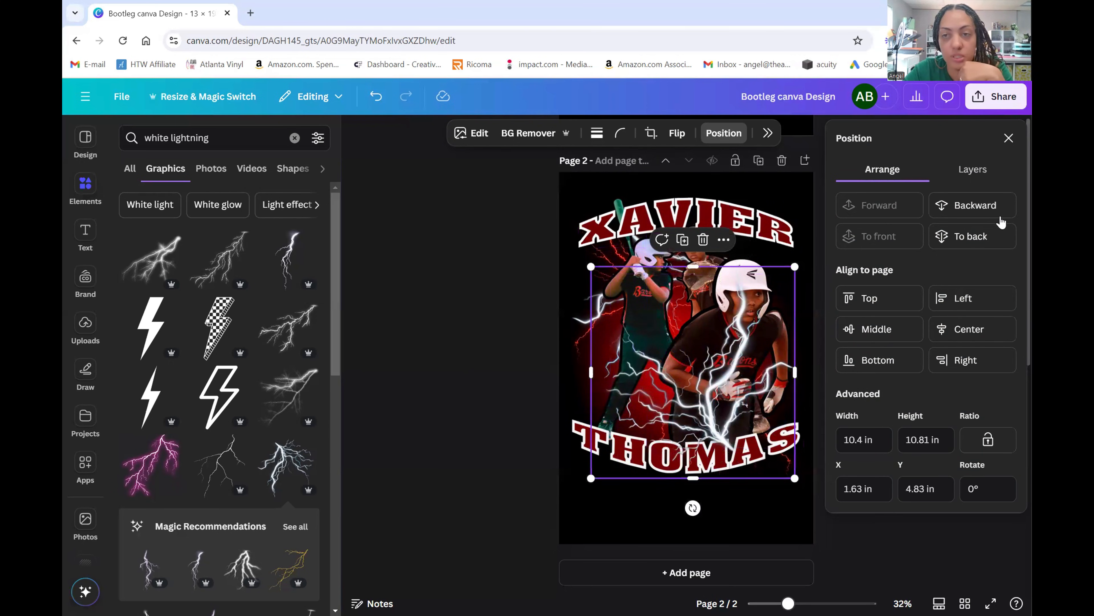
pyautogui.click(1000, 220)
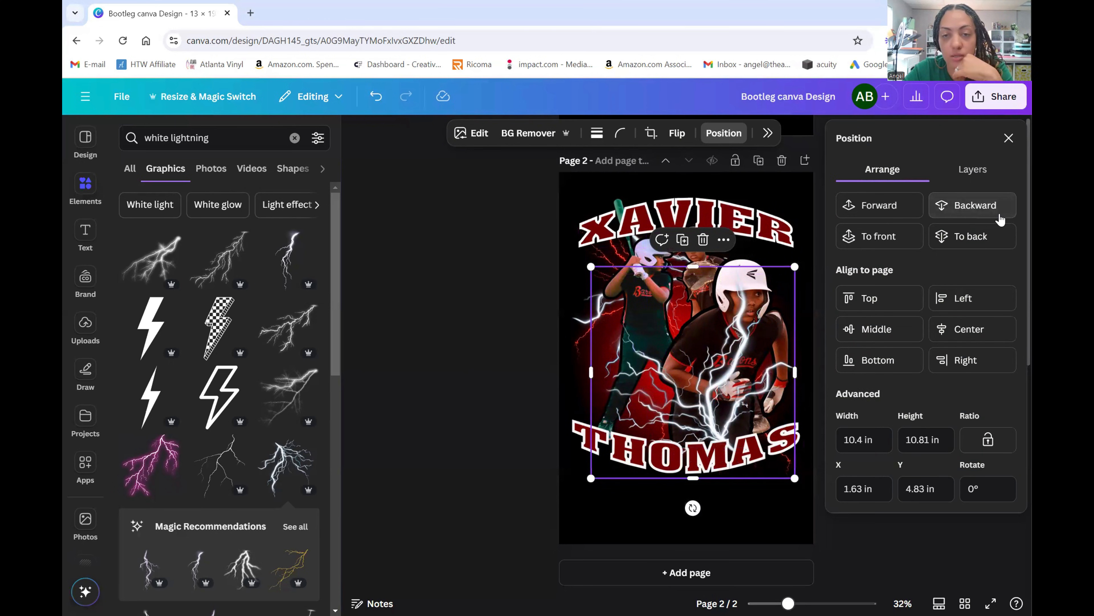
pyautogui.click(1000, 219)
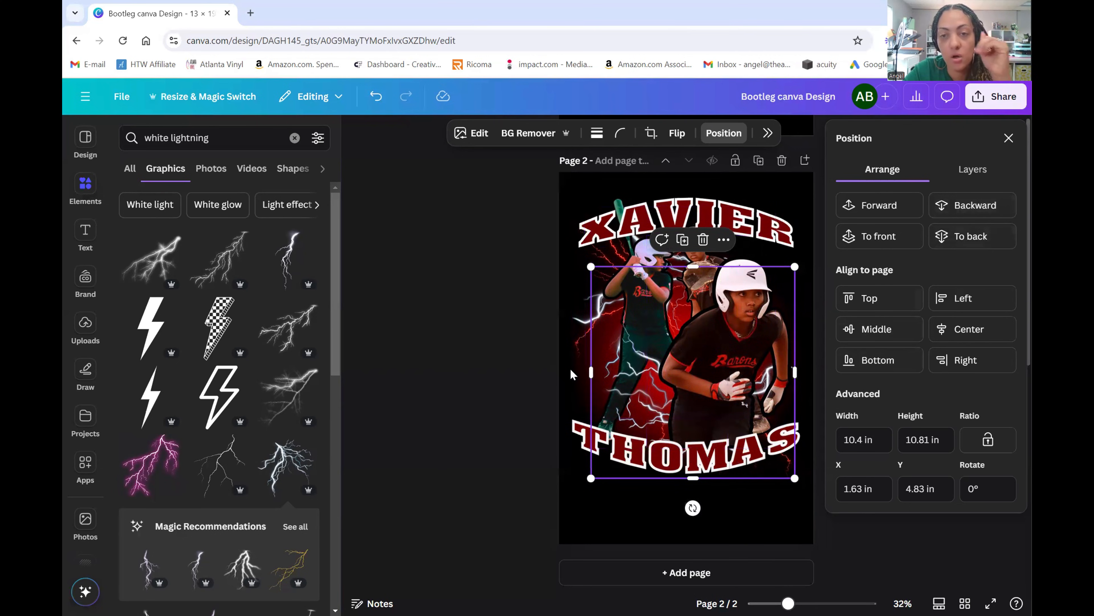
pyautogui.click(492, 346)
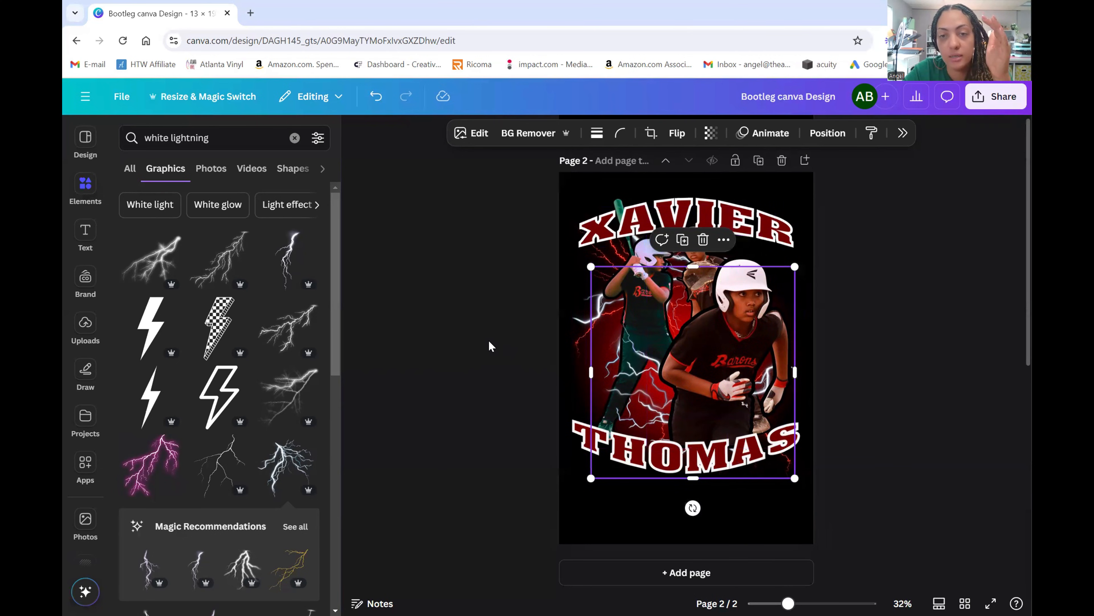
pyautogui.click(1014, 433)
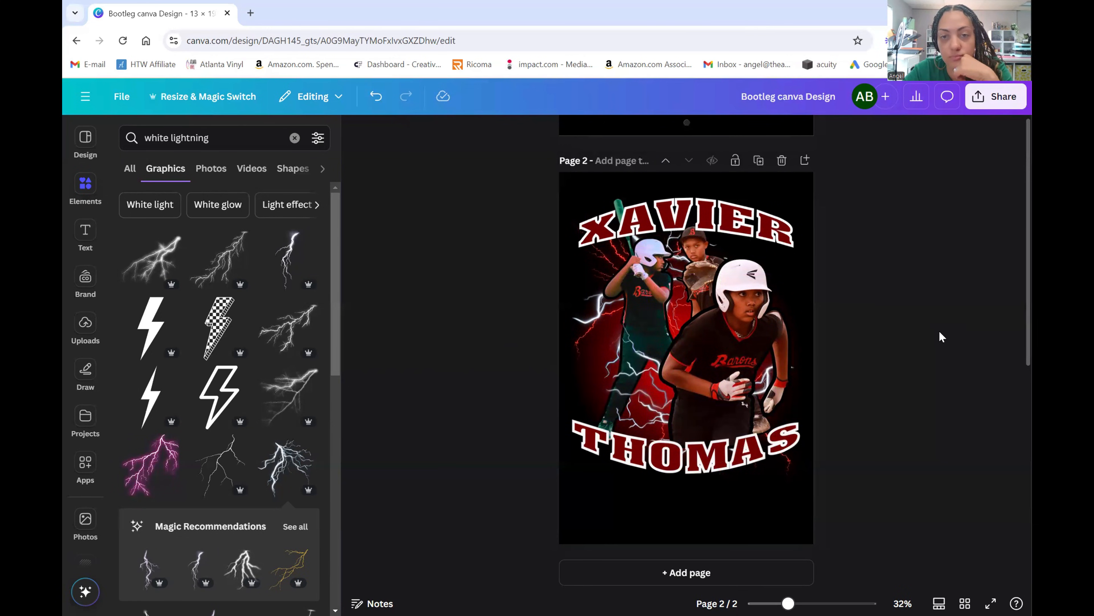
pyautogui.scroll(5, 938, 336)
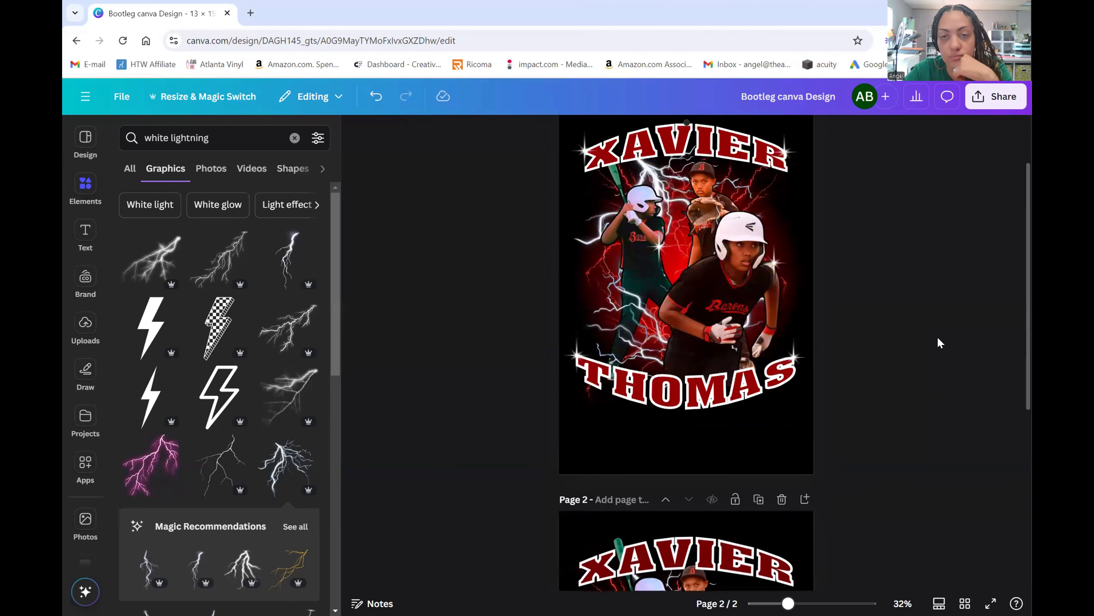
pyautogui.scroll(-5, 937, 337)
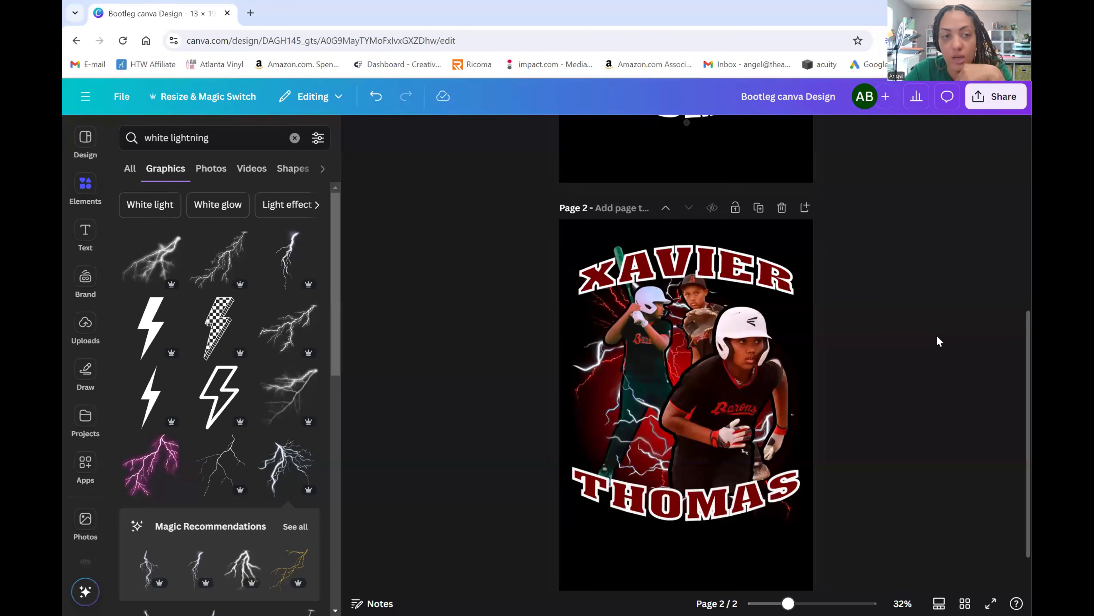
pyautogui.scroll(-1, 652, 345)
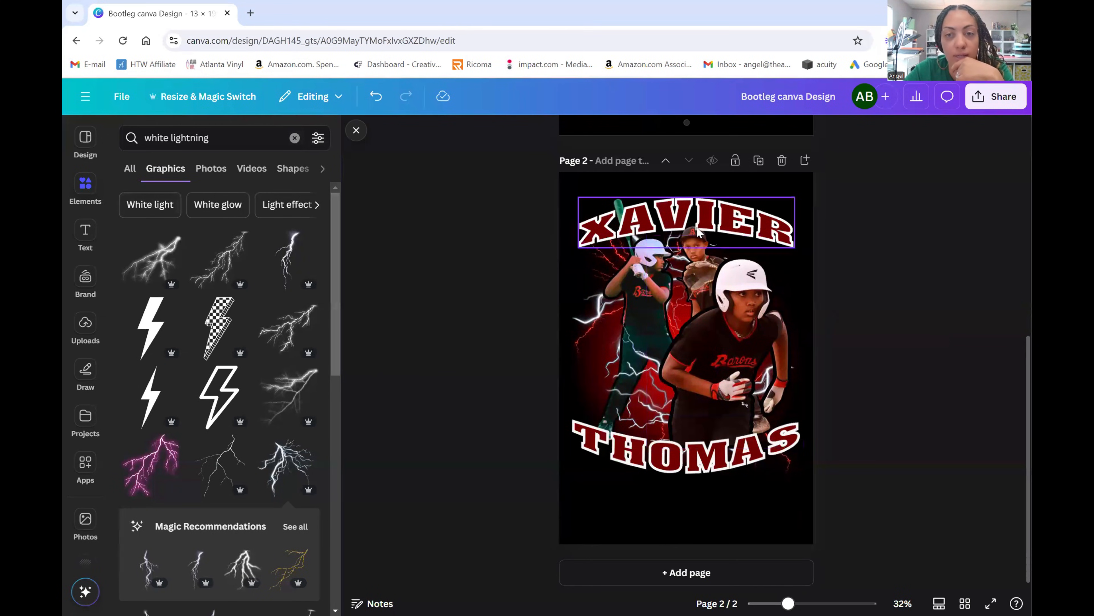
# - Add the recent red lightning graphic, shrink it slightly and place it over the front player's helmet
pyautogui.click(295, 137)
pyautogui.click(209, 244)
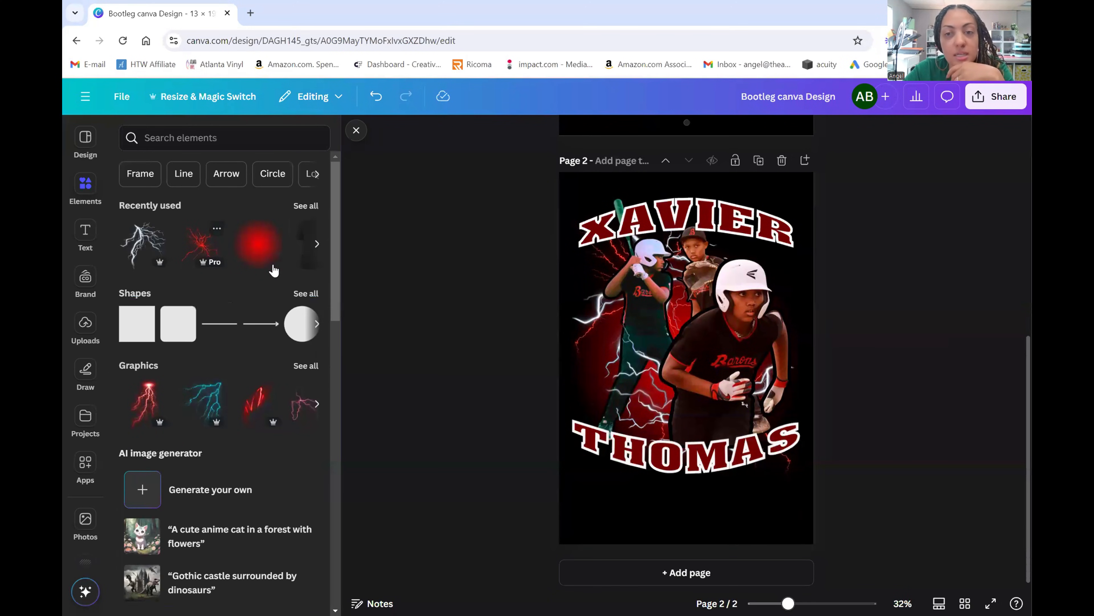
pyautogui.moveTo(727, 328); pyautogui.dragTo(744, 262)
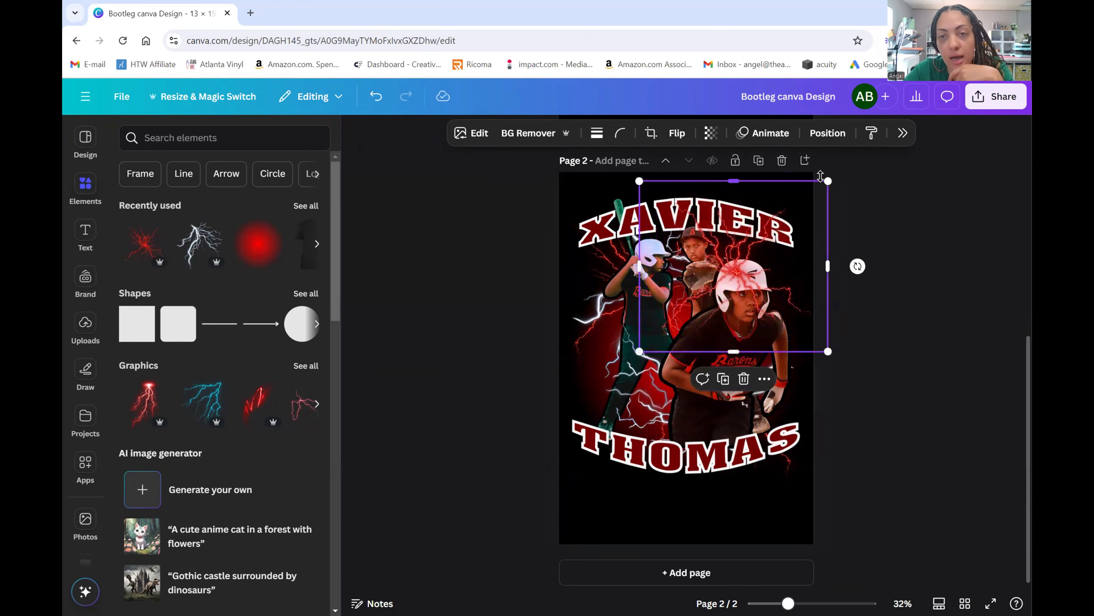
pyautogui.moveTo(827, 181); pyautogui.dragTo(798, 208)
pyautogui.moveTo(744, 282); pyautogui.dragTo(766, 259)
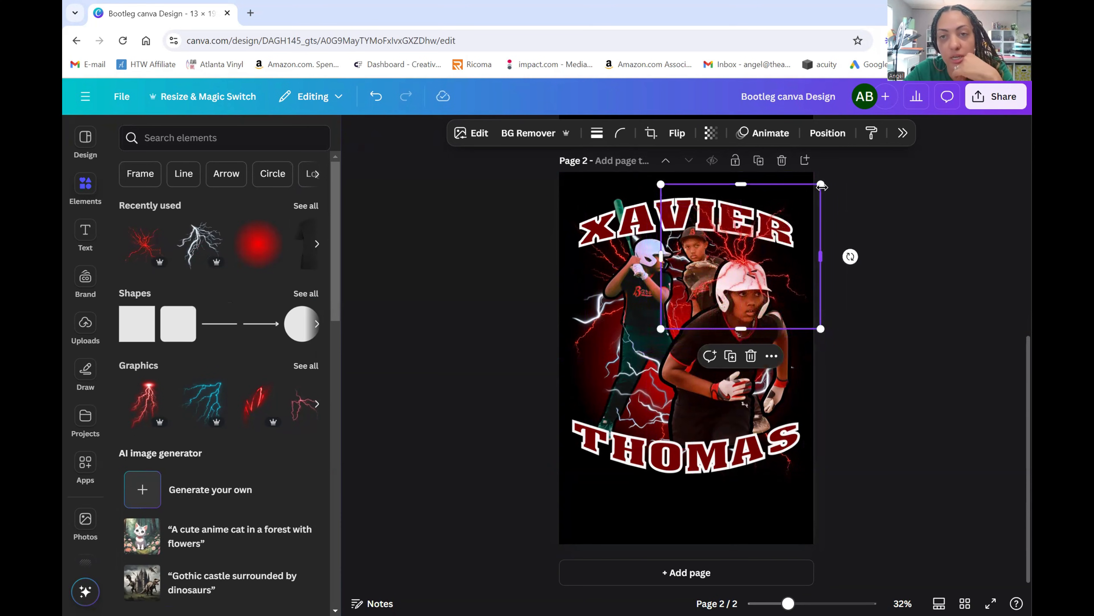
# - Move the red lightning behind the front player
pyautogui.click(827, 133)
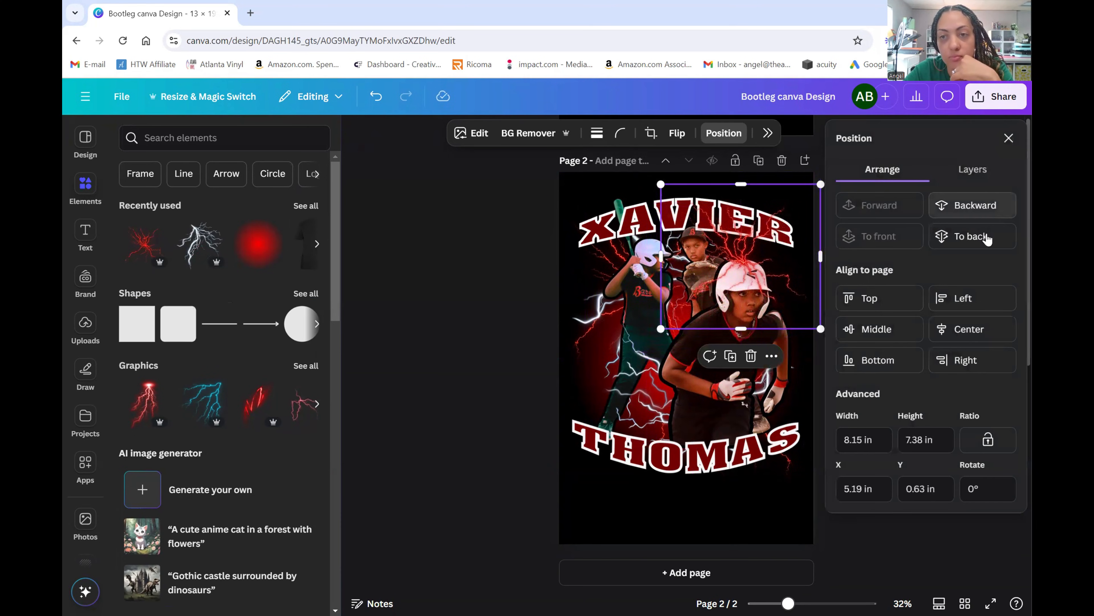
pyautogui.click(975, 236)
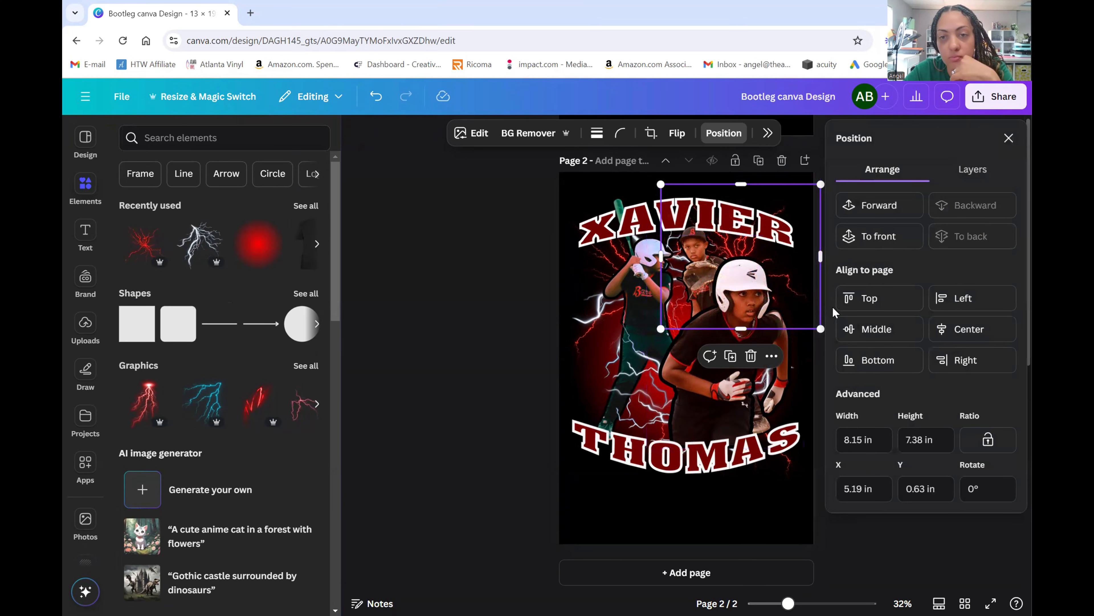
pyautogui.click(416, 342)
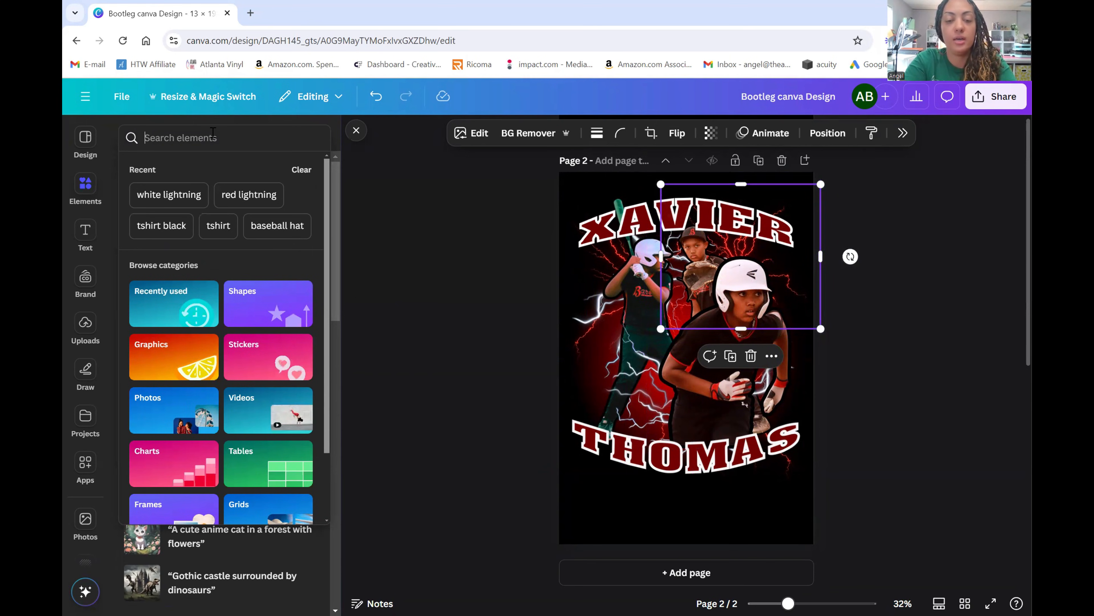
# - Add a white sparkle star graphic from a 'WHITE STAR LIGHT' search
pyautogui.write('WHIT')
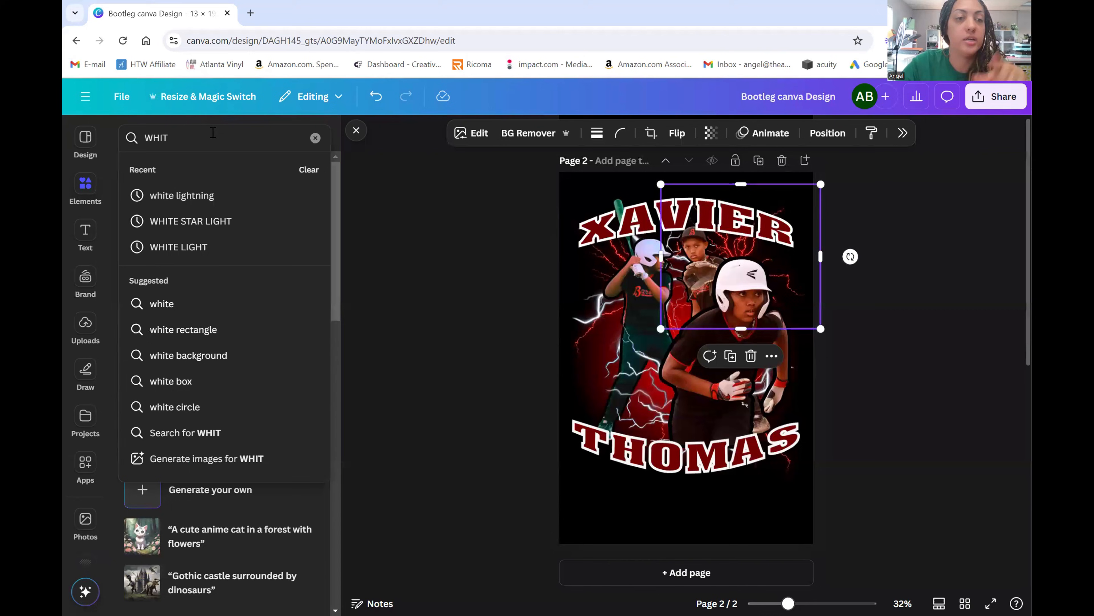
pyautogui.click(210, 222)
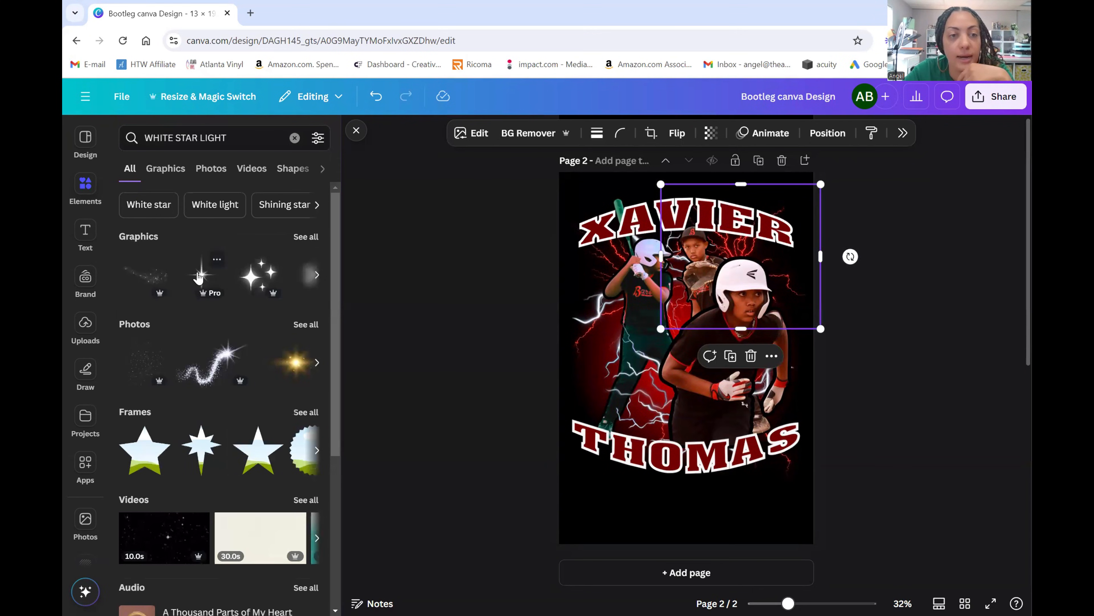
pyautogui.click(199, 275)
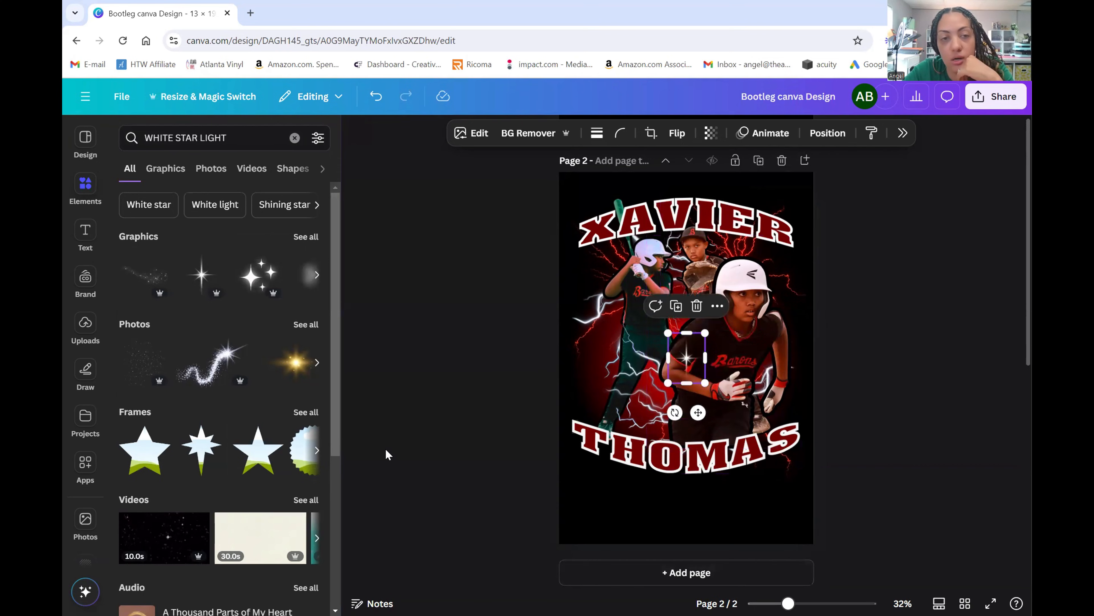
pyautogui.click(393, 431)
pyautogui.click(357, 143)
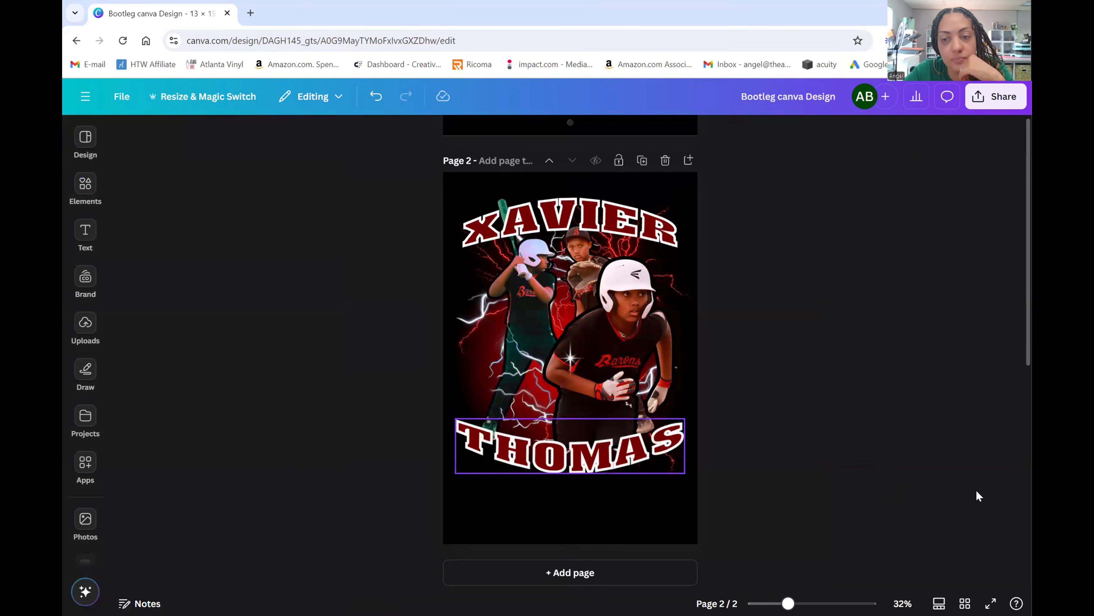
pyautogui.moveTo(788, 603); pyautogui.dragTo(806, 603)
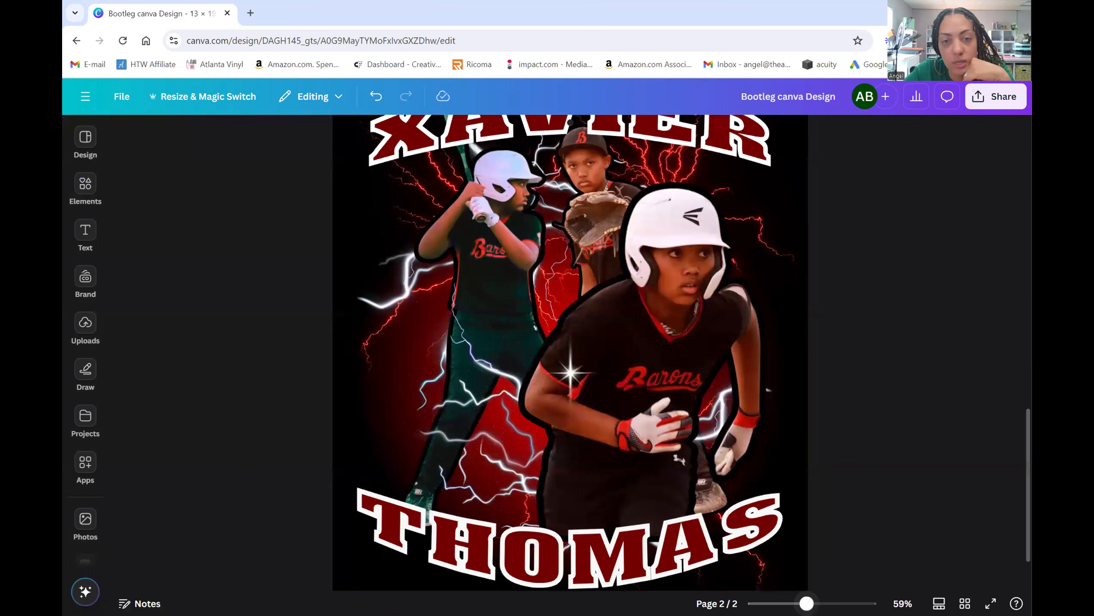
pyautogui.keyDown('ctrl'); pyautogui.scroll(2, 652, 469); pyautogui.keyUp('ctrl')
pyautogui.moveTo(569, 381); pyautogui.dragTo(308, 522)
pyautogui.scroll(-1, 786, 286)
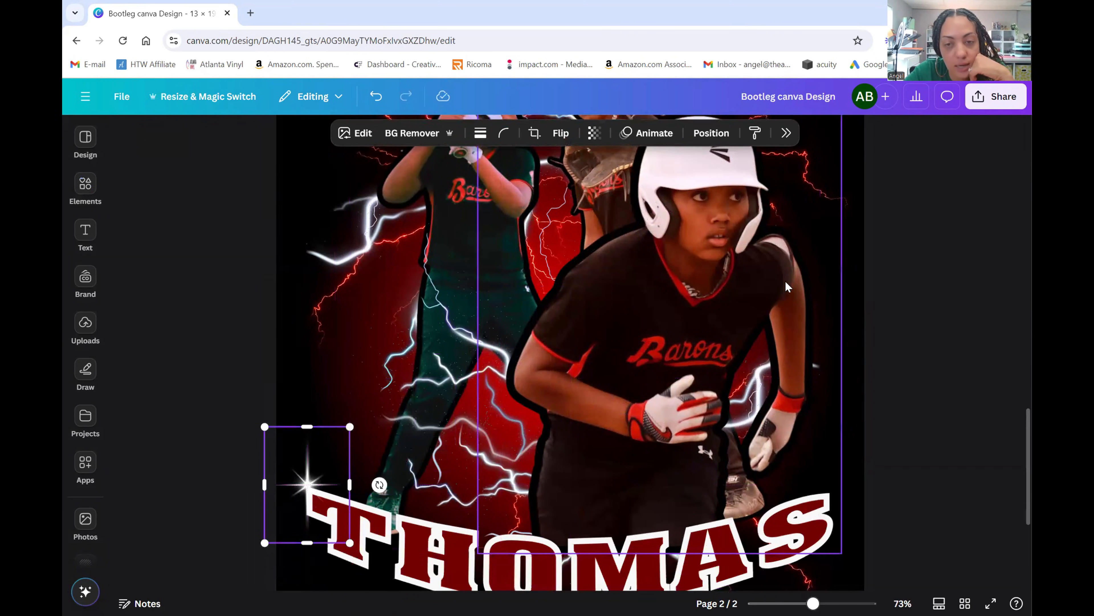
pyautogui.scroll(-2, 786, 287)
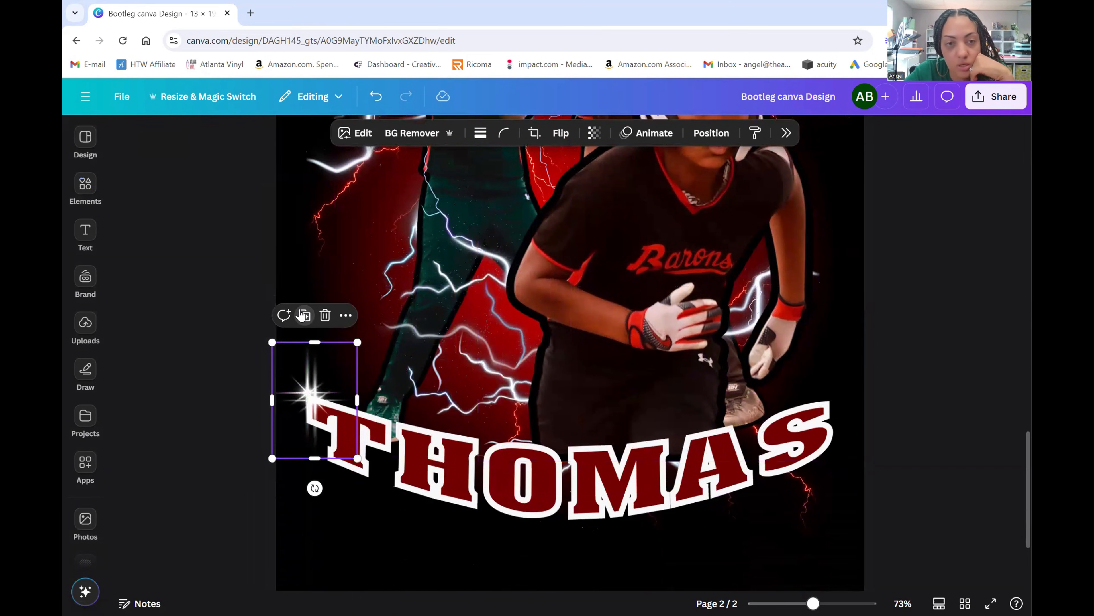
pyautogui.click(303, 316)
pyautogui.moveTo(327, 401); pyautogui.dragTo(833, 405)
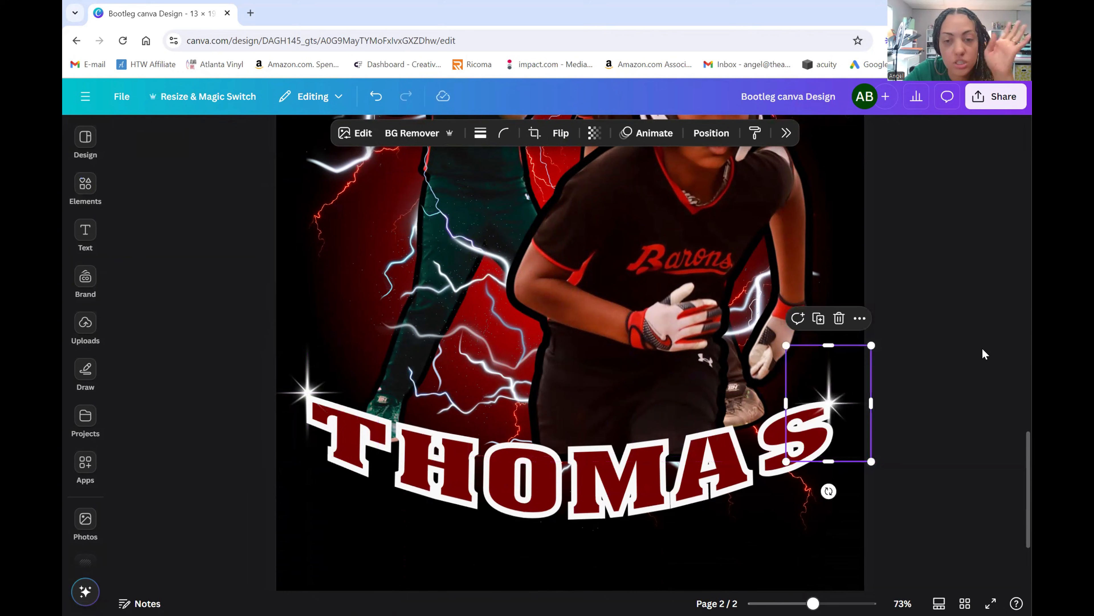
pyautogui.click(817, 327)
pyautogui.moveTo(845, 403); pyautogui.dragTo(326, 267)
pyautogui.scroll(2, 551, 341)
pyautogui.scroll(3, 552, 341)
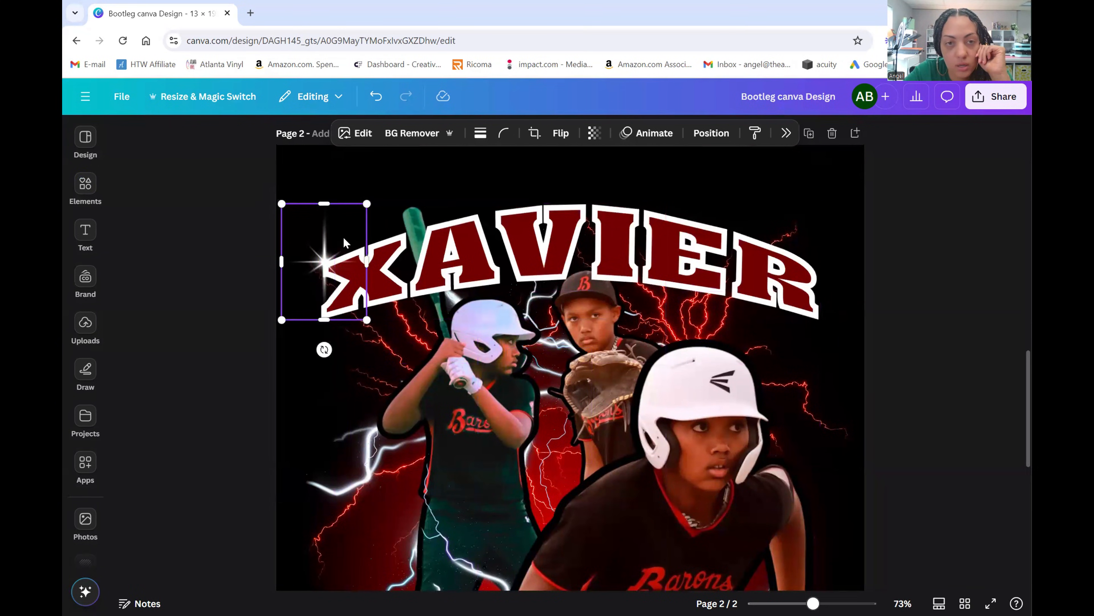
pyautogui.click(298, 258)
pyautogui.click(317, 258)
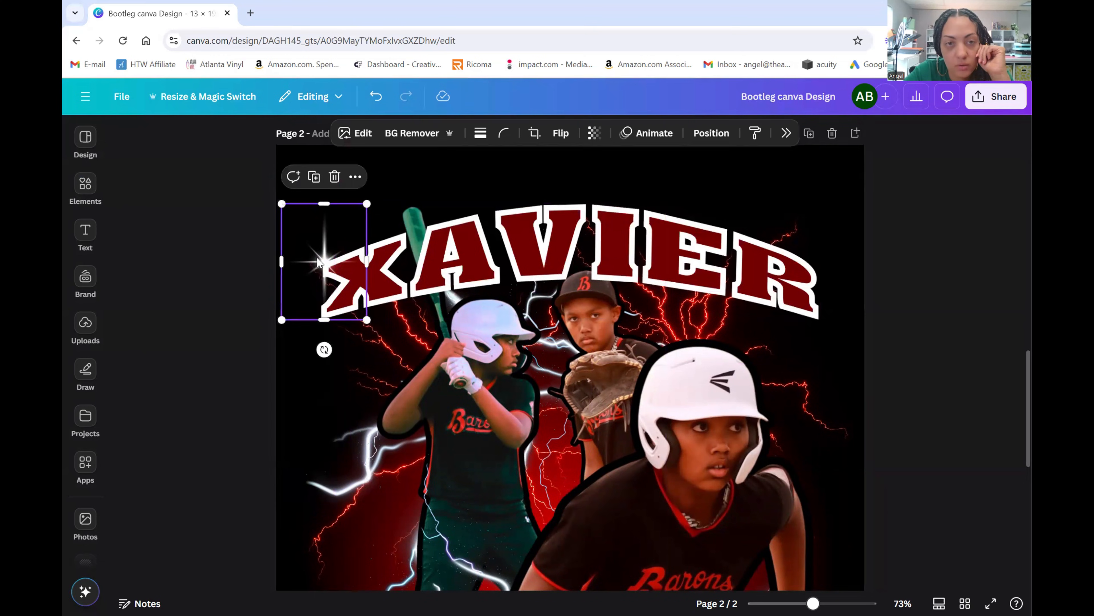
pyautogui.click(314, 178)
pyautogui.moveTo(343, 279); pyautogui.dragTo(816, 271)
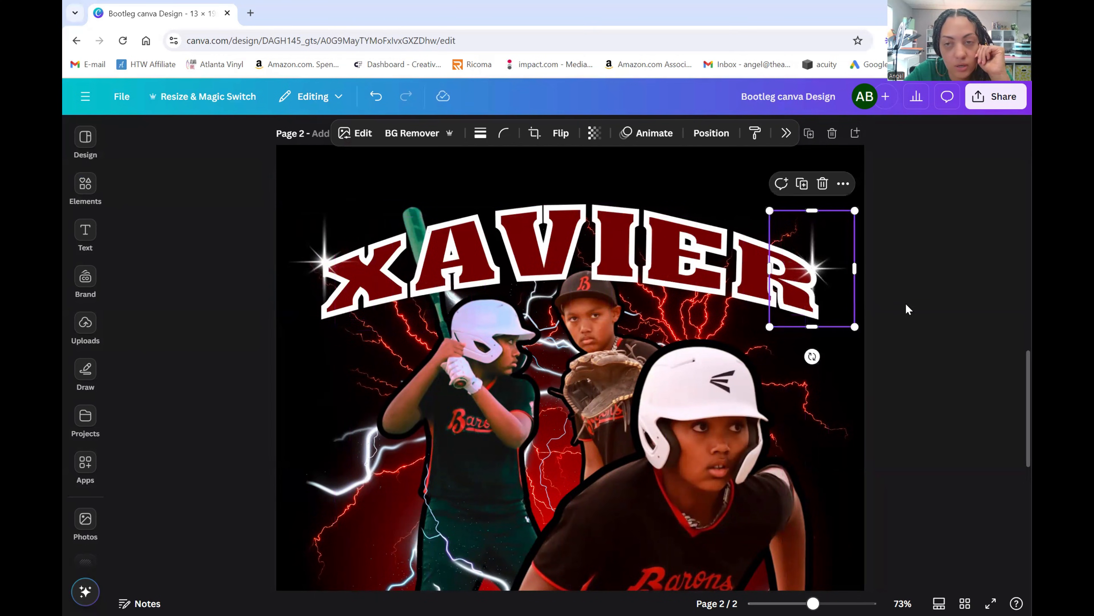
pyautogui.click(907, 306)
pyautogui.click(835, 269)
# - Add sparkle stars on the batter's chest and the front player's glove
pyautogui.click(803, 184)
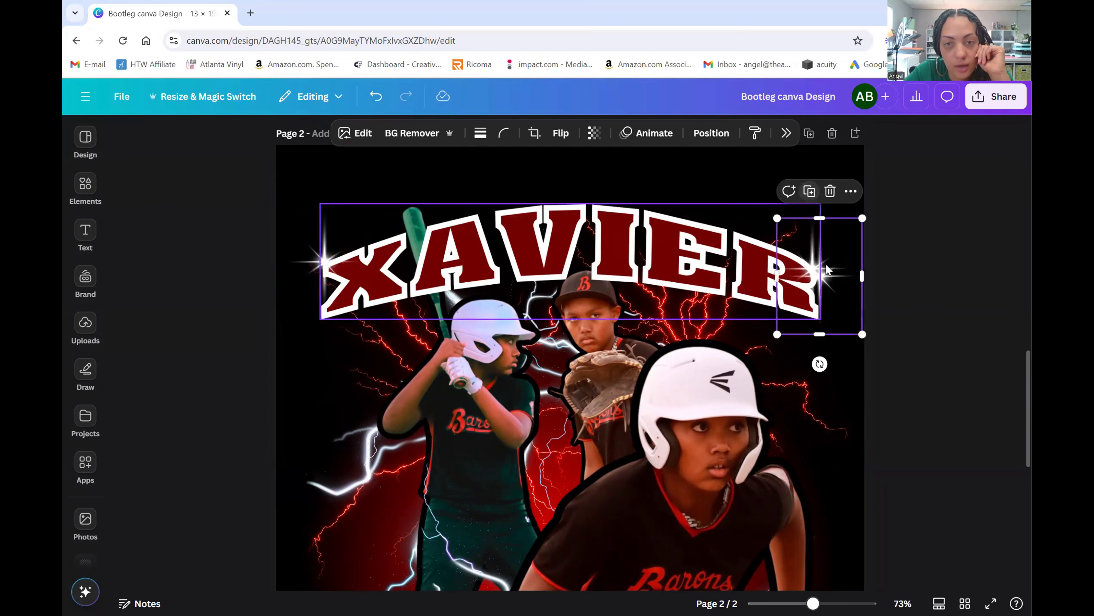
pyautogui.moveTo(830, 289); pyautogui.dragTo(523, 450)
pyautogui.scroll(-5, 818, 334)
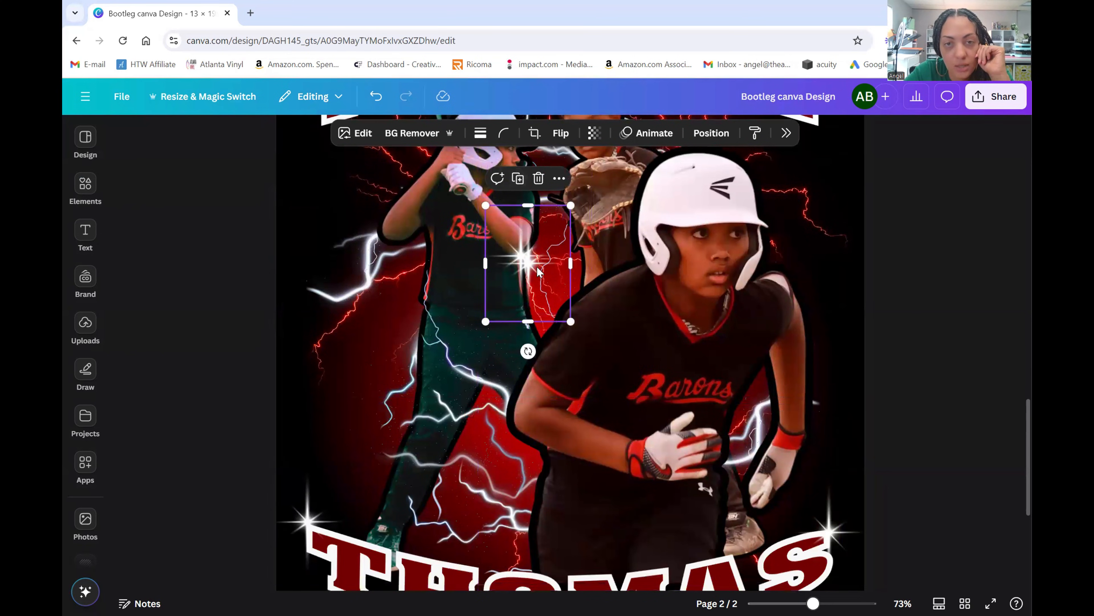
pyautogui.moveTo(553, 239); pyautogui.dragTo(812, 442)
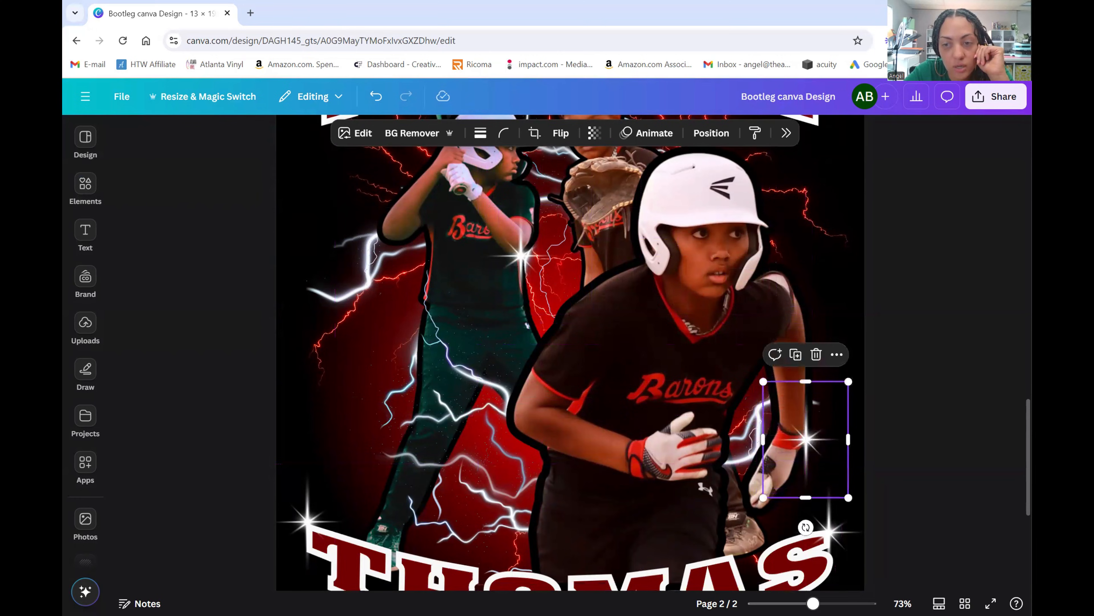
pyautogui.scroll(-5, 832, 446)
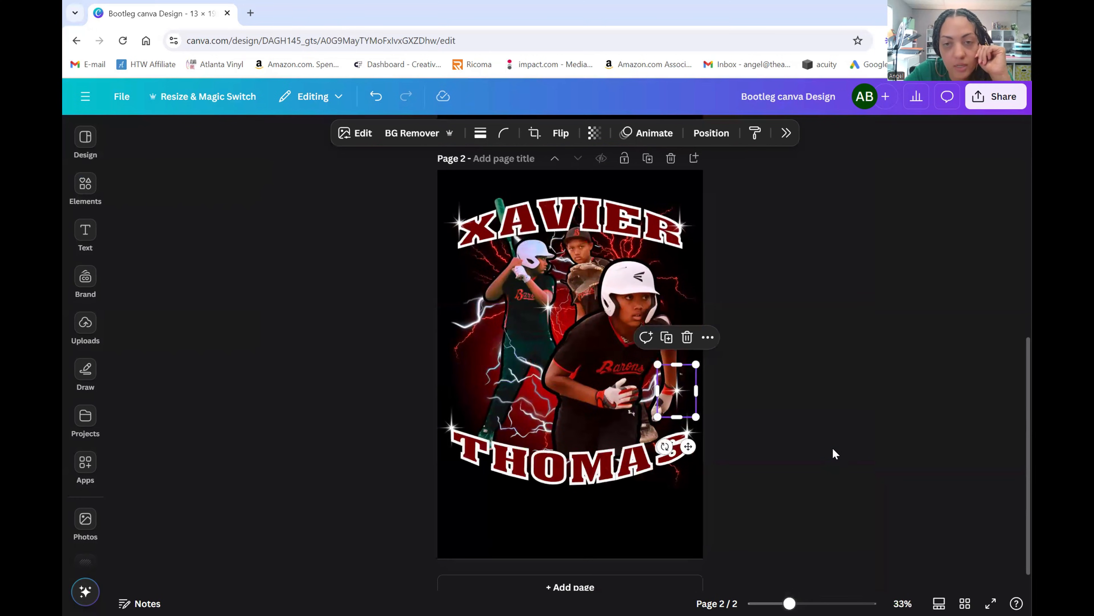
# - Deselect the star and scroll up to page 1 of the poster
pyautogui.click(838, 468)
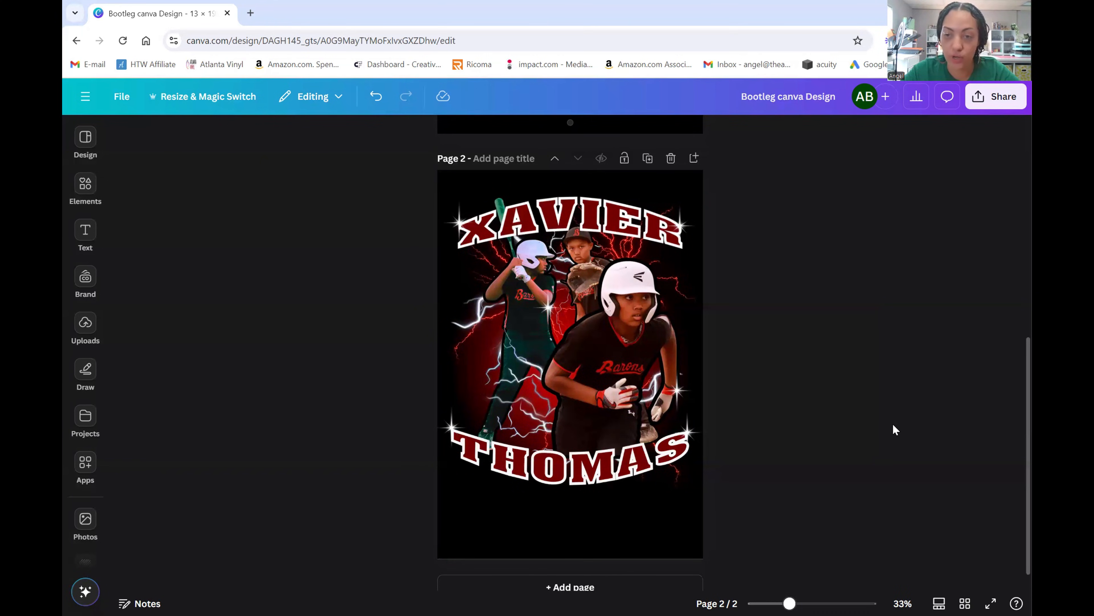
pyautogui.scroll(5, 890, 424)
pyautogui.scroll(3, 892, 428)
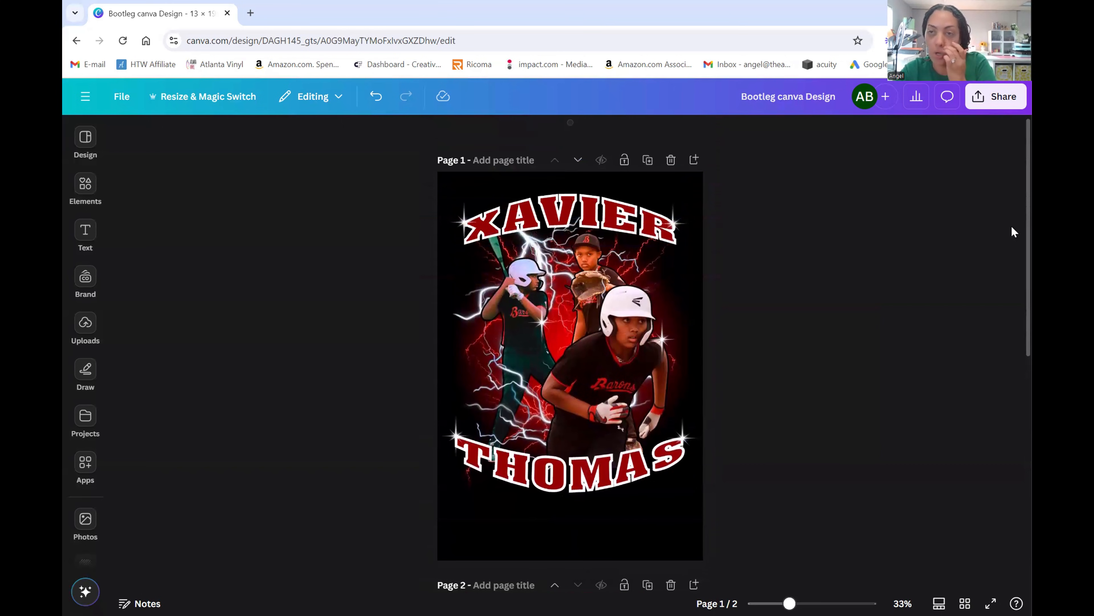
# - Set the PNG download to size 3.125 (4,276 × 6,250 px) with transparent background
pyautogui.click(990, 96)
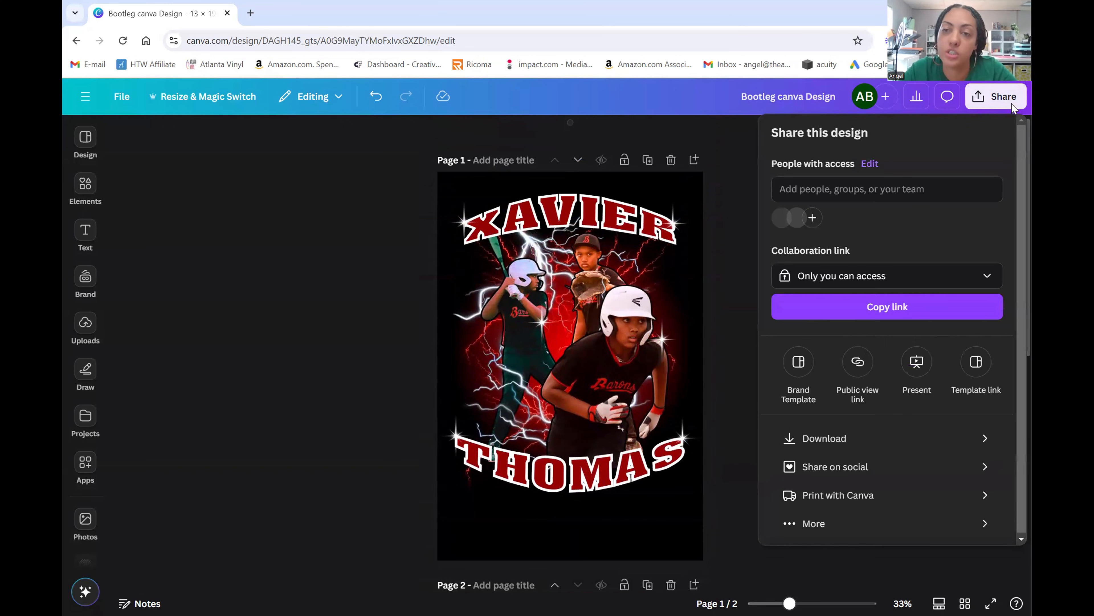
pyautogui.click(895, 437)
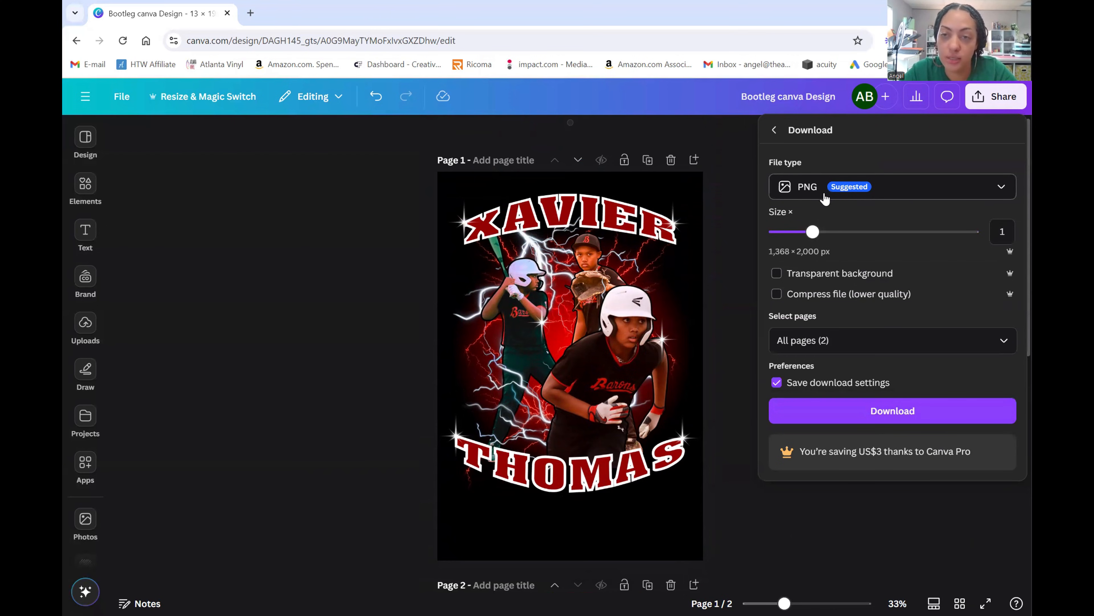
pyautogui.moveTo(813, 231); pyautogui.dragTo(981, 238)
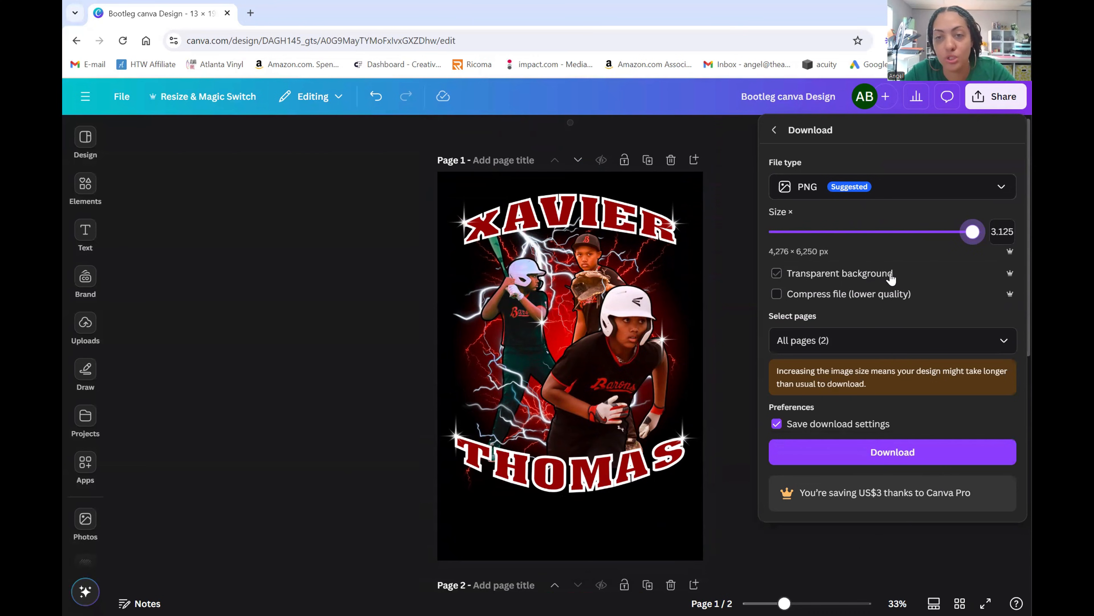
pyautogui.click(851, 276)
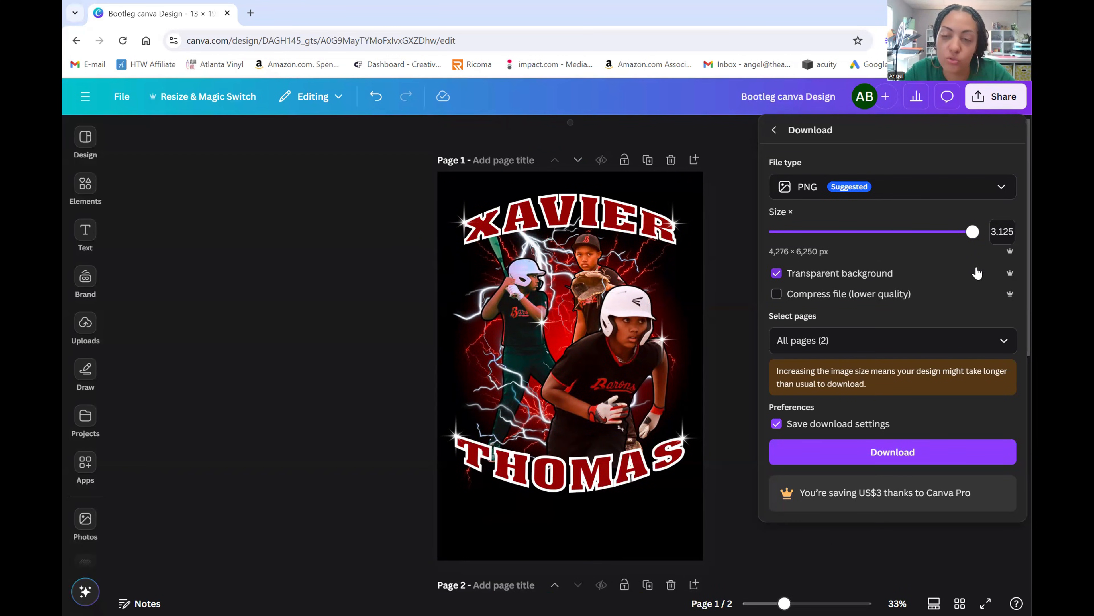
pyautogui.click(742, 407)
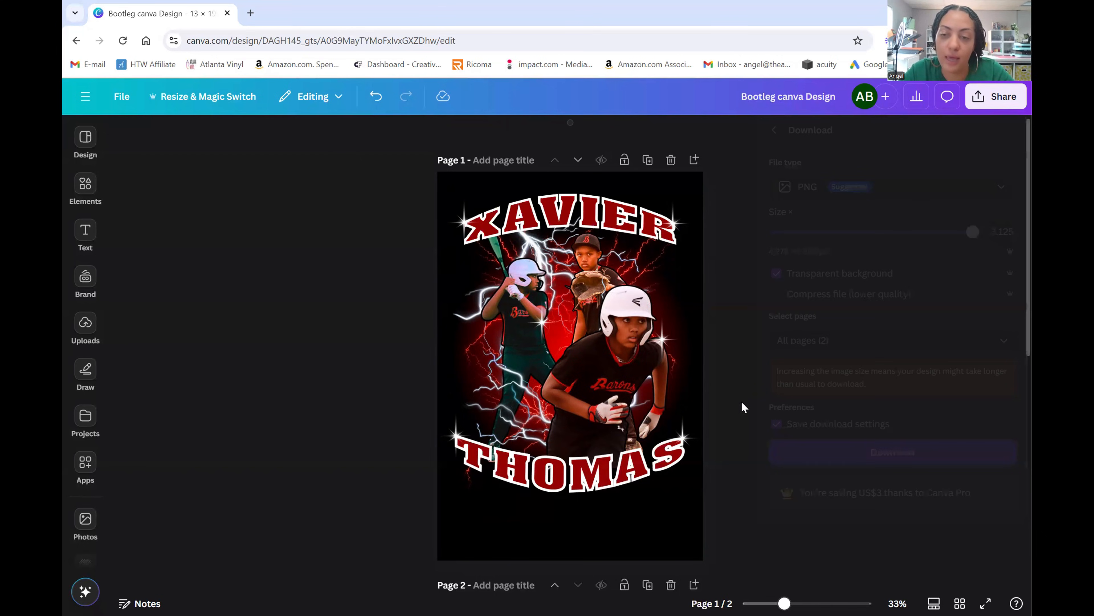